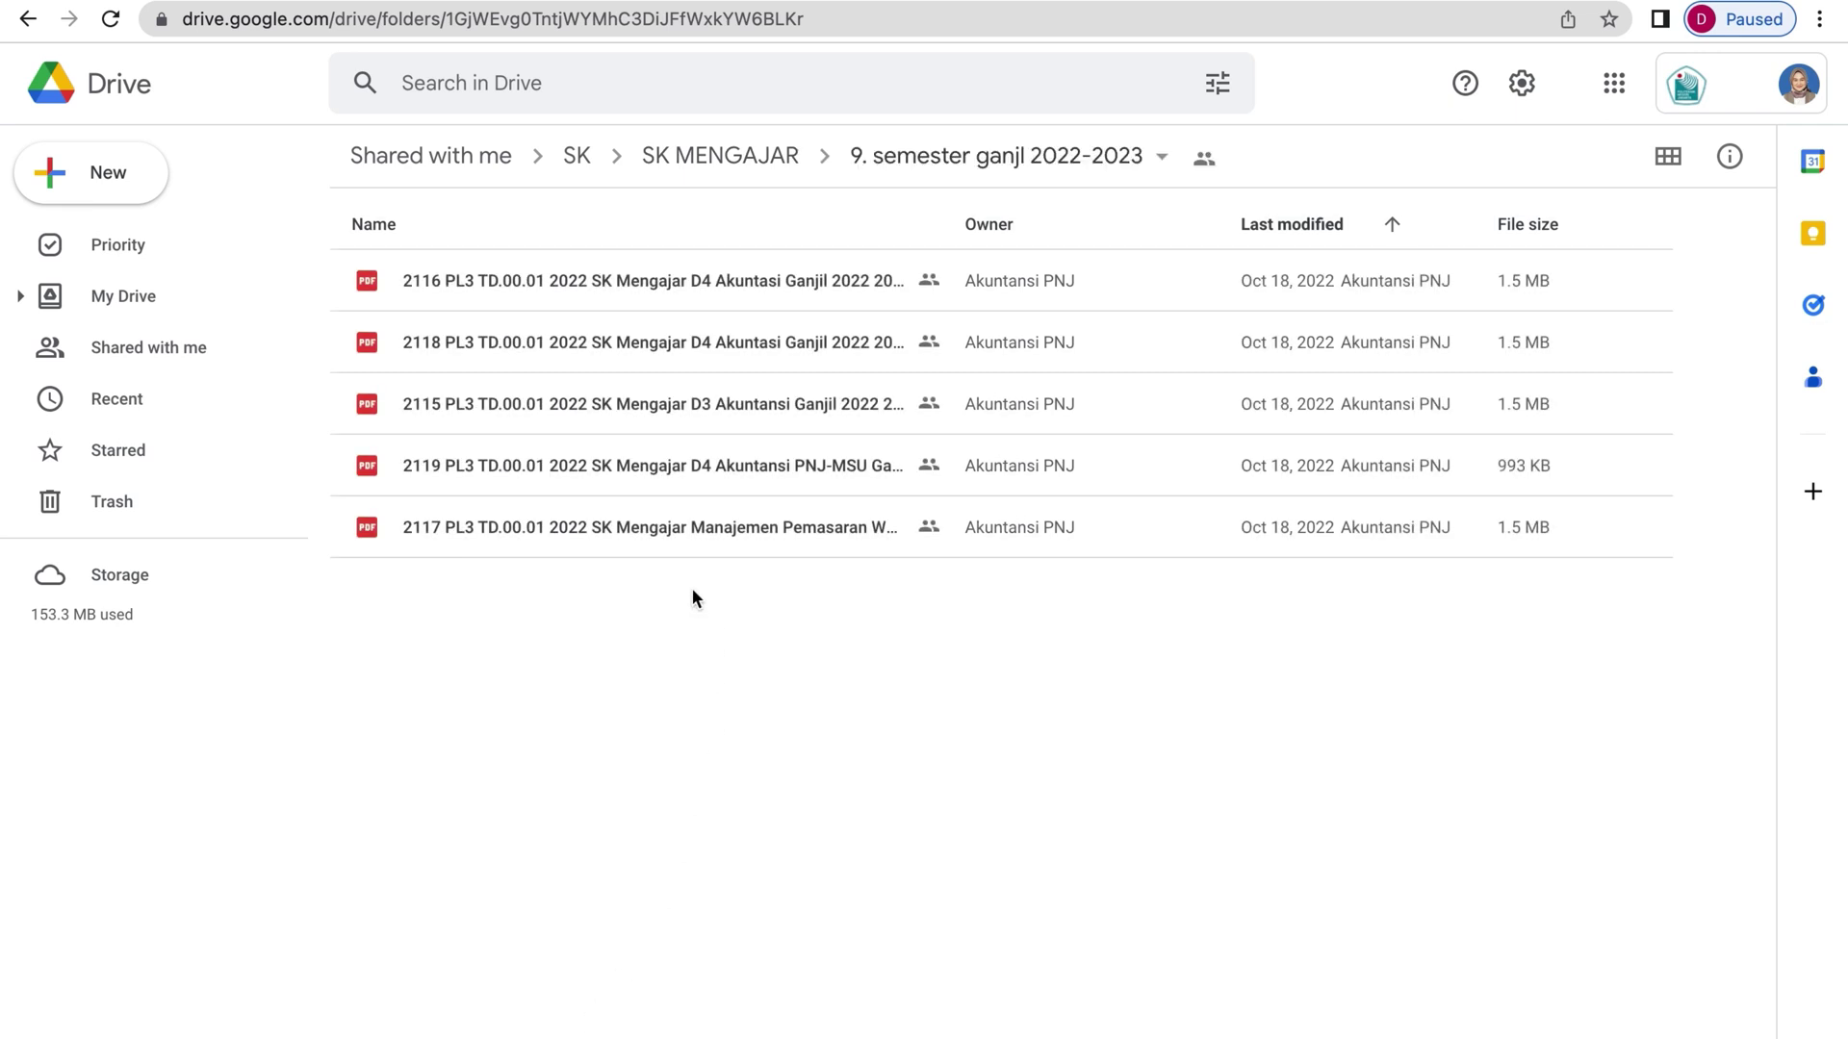
Open the 2116 SK Mengajar D4 Akuntansi Ganjil 2022 2023 PDF and read through its letters, decree and teaching-load tables to the last page.
double_click(720, 281)
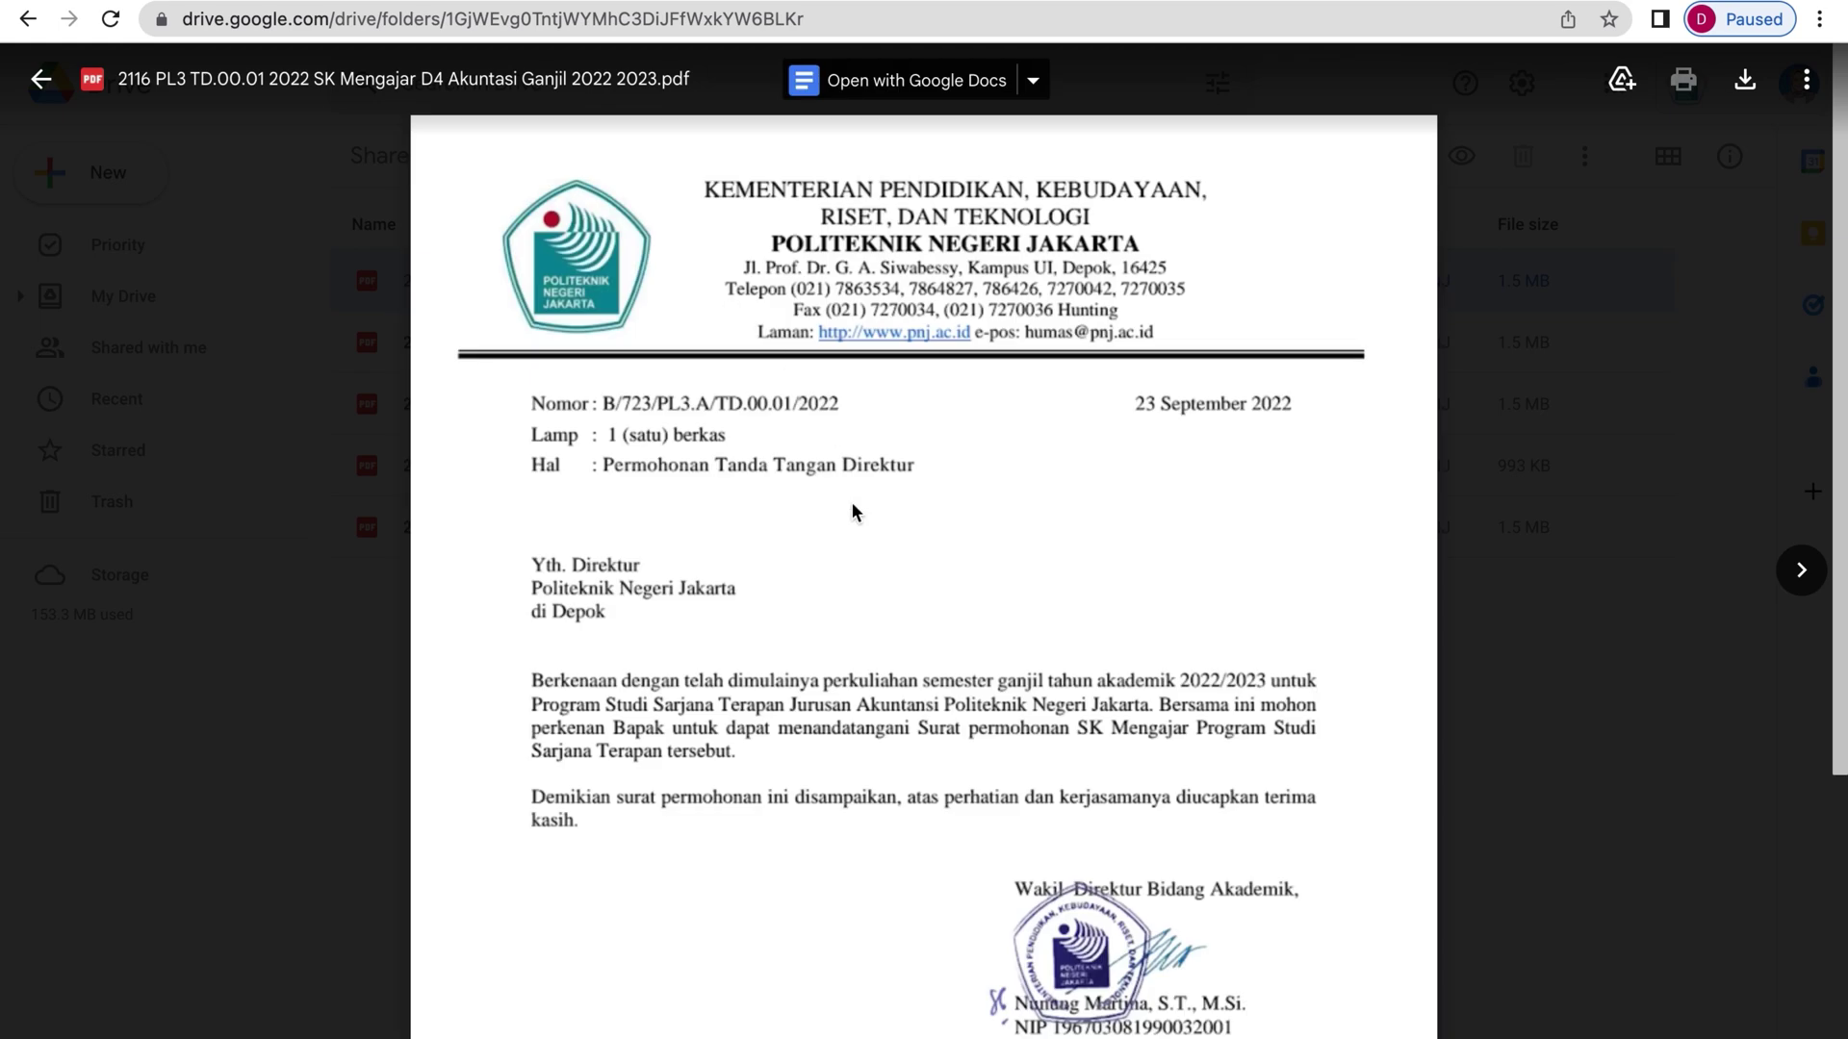
scroll(850, 500, down, 7)
scroll(852, 502, down, 10)
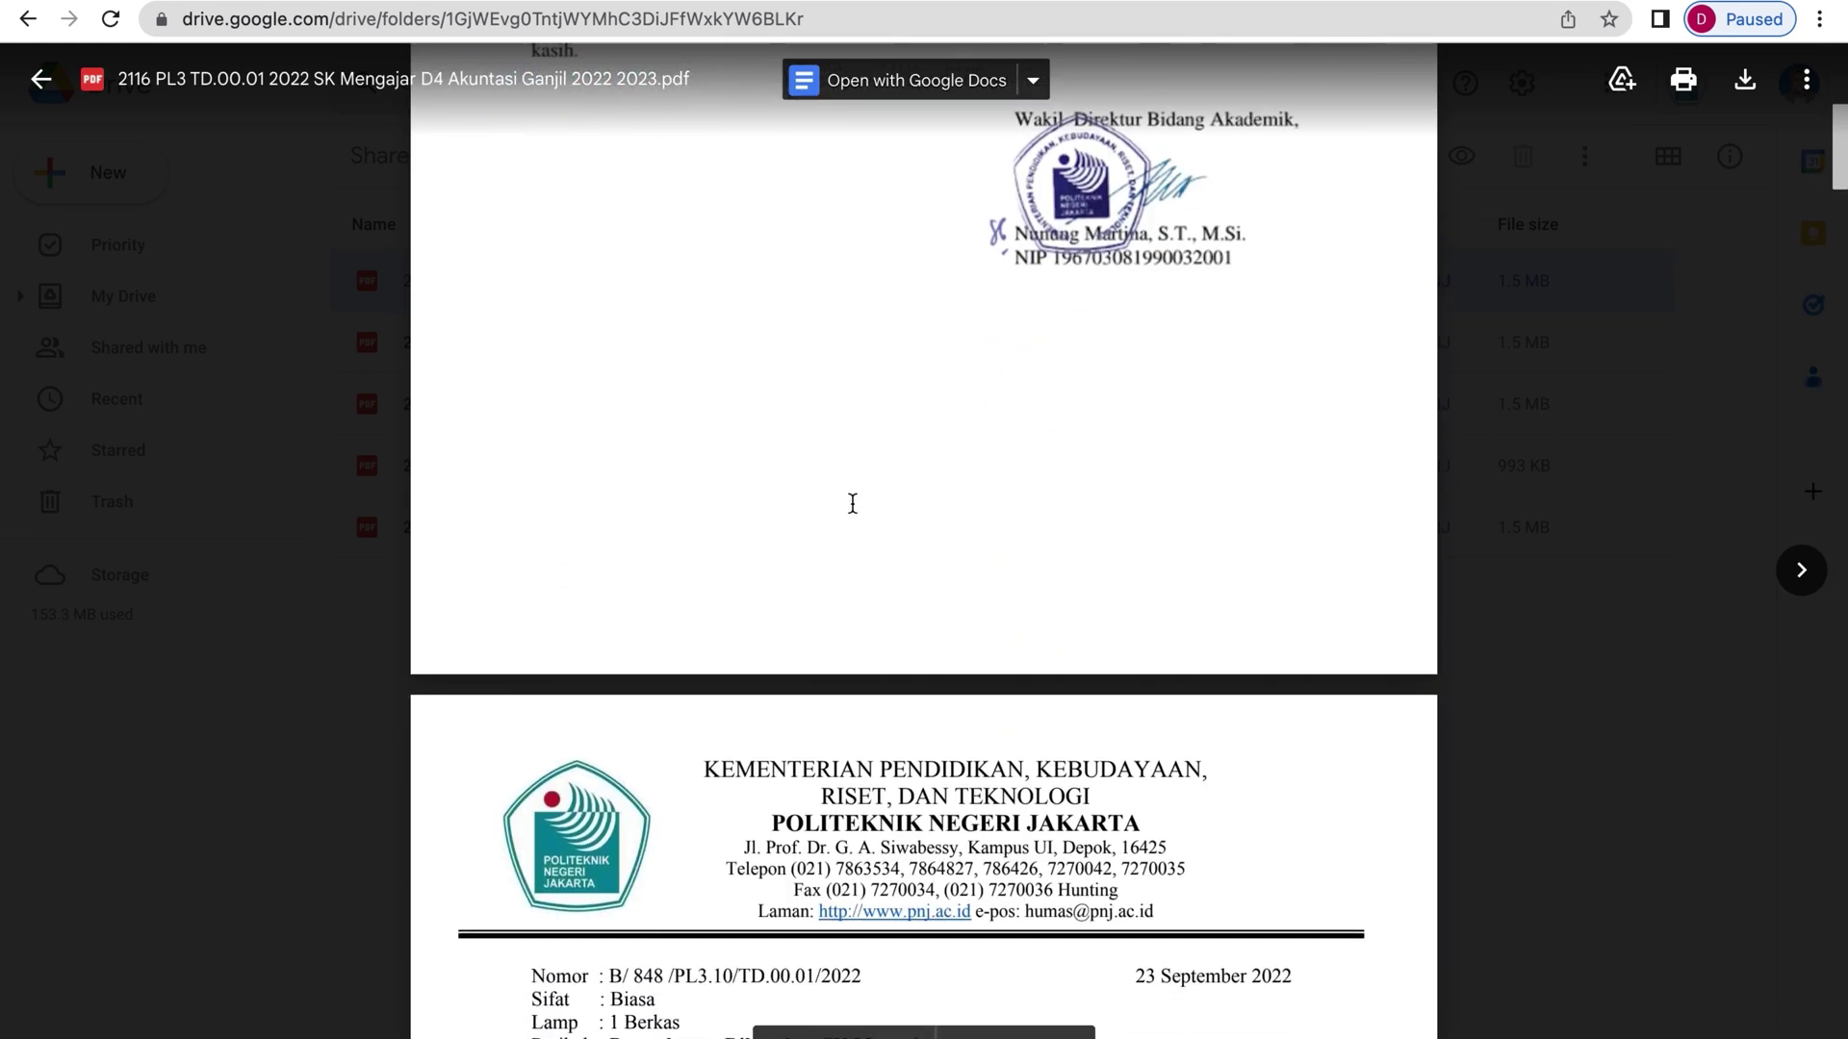
scroll(852, 502, down, 12)
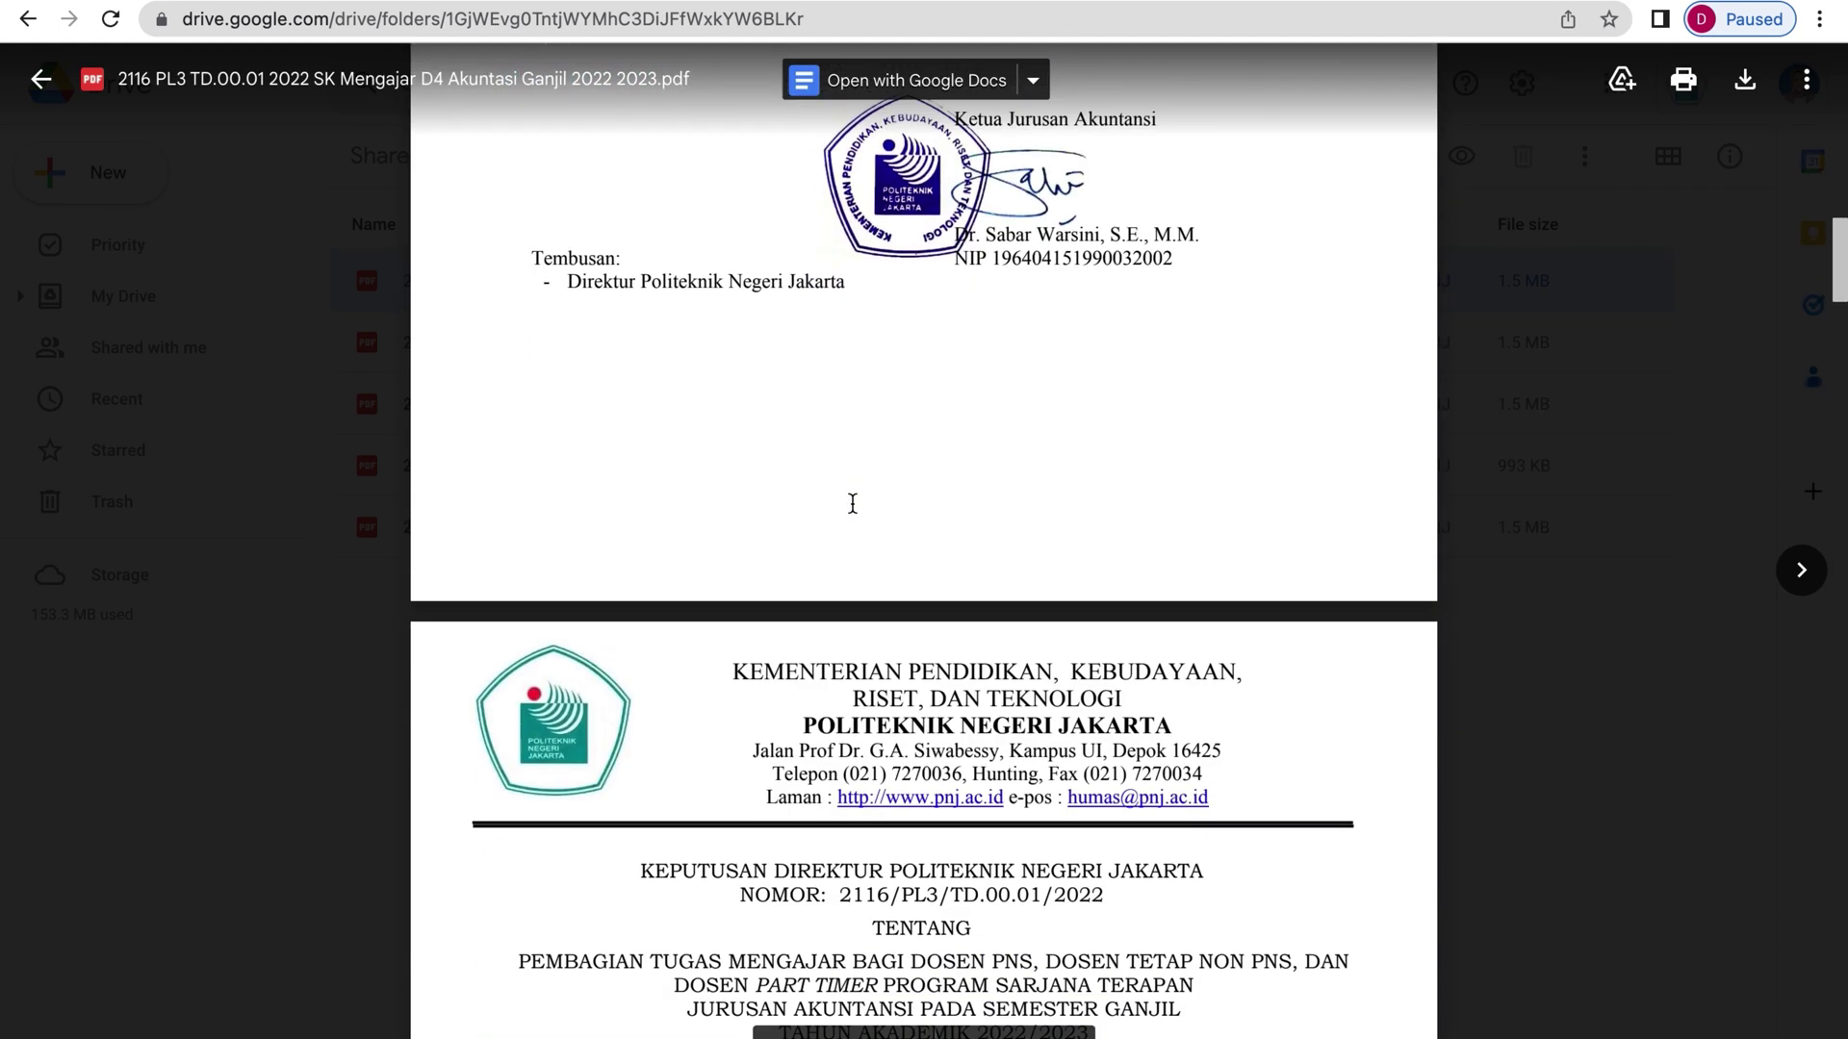
scroll(852, 503, down, 12)
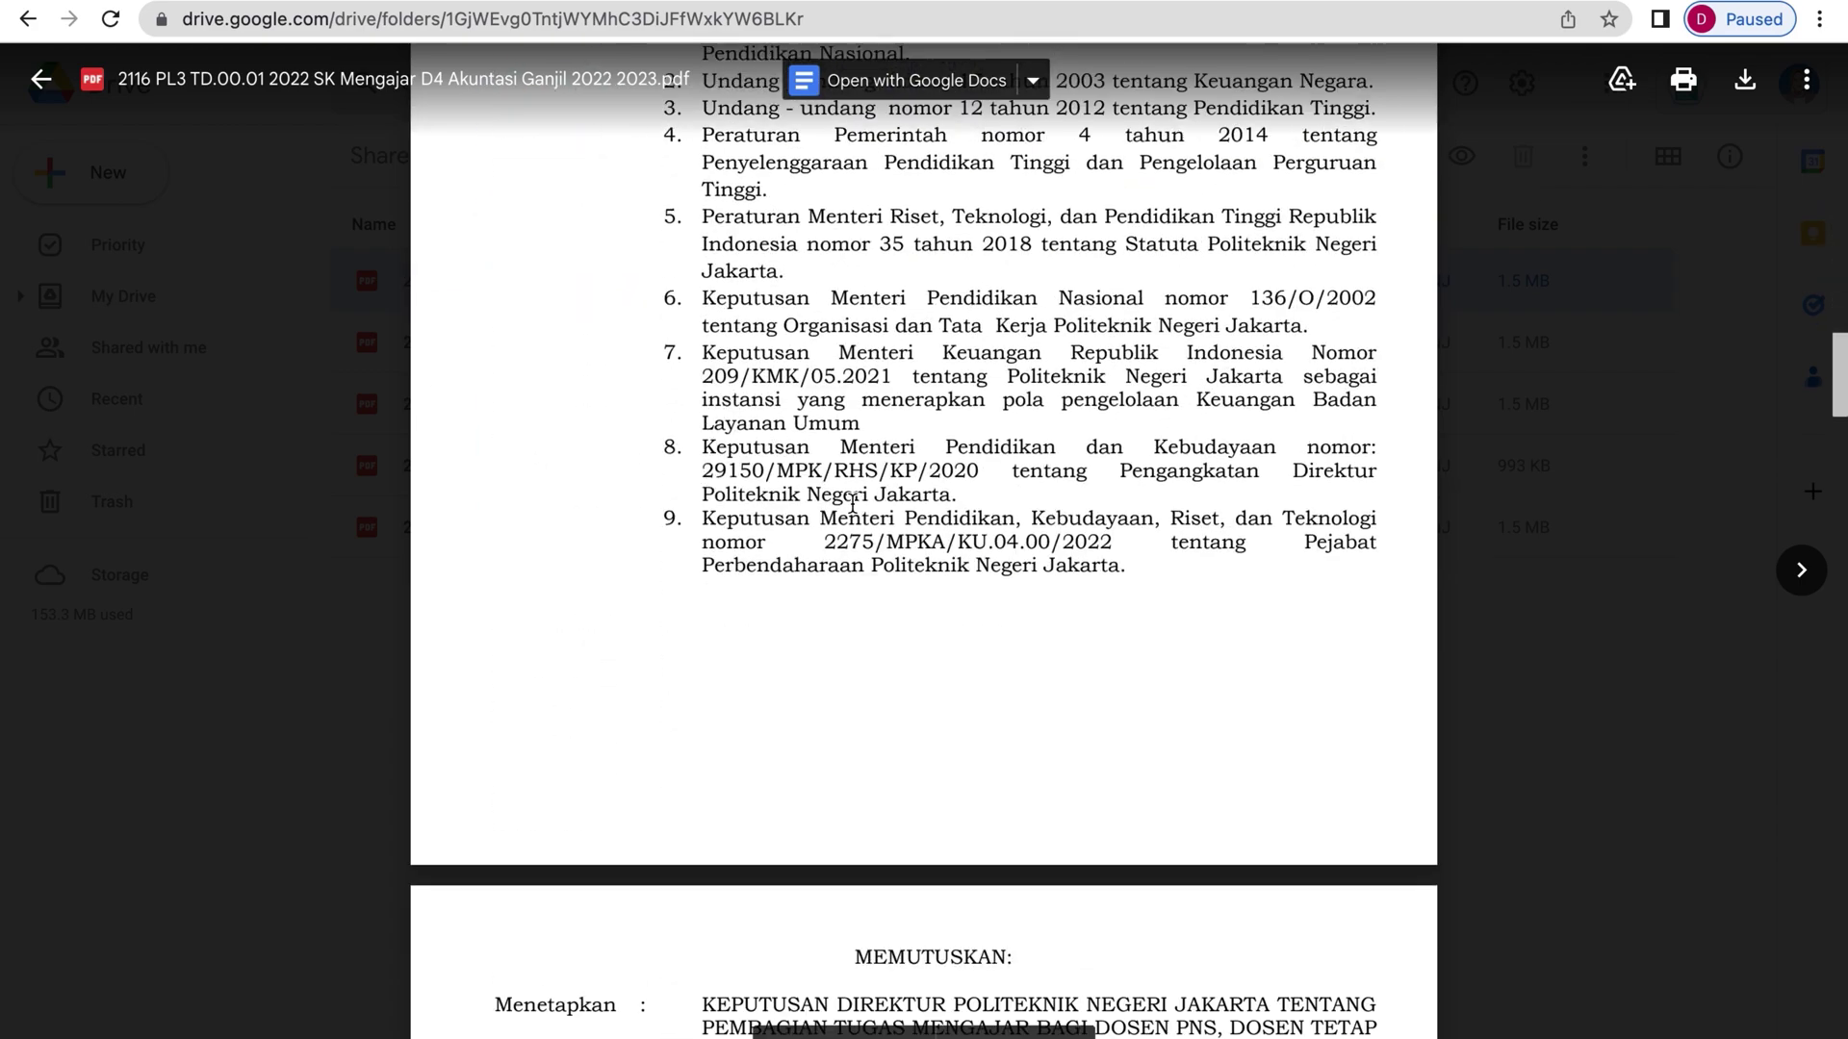
scroll(852, 503, down, 12)
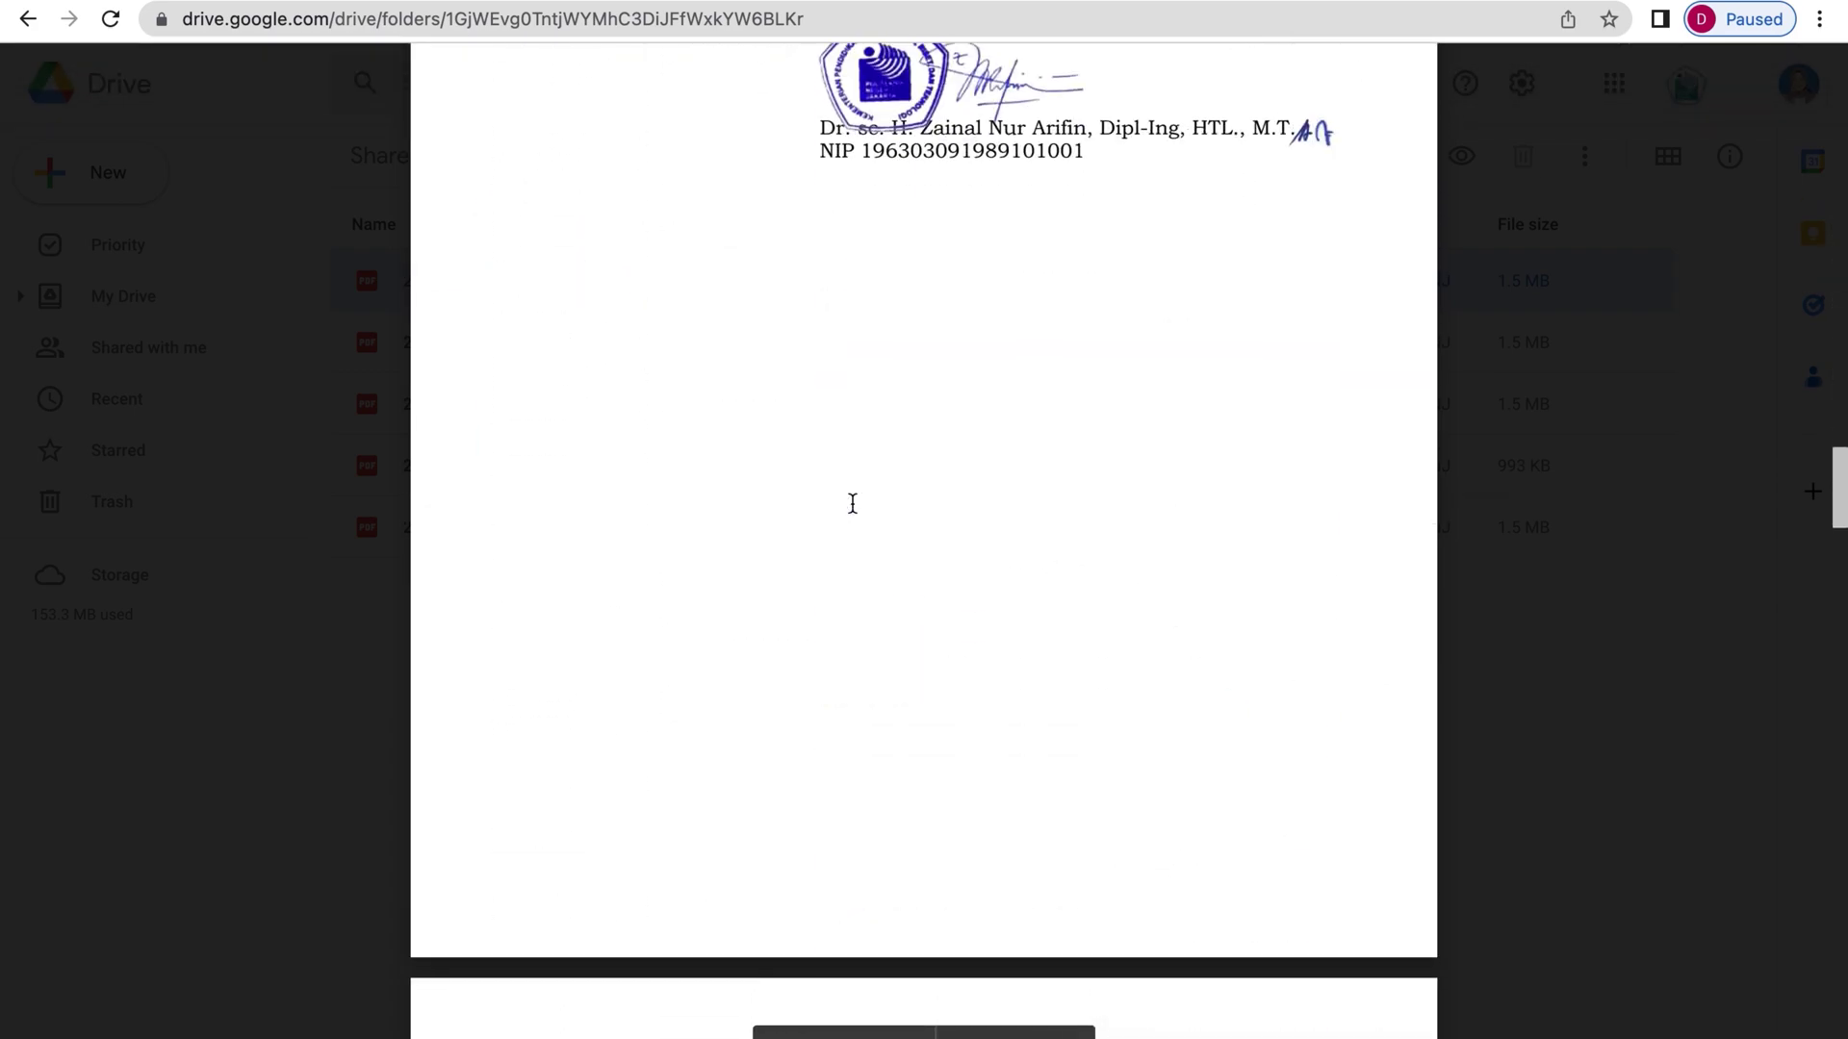
scroll(852, 502, down, 12)
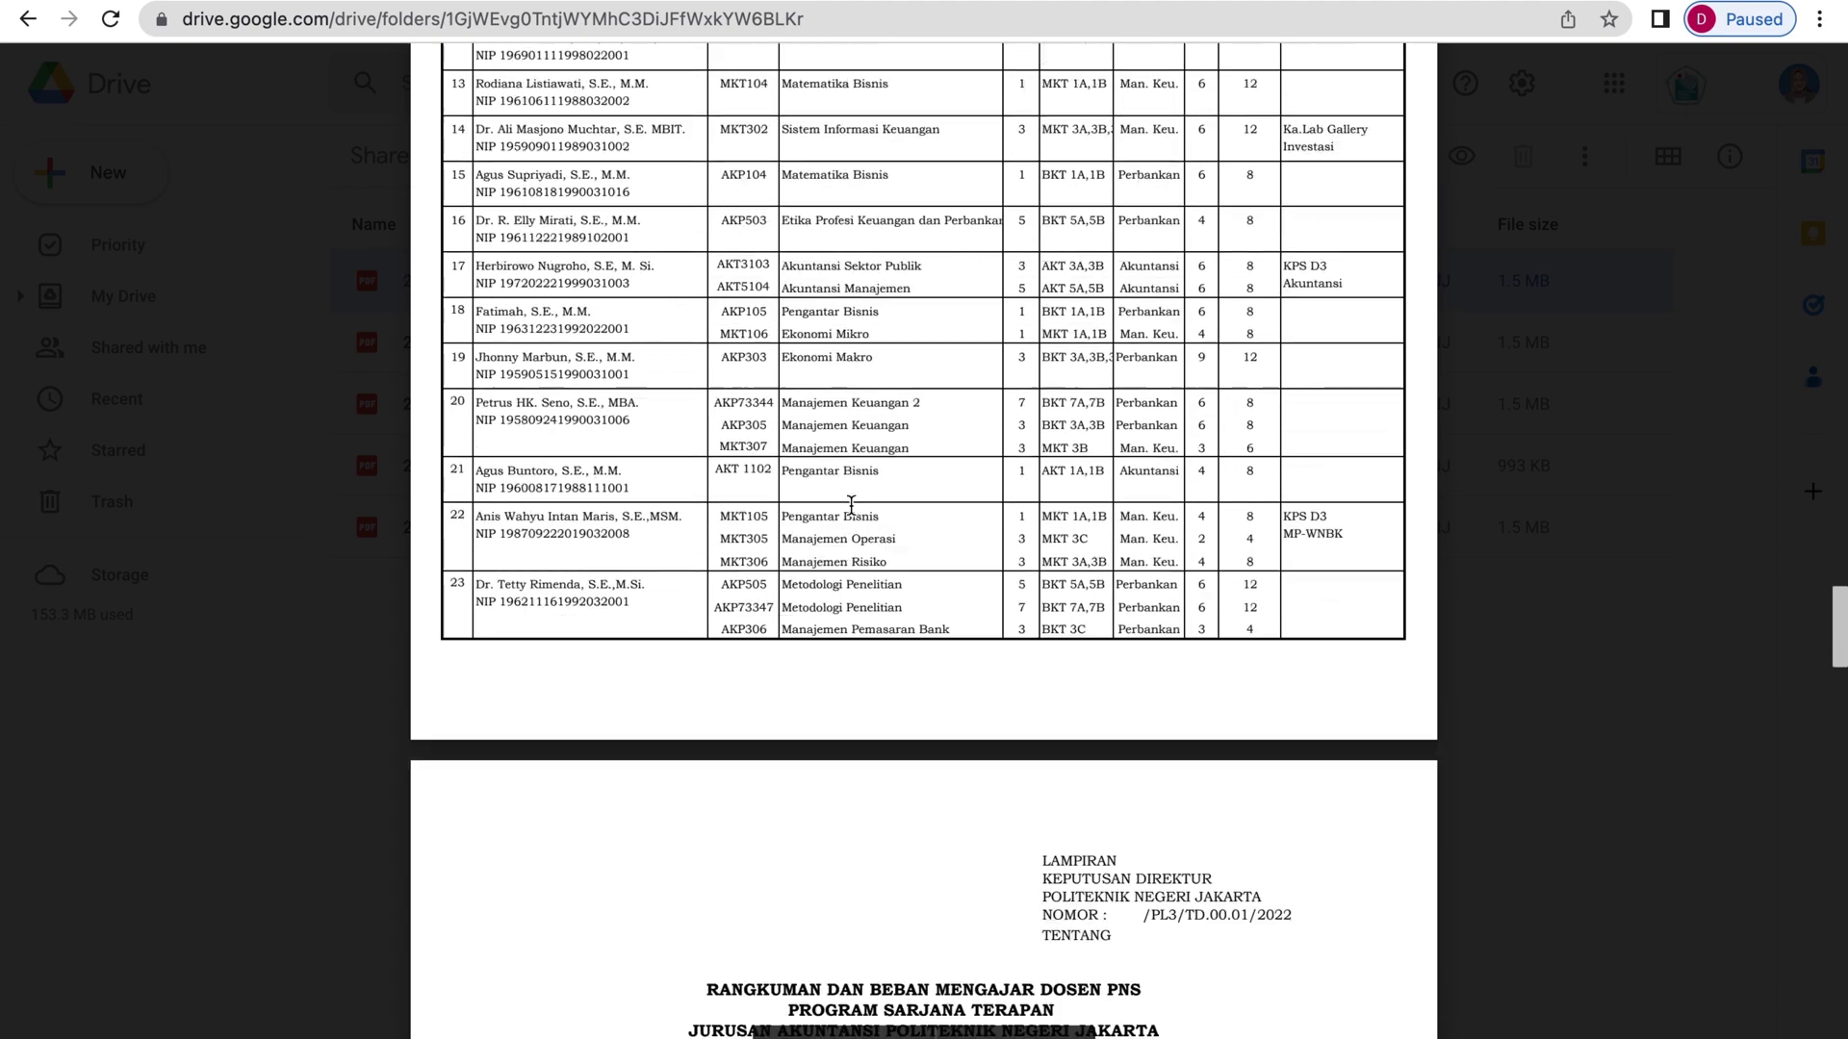
scroll(852, 502, down, 12)
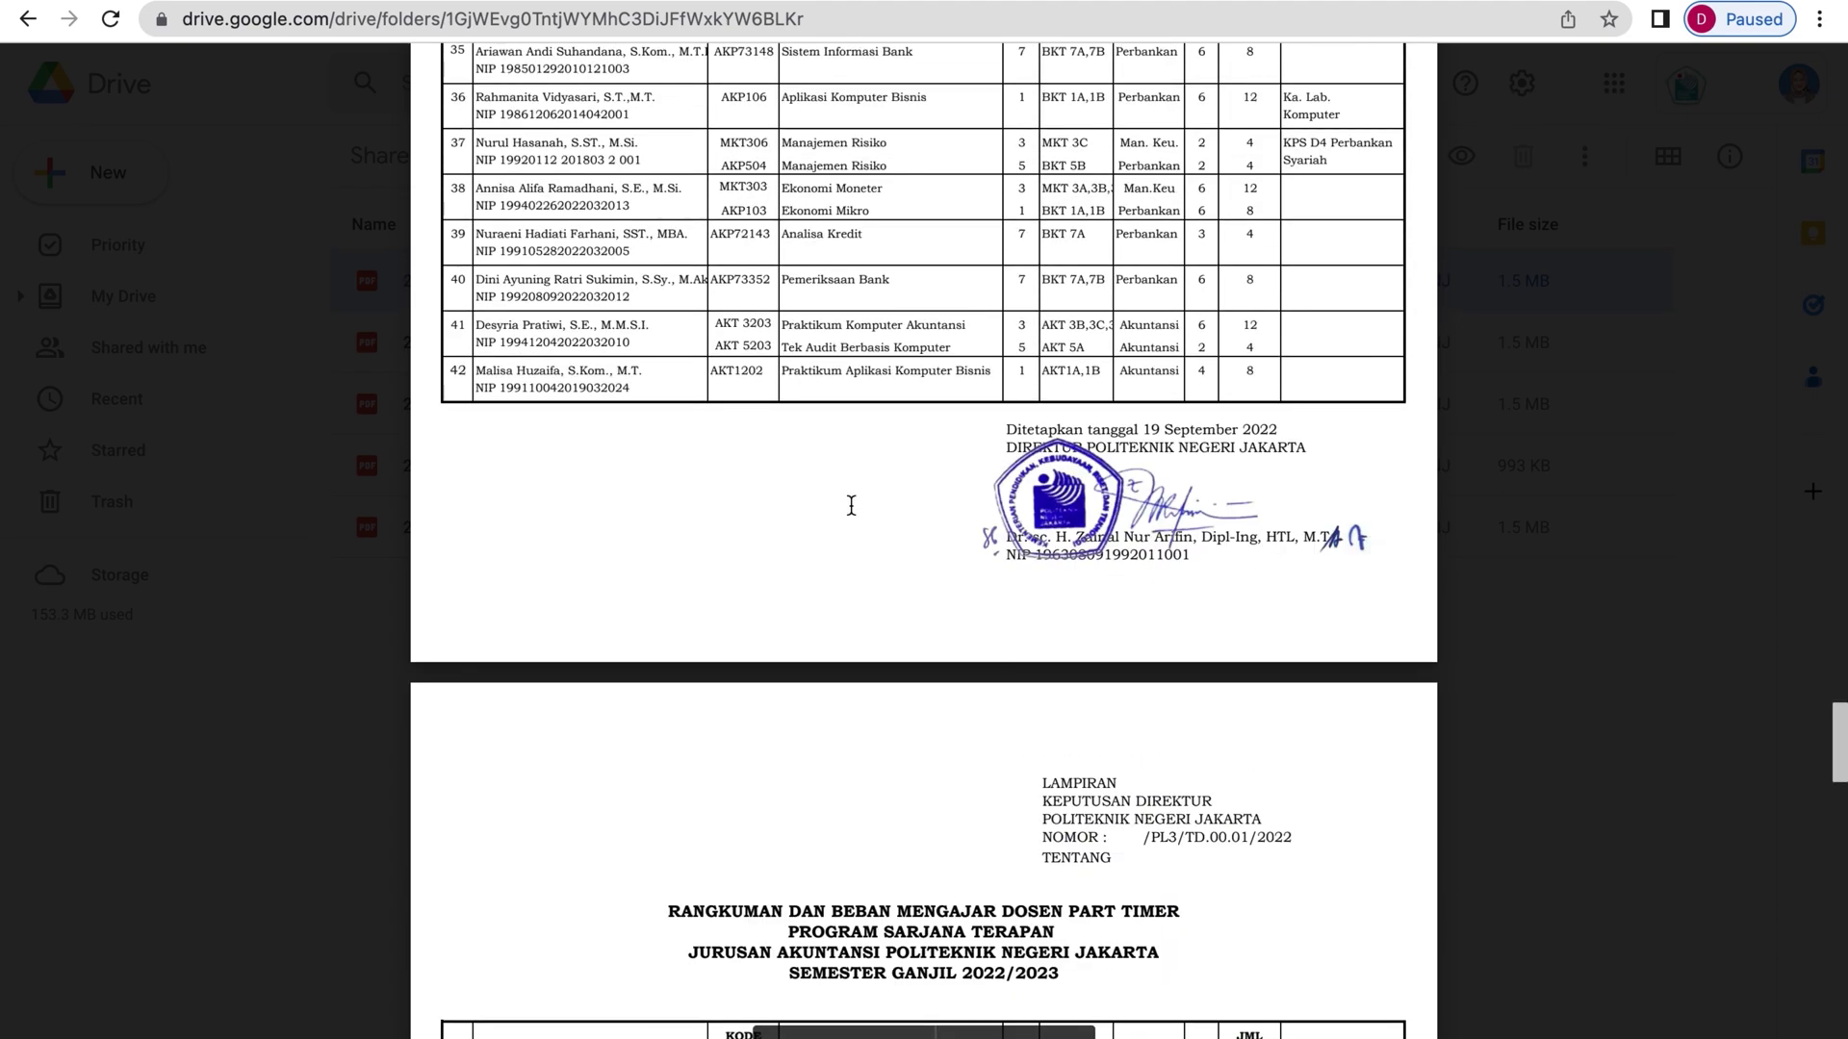
scroll(852, 505, down, 12)
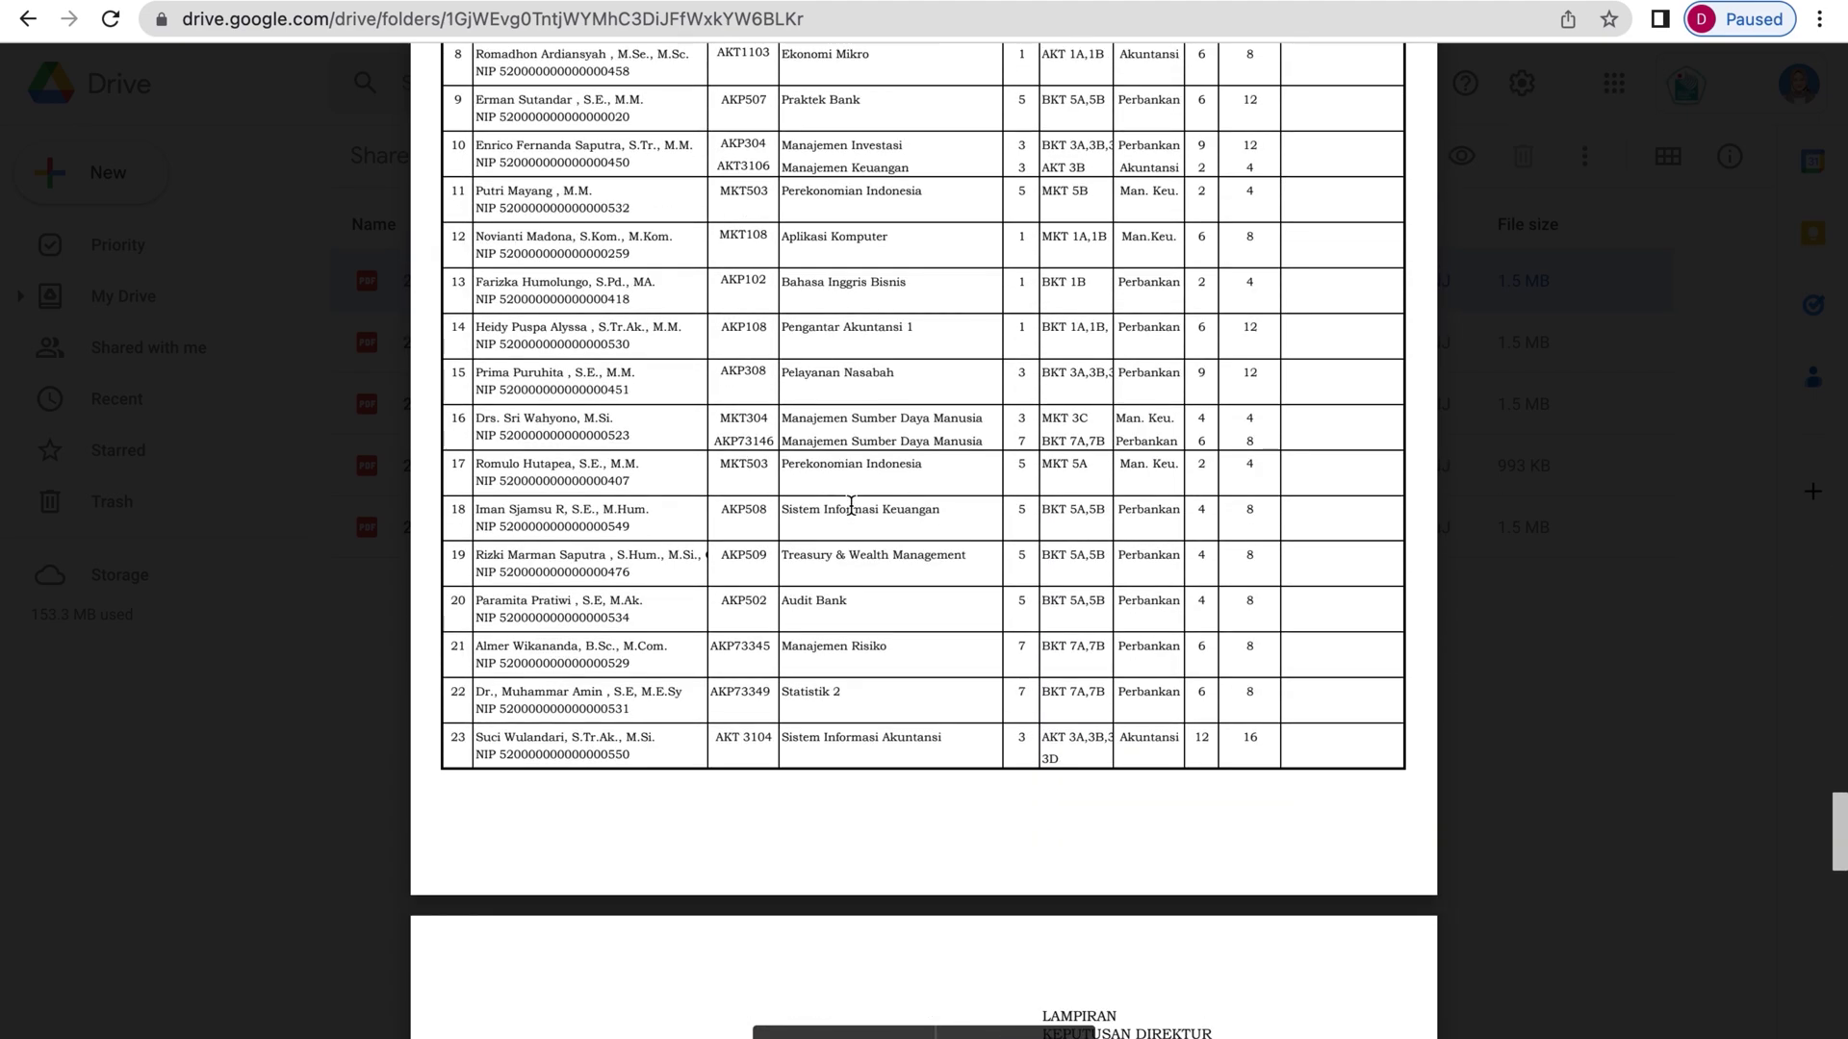
scroll(851, 507, down, 10)
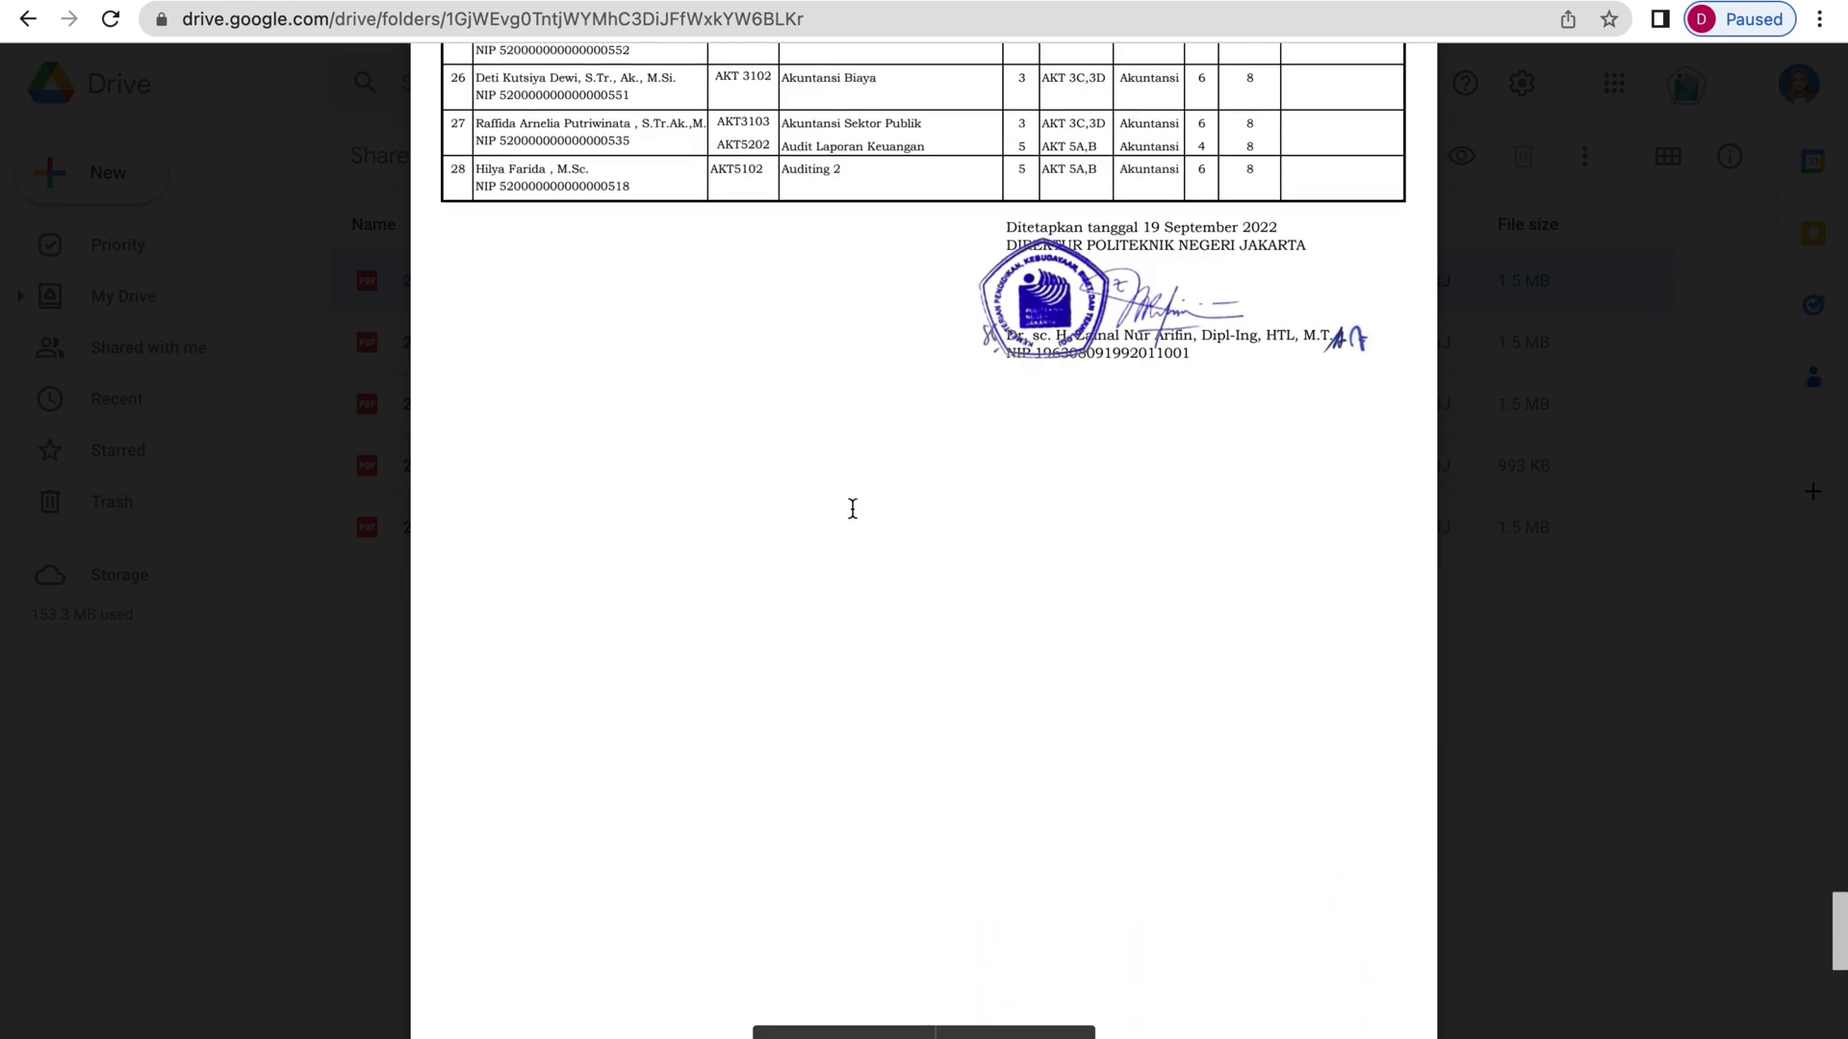
scroll(854, 508, down, 5)
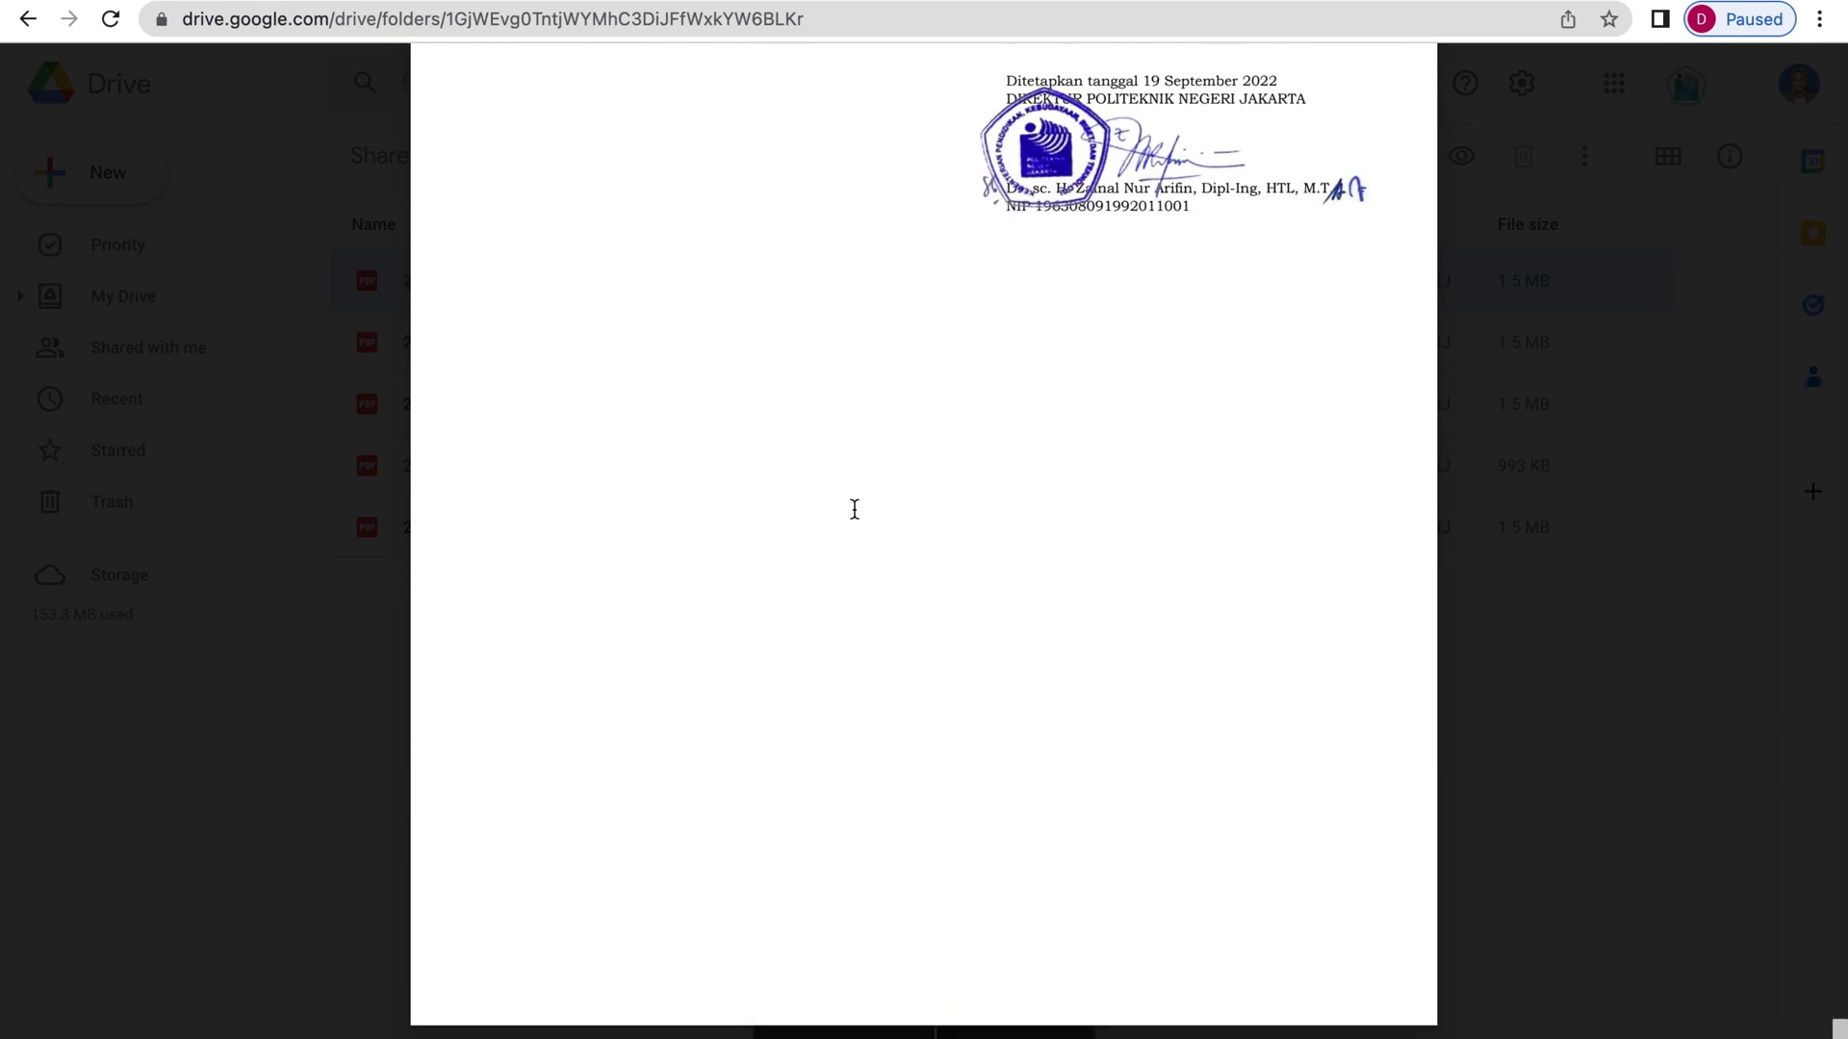
Open the Elearning PNJ login page in a new browser tab.
key(ctrl+t)
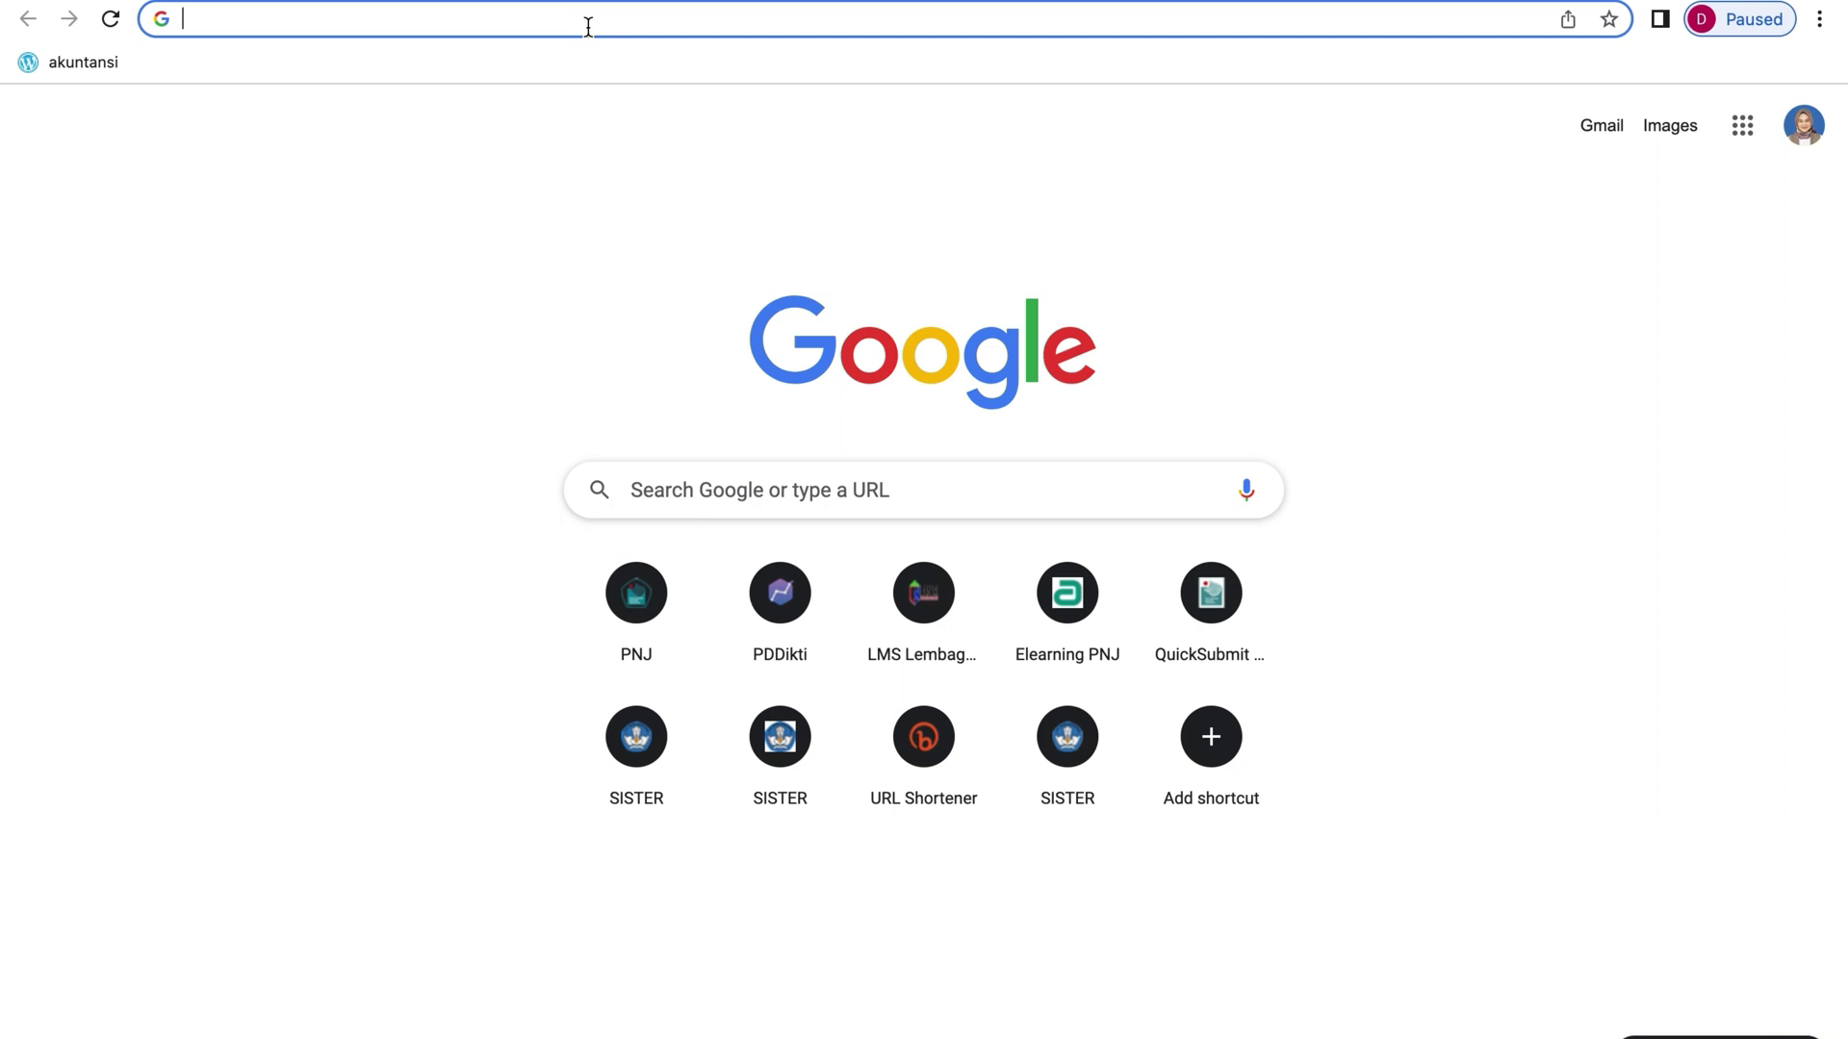
text(e)
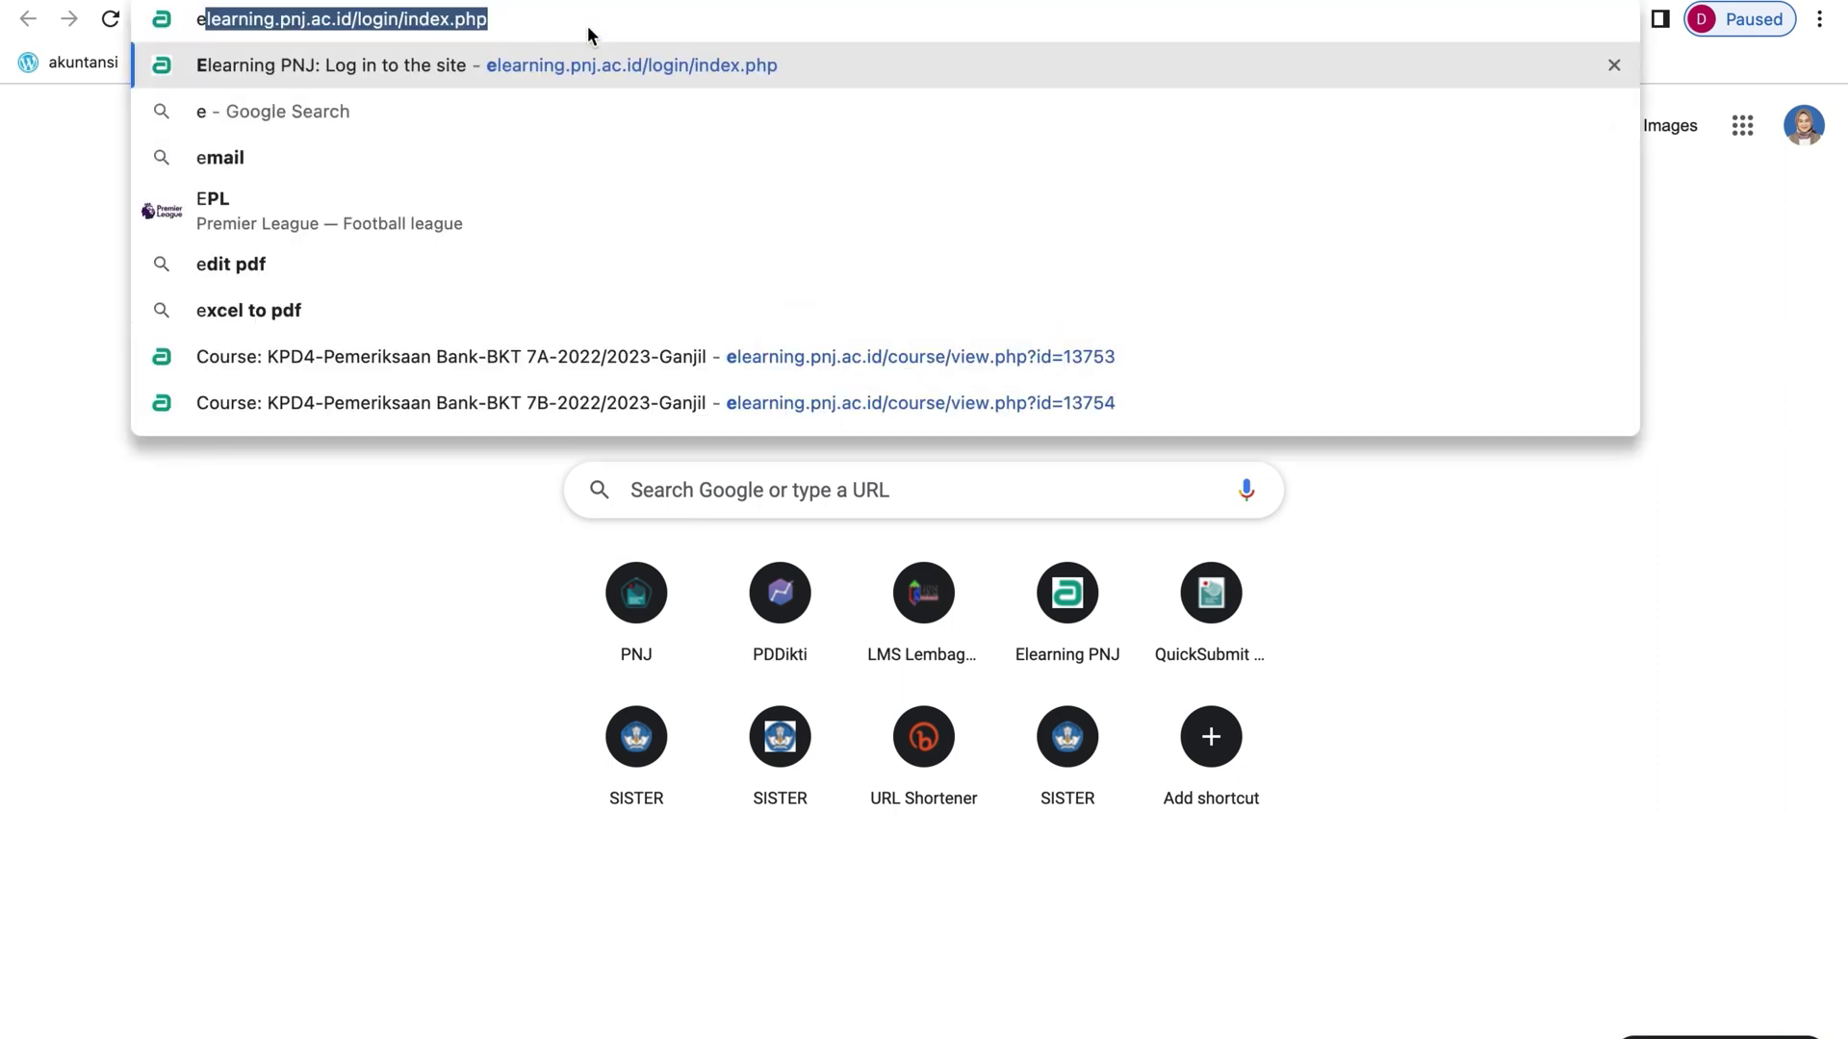
key(Return)
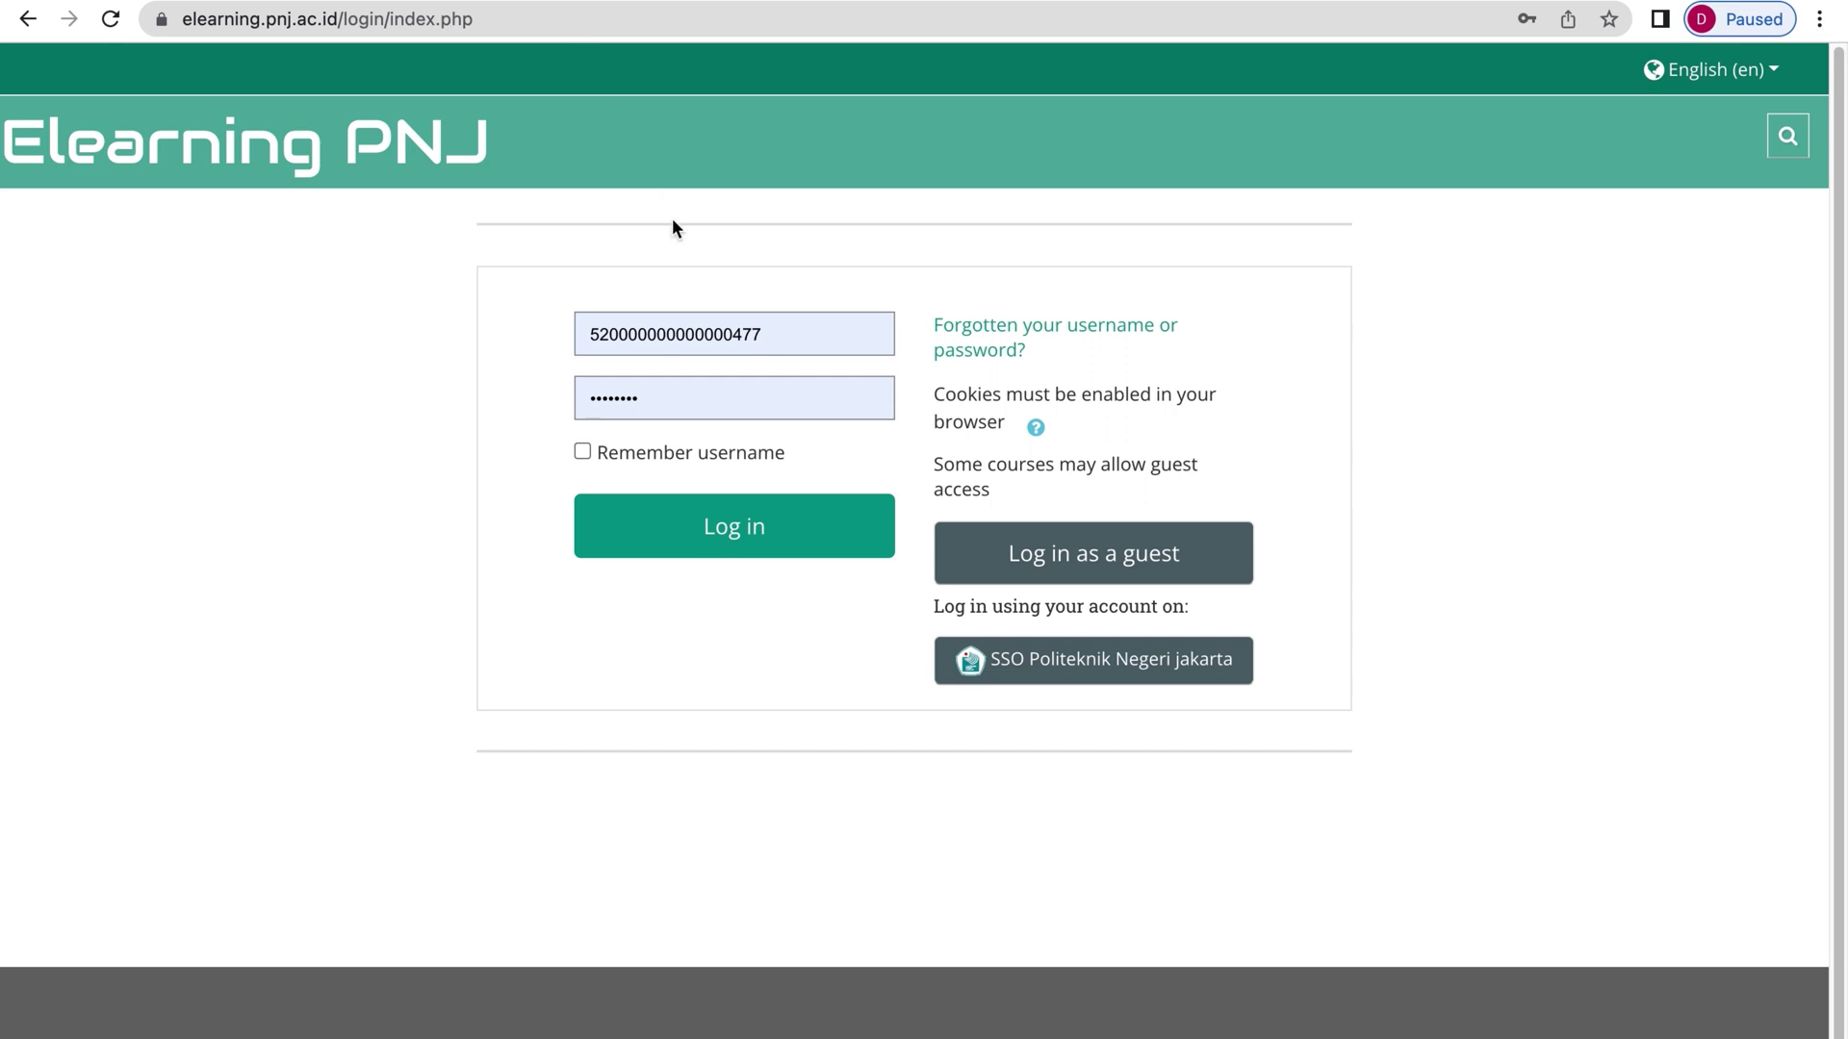
Replace the prefilled username and password with the lecturer's account credentials and log in to Elearning PNJ.
click(783, 335)
double_click(784, 335)
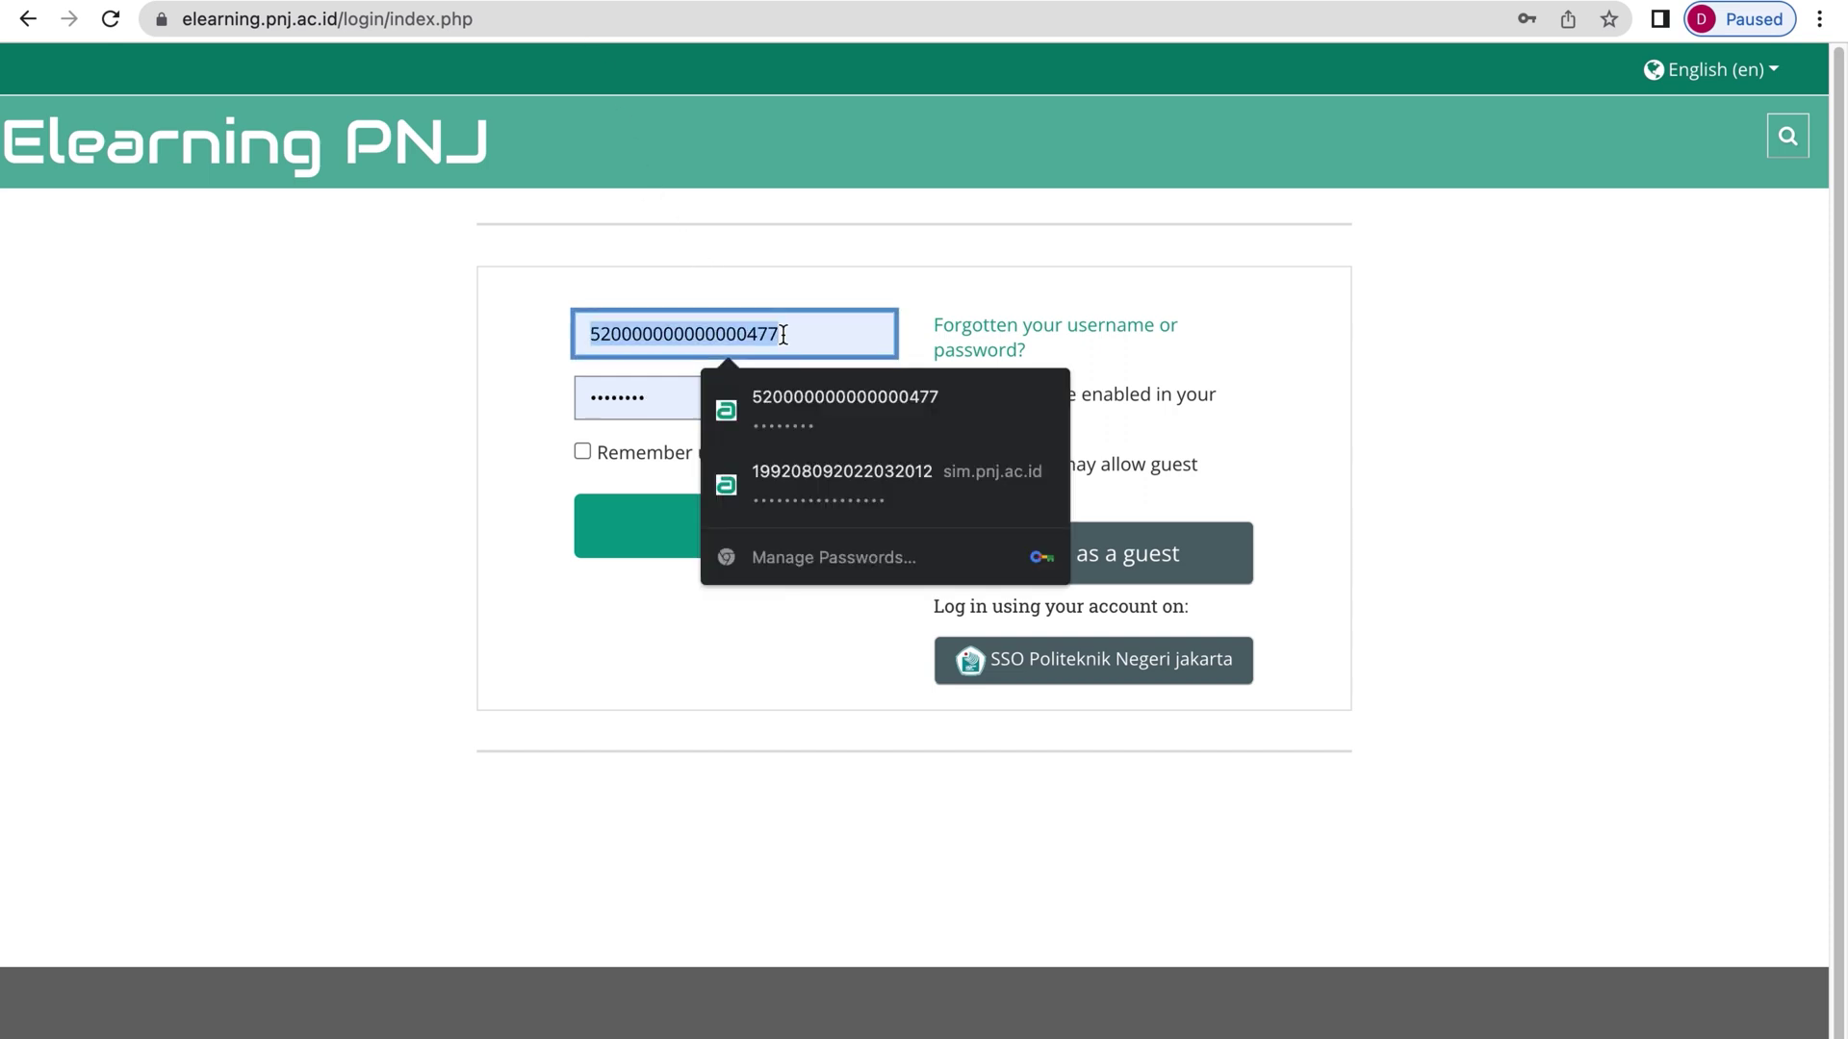
key(ctrl+v)
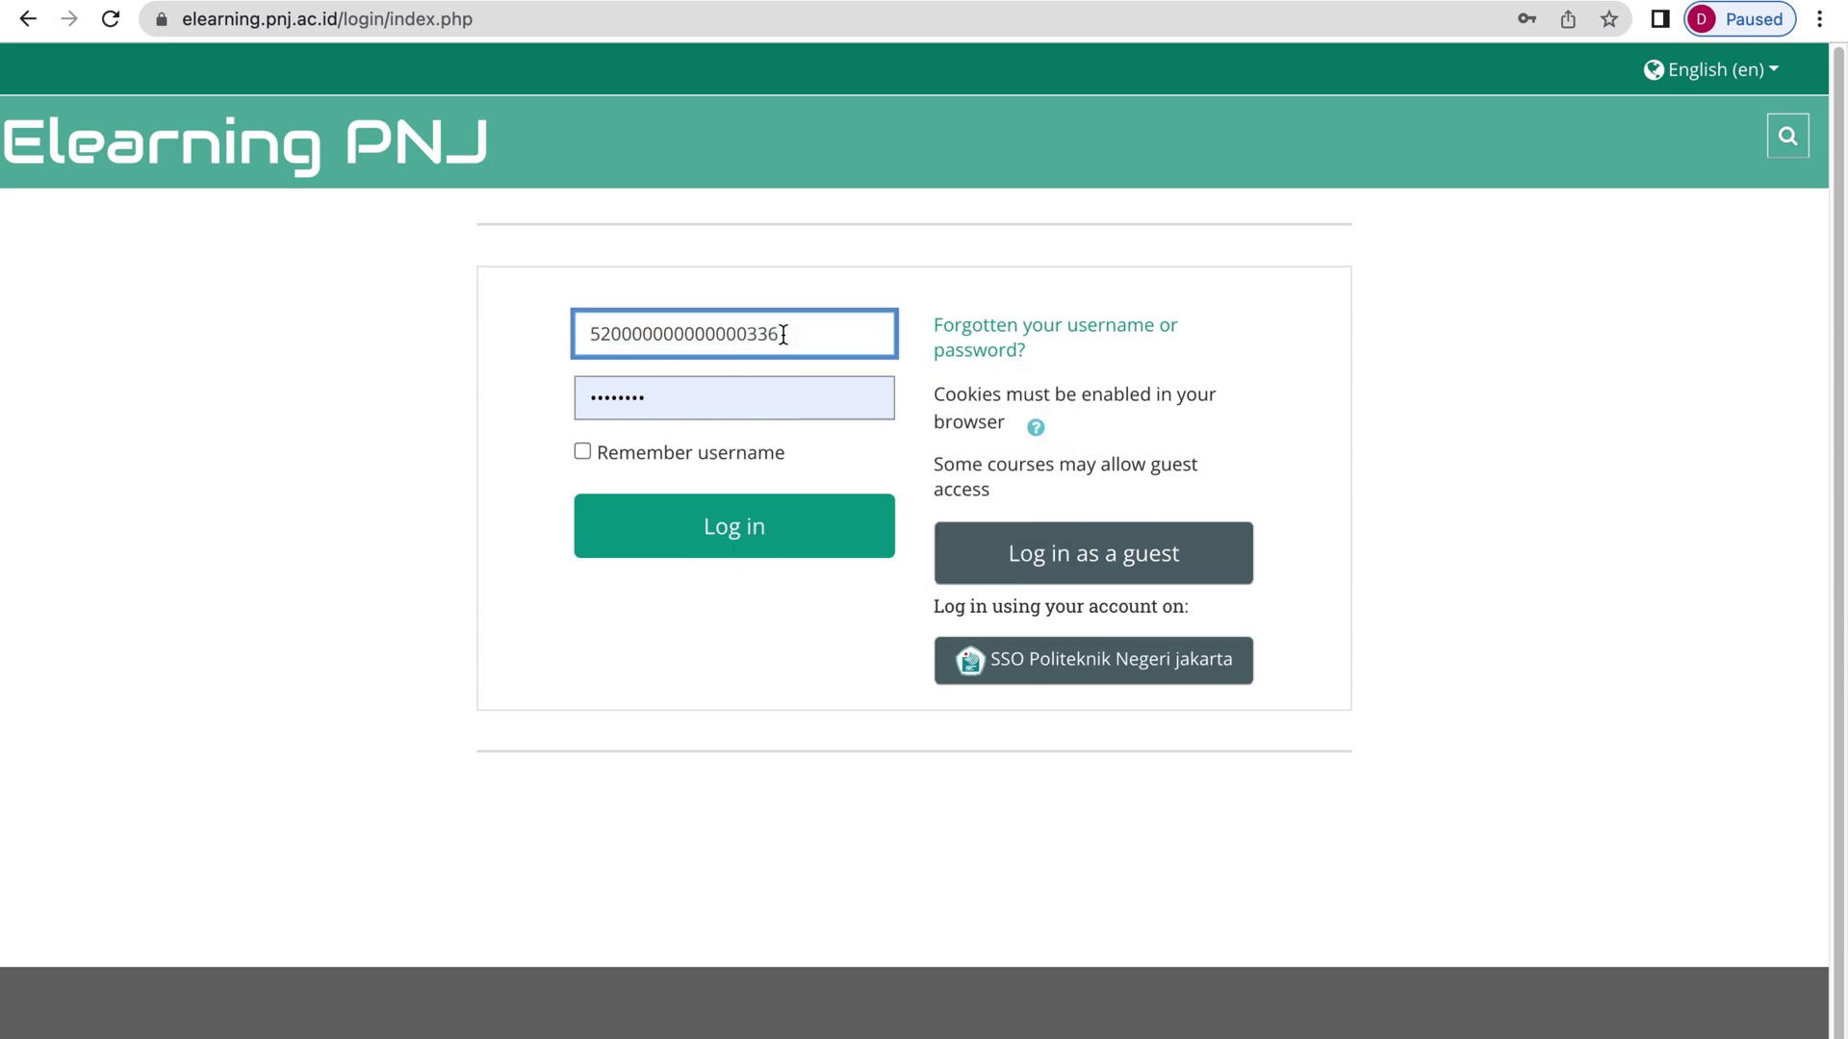
double_click(775, 403)
key(ctrl+v)
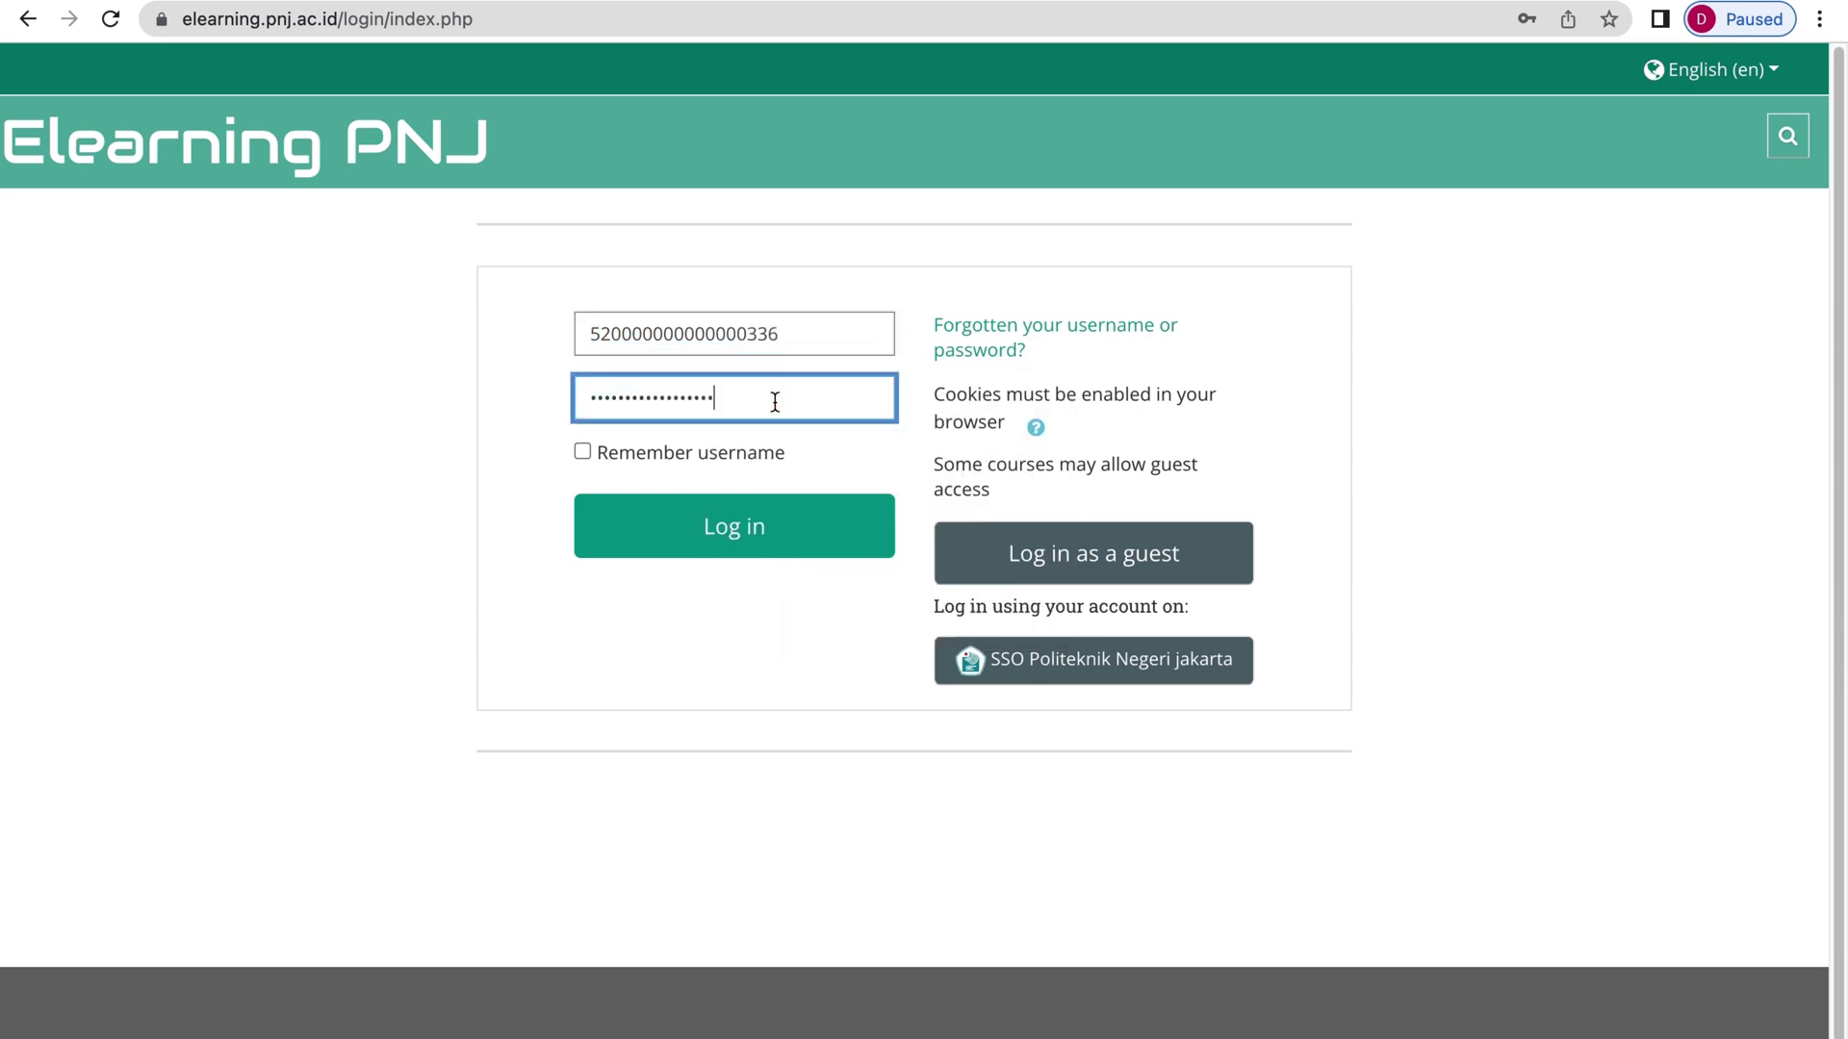
click(770, 524)
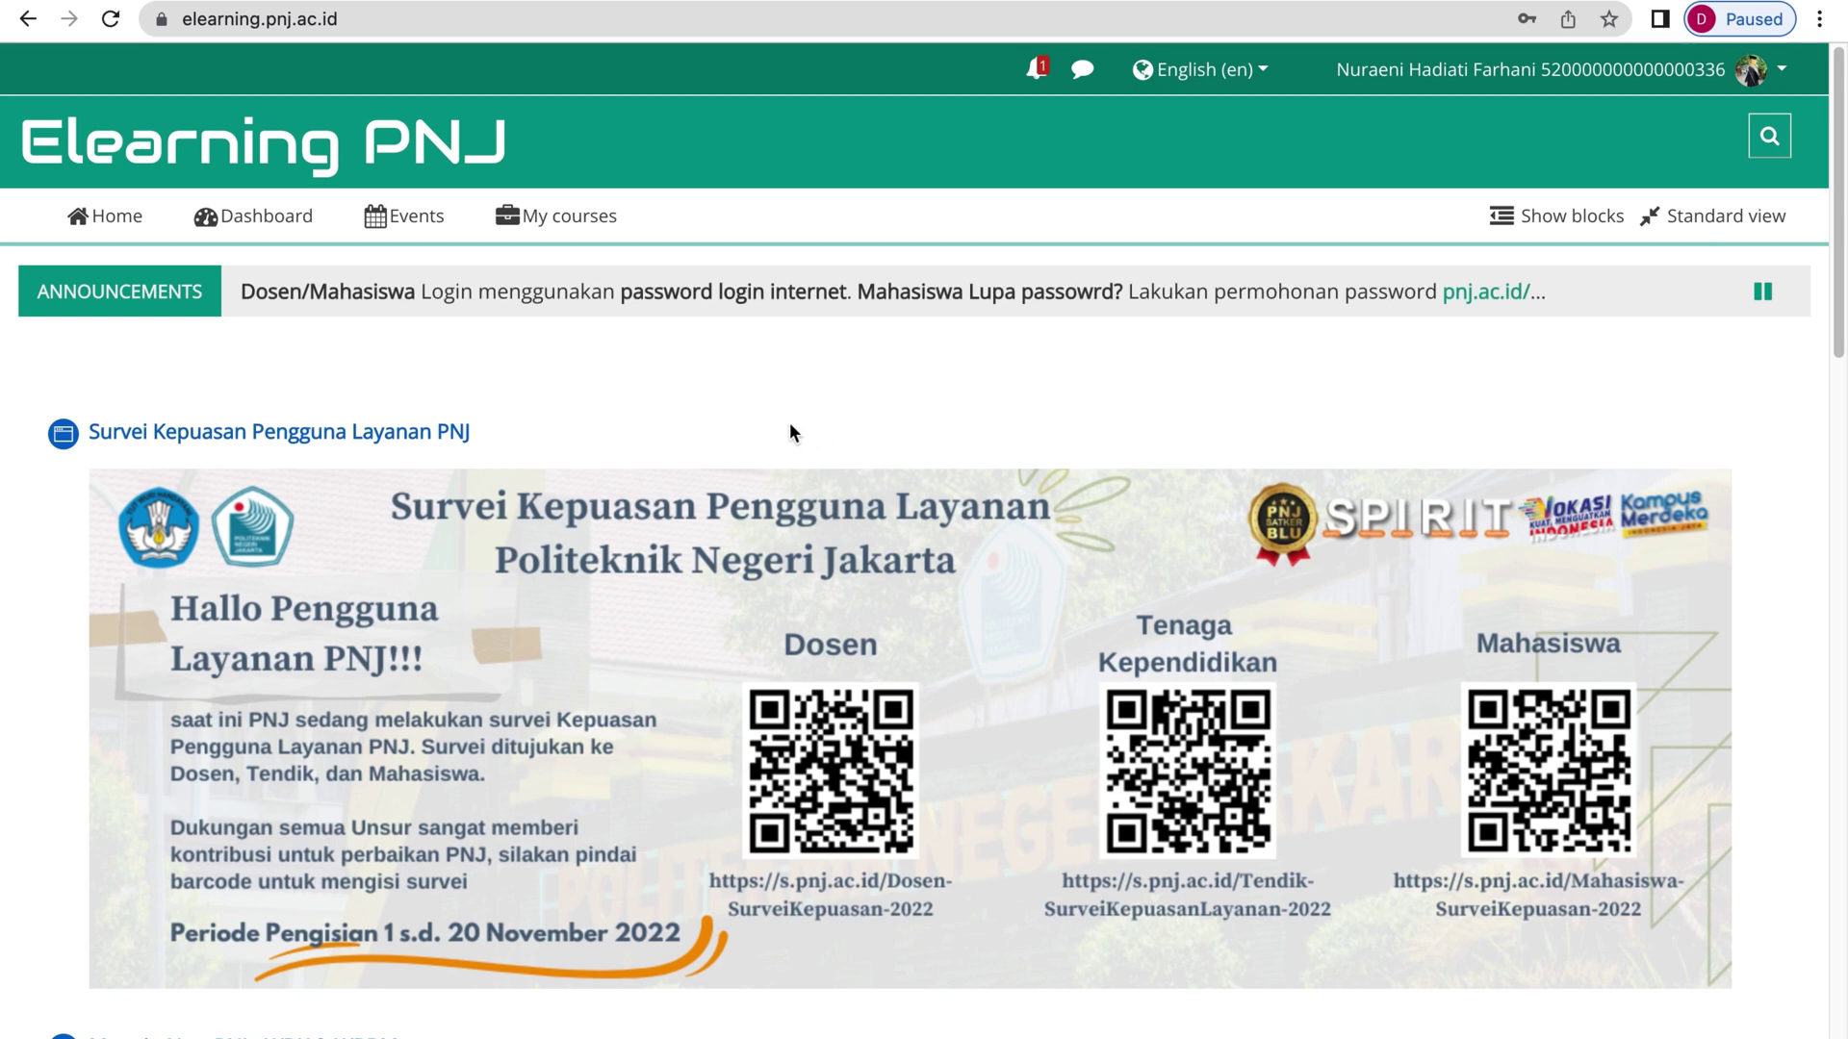
Open the Absensi Kehadiran Mahasiswa attendance activity in the course KPS-Analisis Pembiayaan-BS6B-2020/2021-Genap.
click(634, 227)
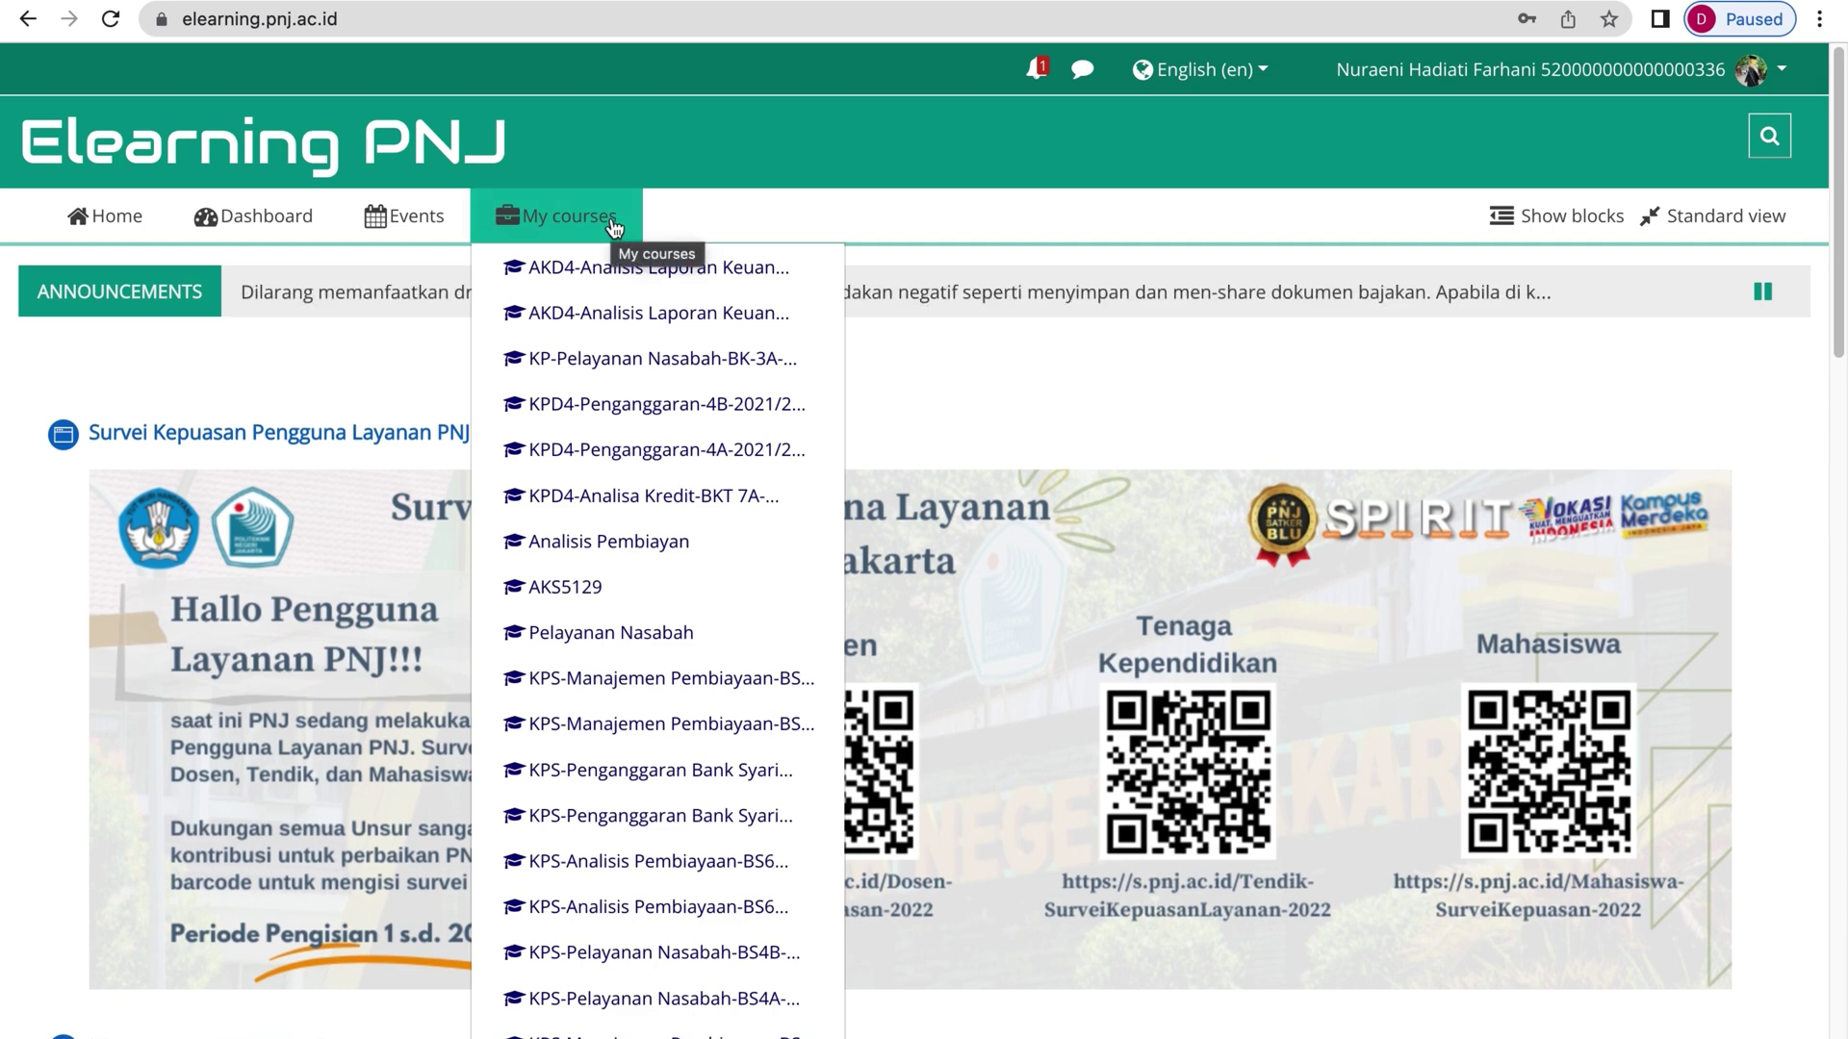
click(665, 863)
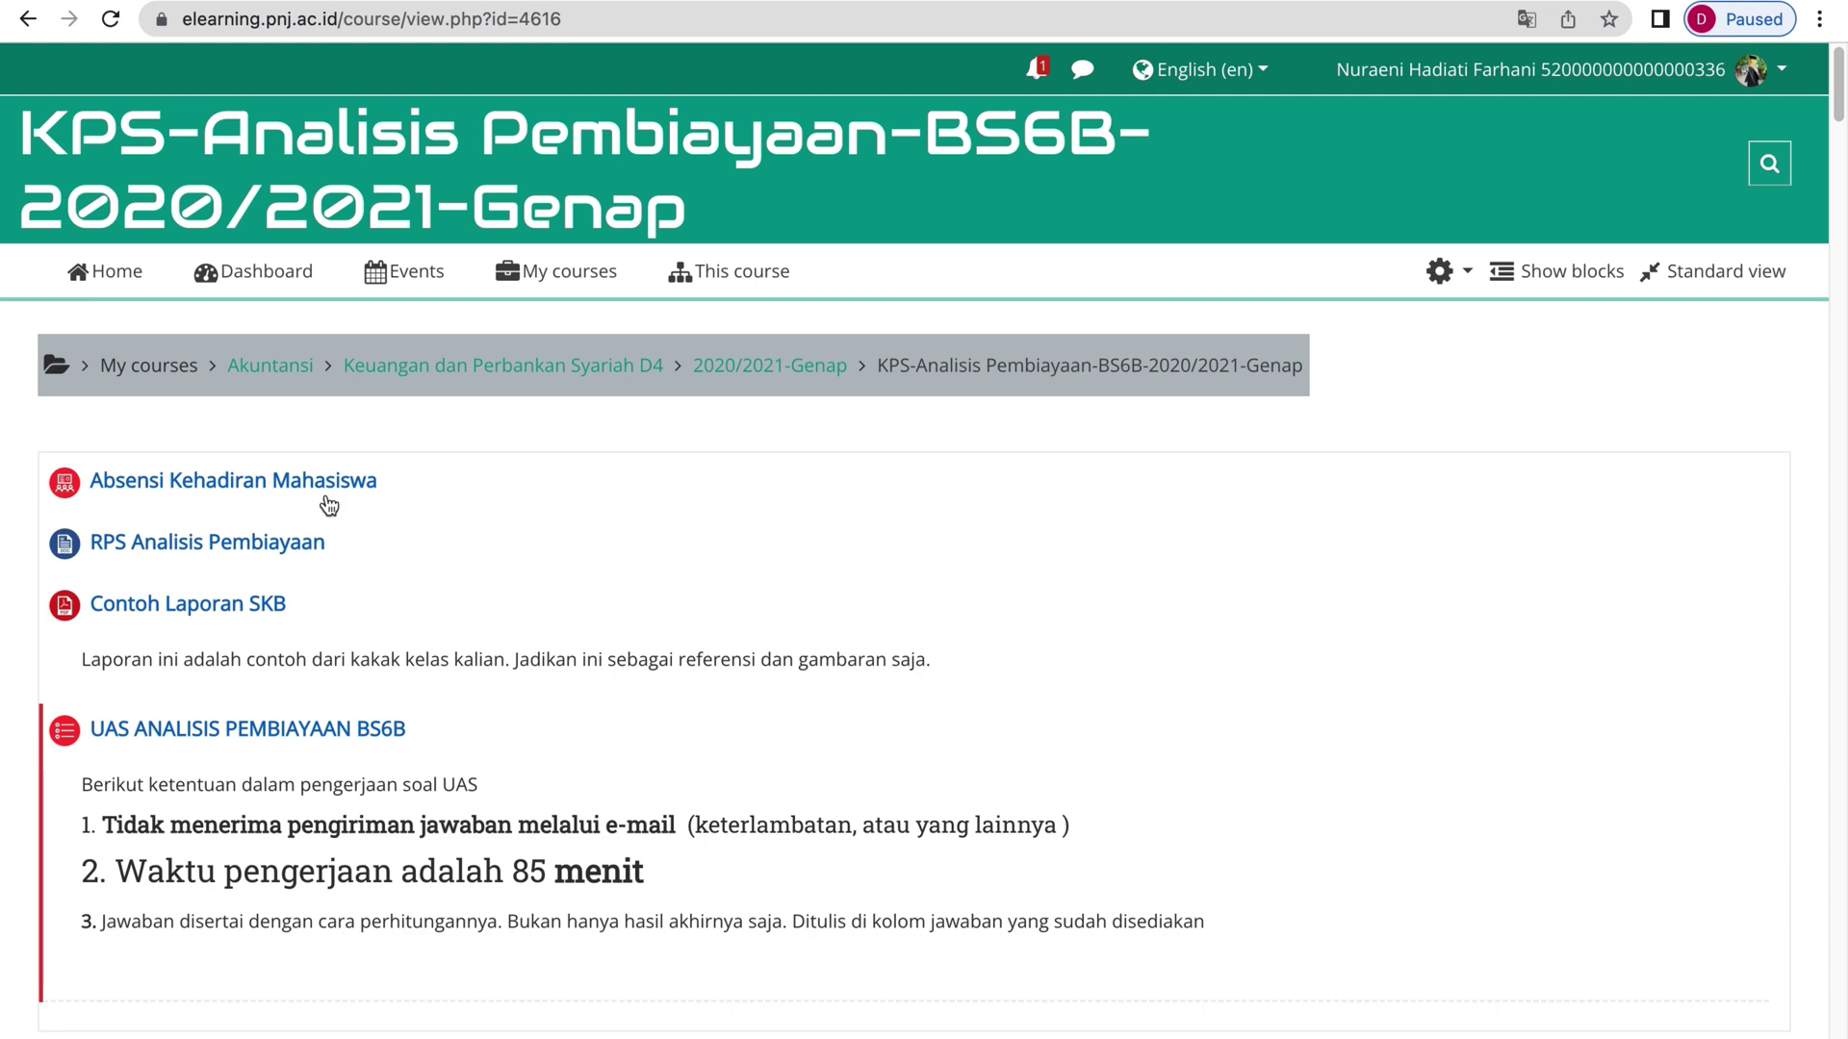
click(295, 486)
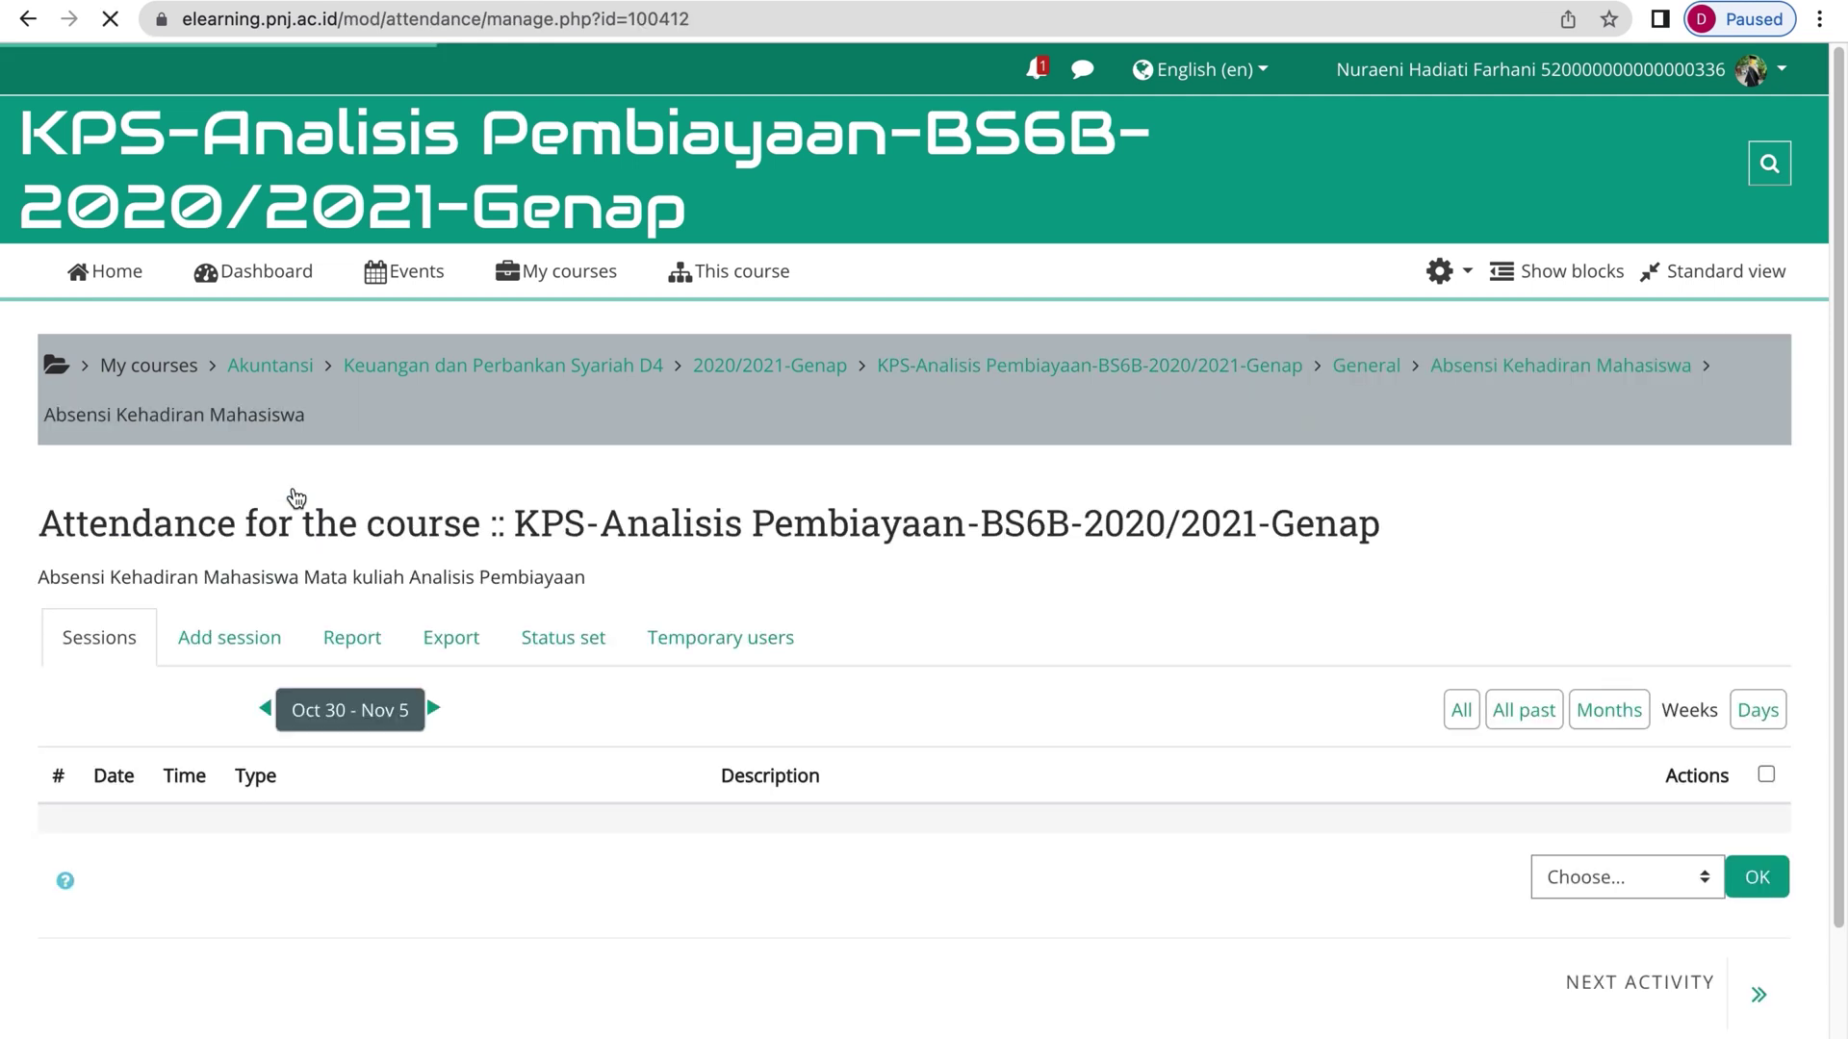
Show all attendance sessions of the course and review their dates, times and meeting descriptions.
click(1461, 714)
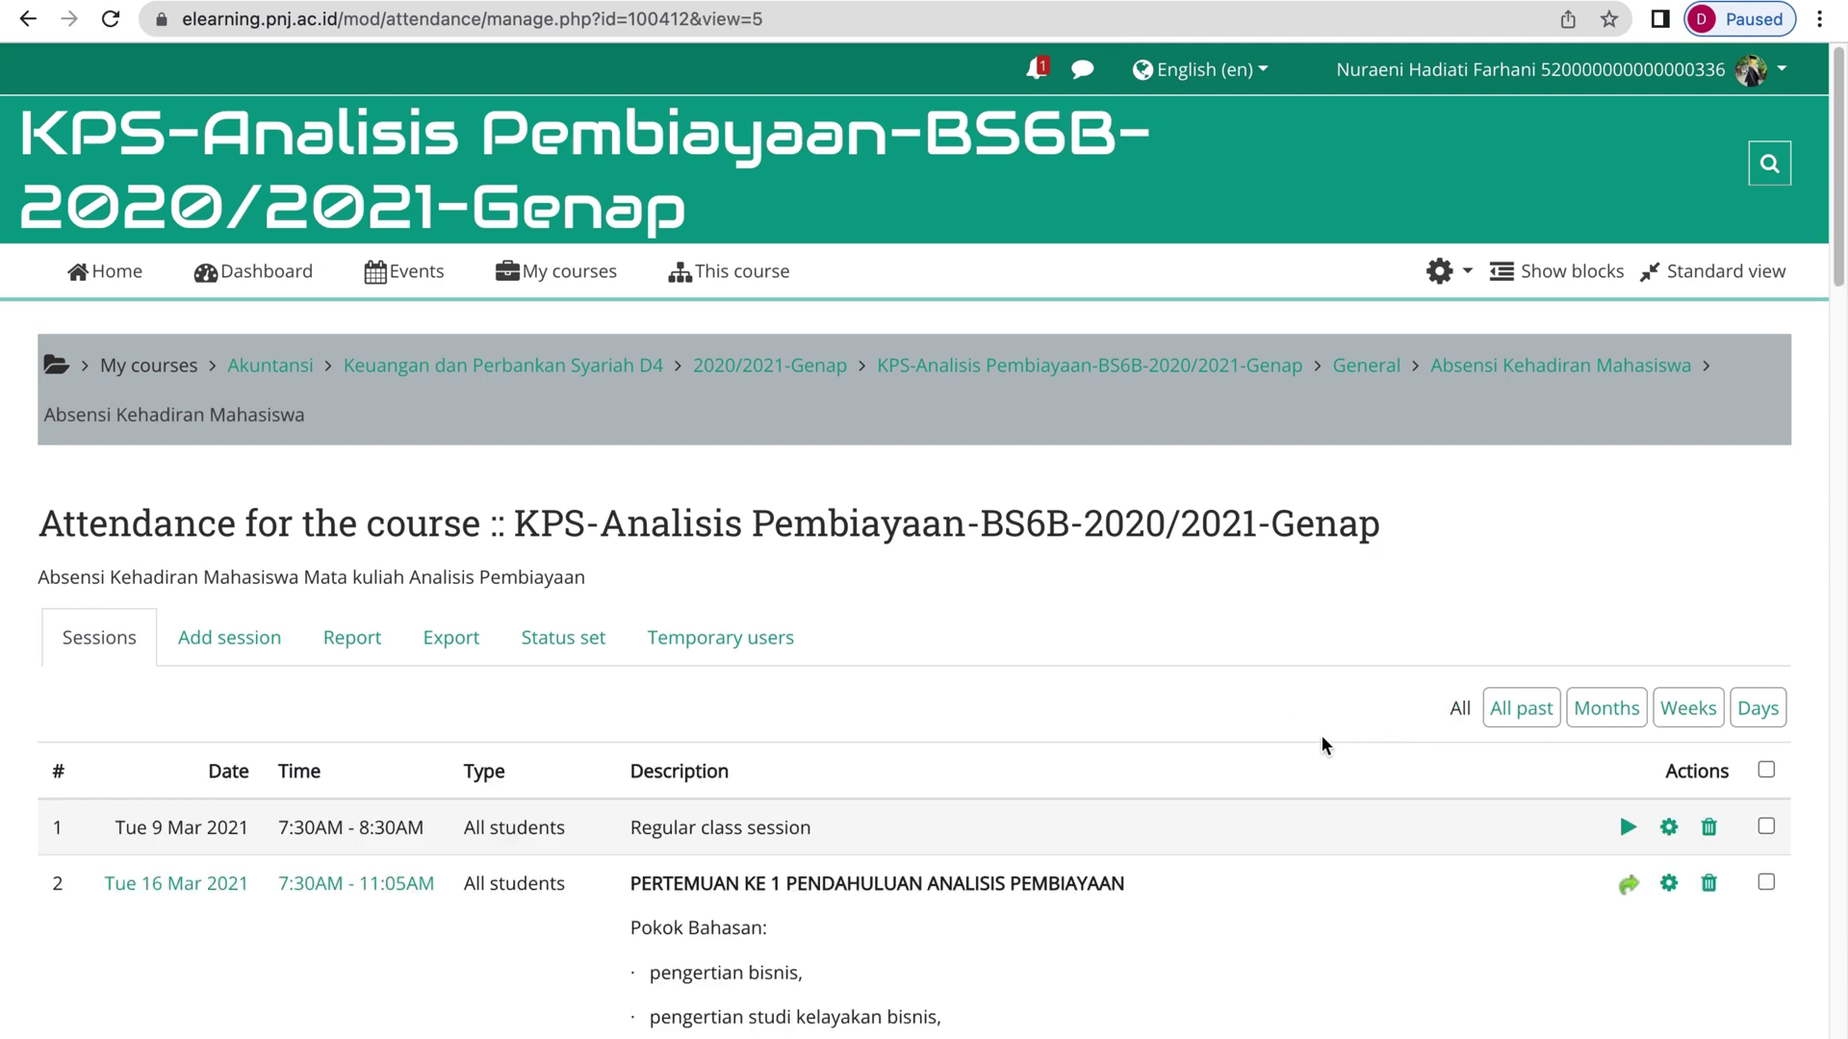
scroll(1289, 739, down, 1)
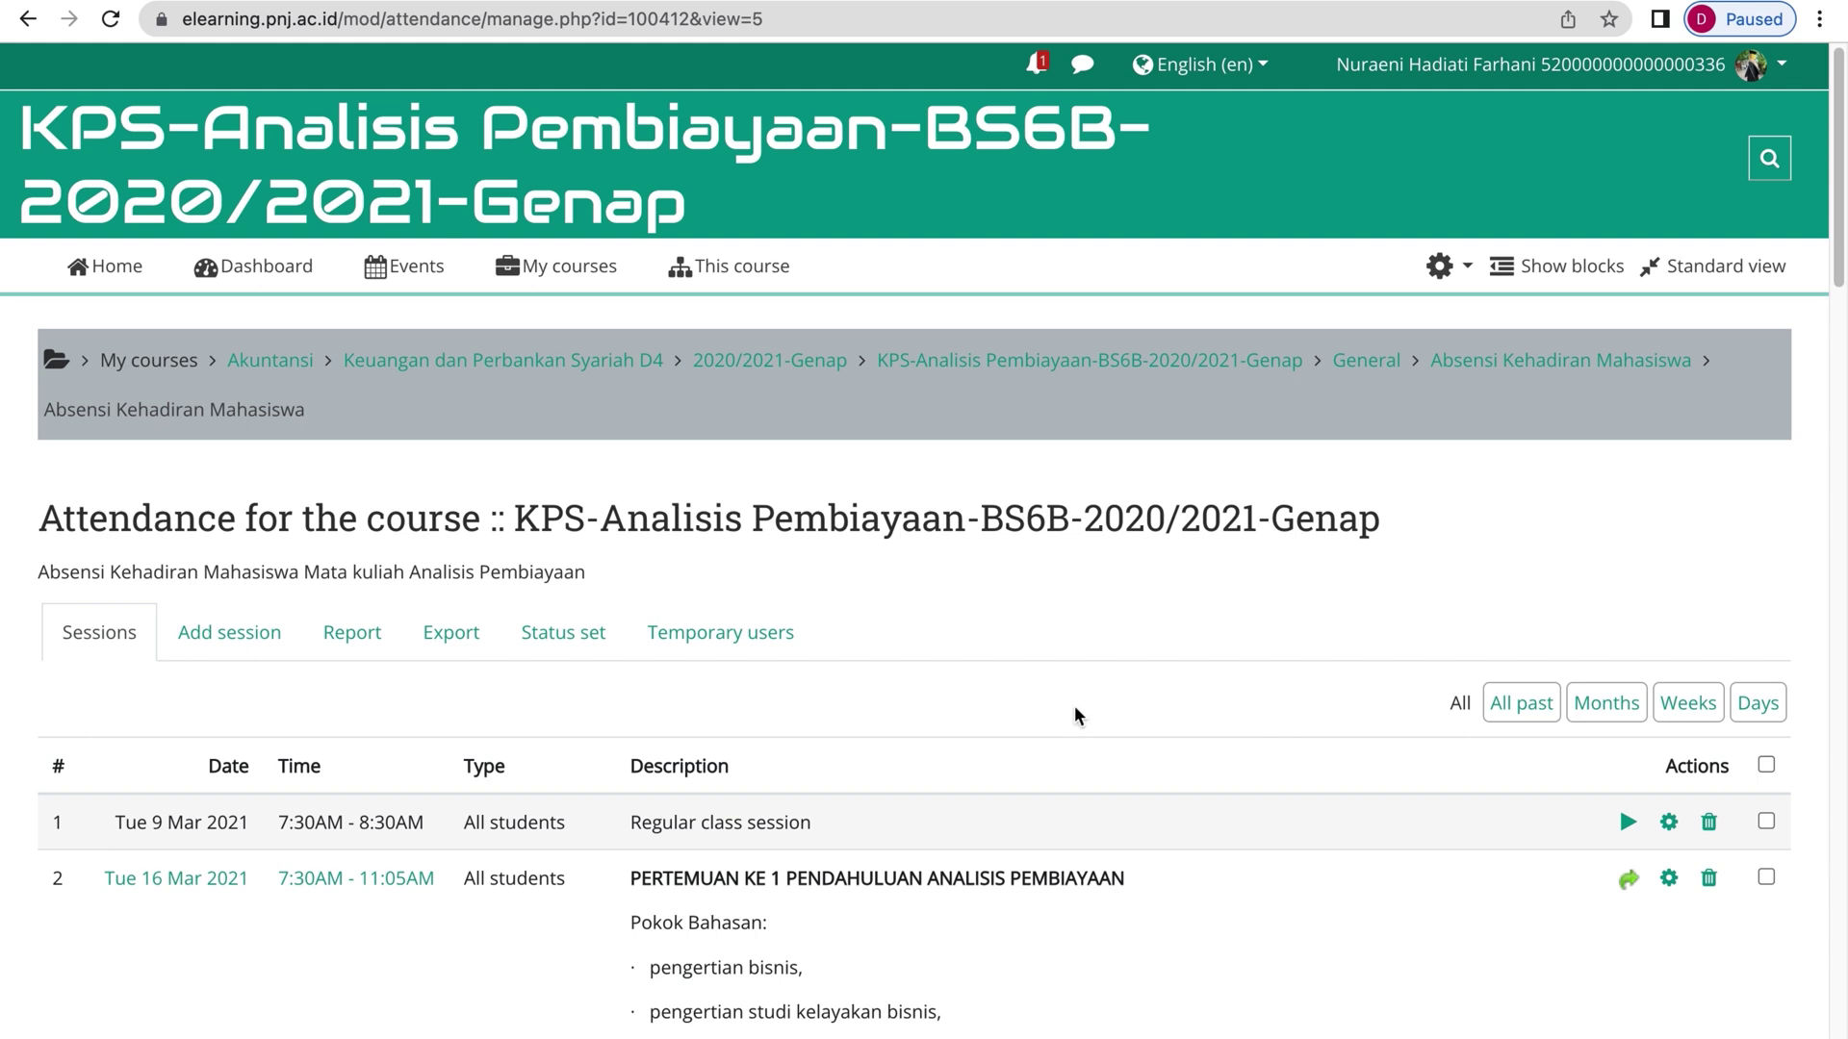
scroll(1024, 704, down, 1)
scroll(1024, 711, down, 3)
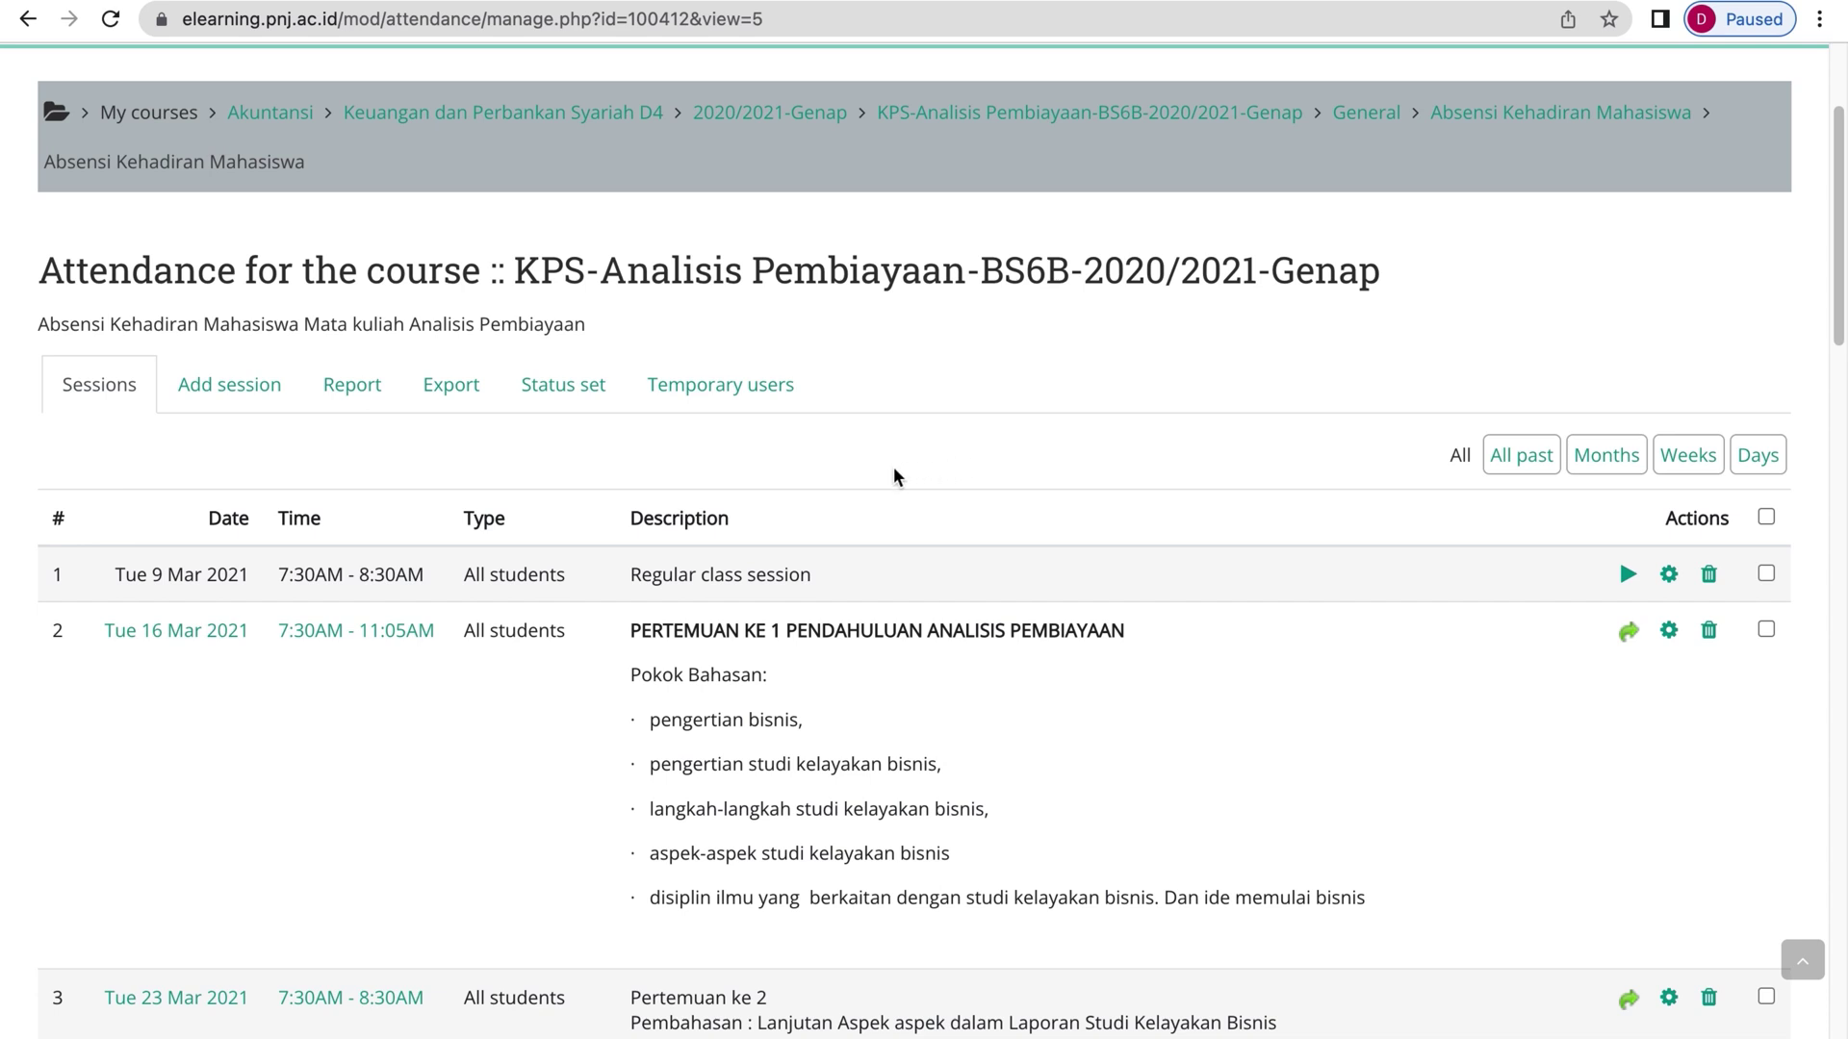
scroll(893, 475, down, 1)
scroll(893, 476, down, 3)
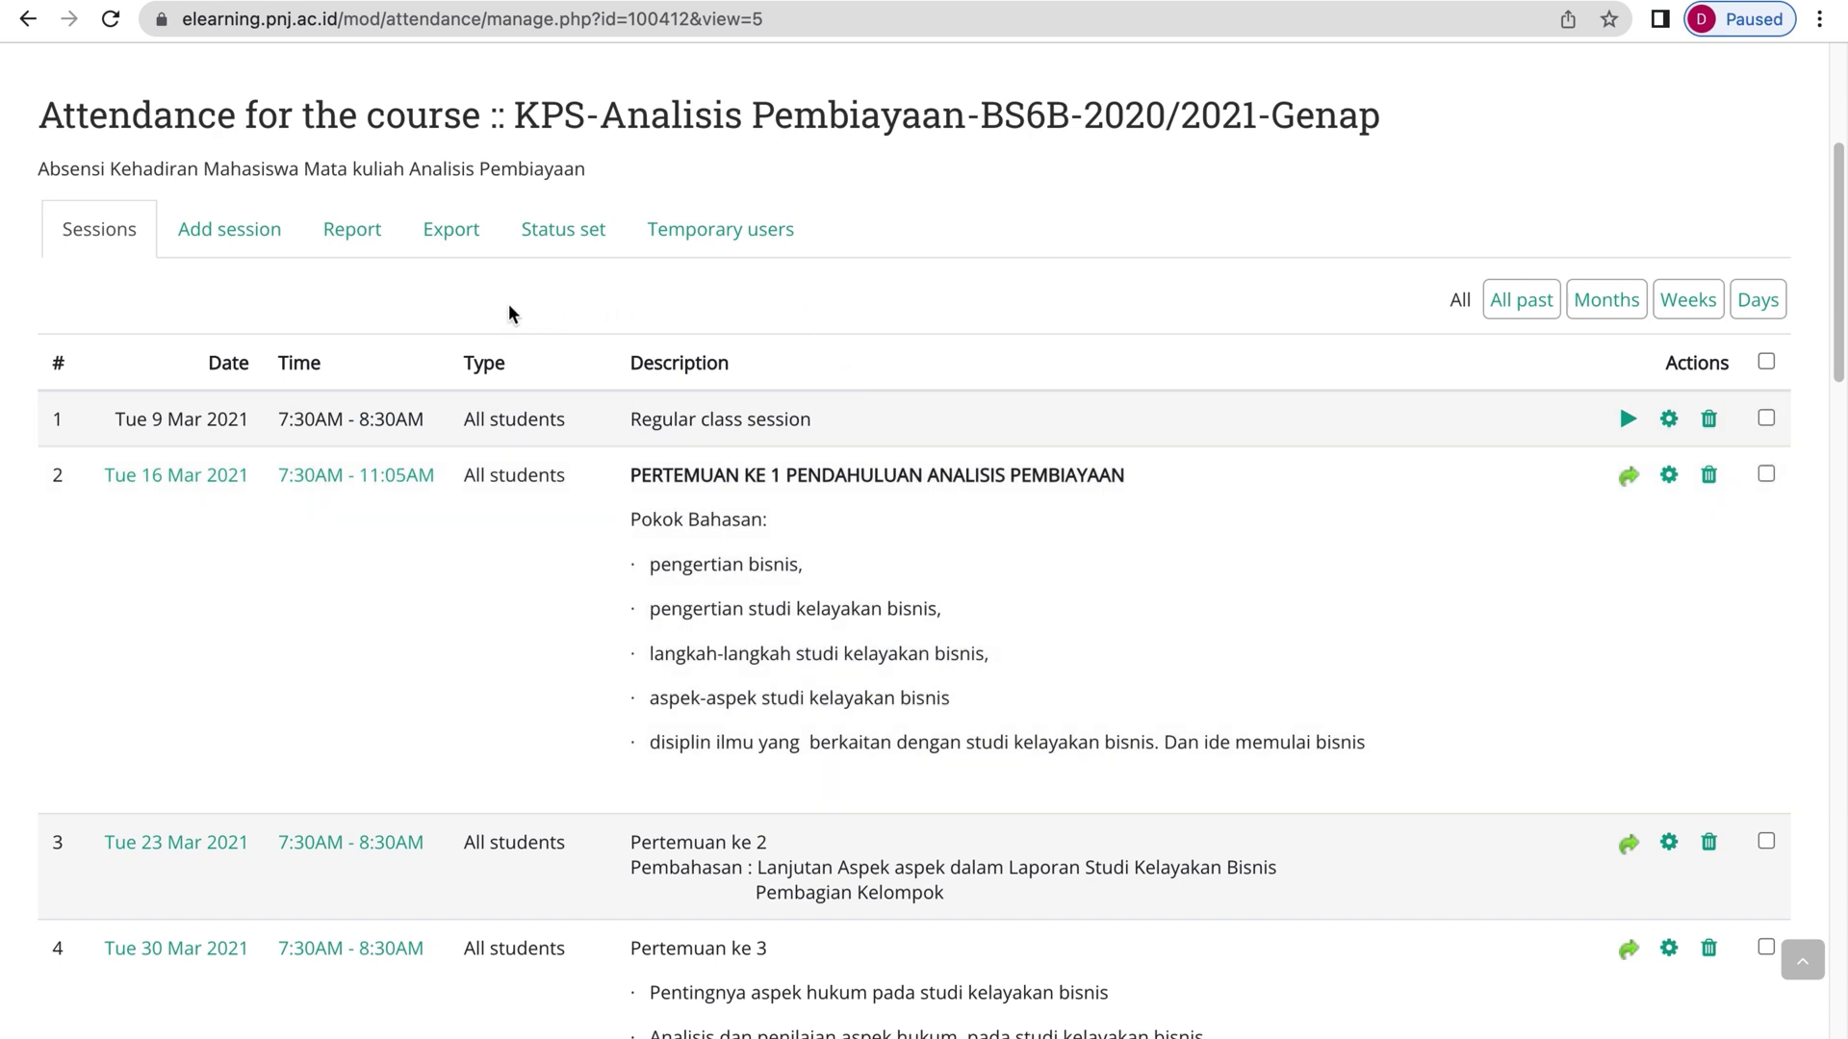
scroll(1293, 305, up, 5)
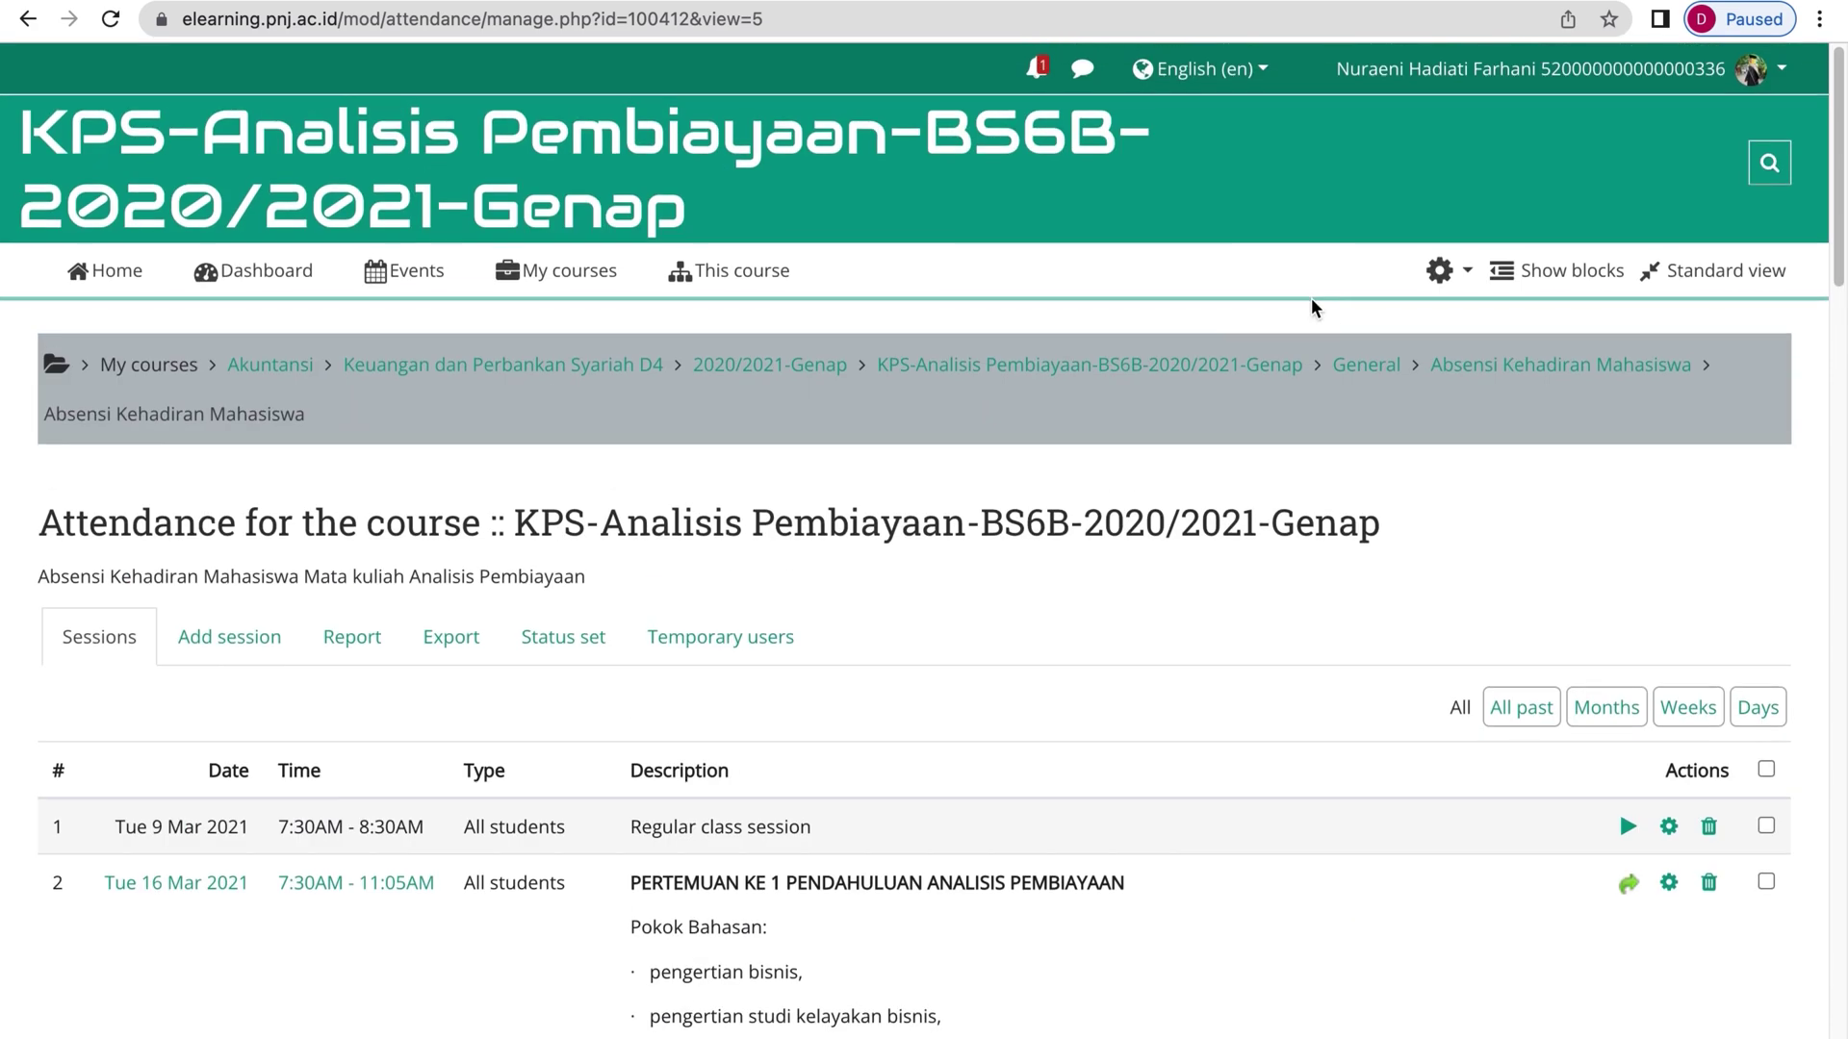
Save the attendance session list as a PDF on the Desktop and check the pages of the saved file.
click(1818, 24)
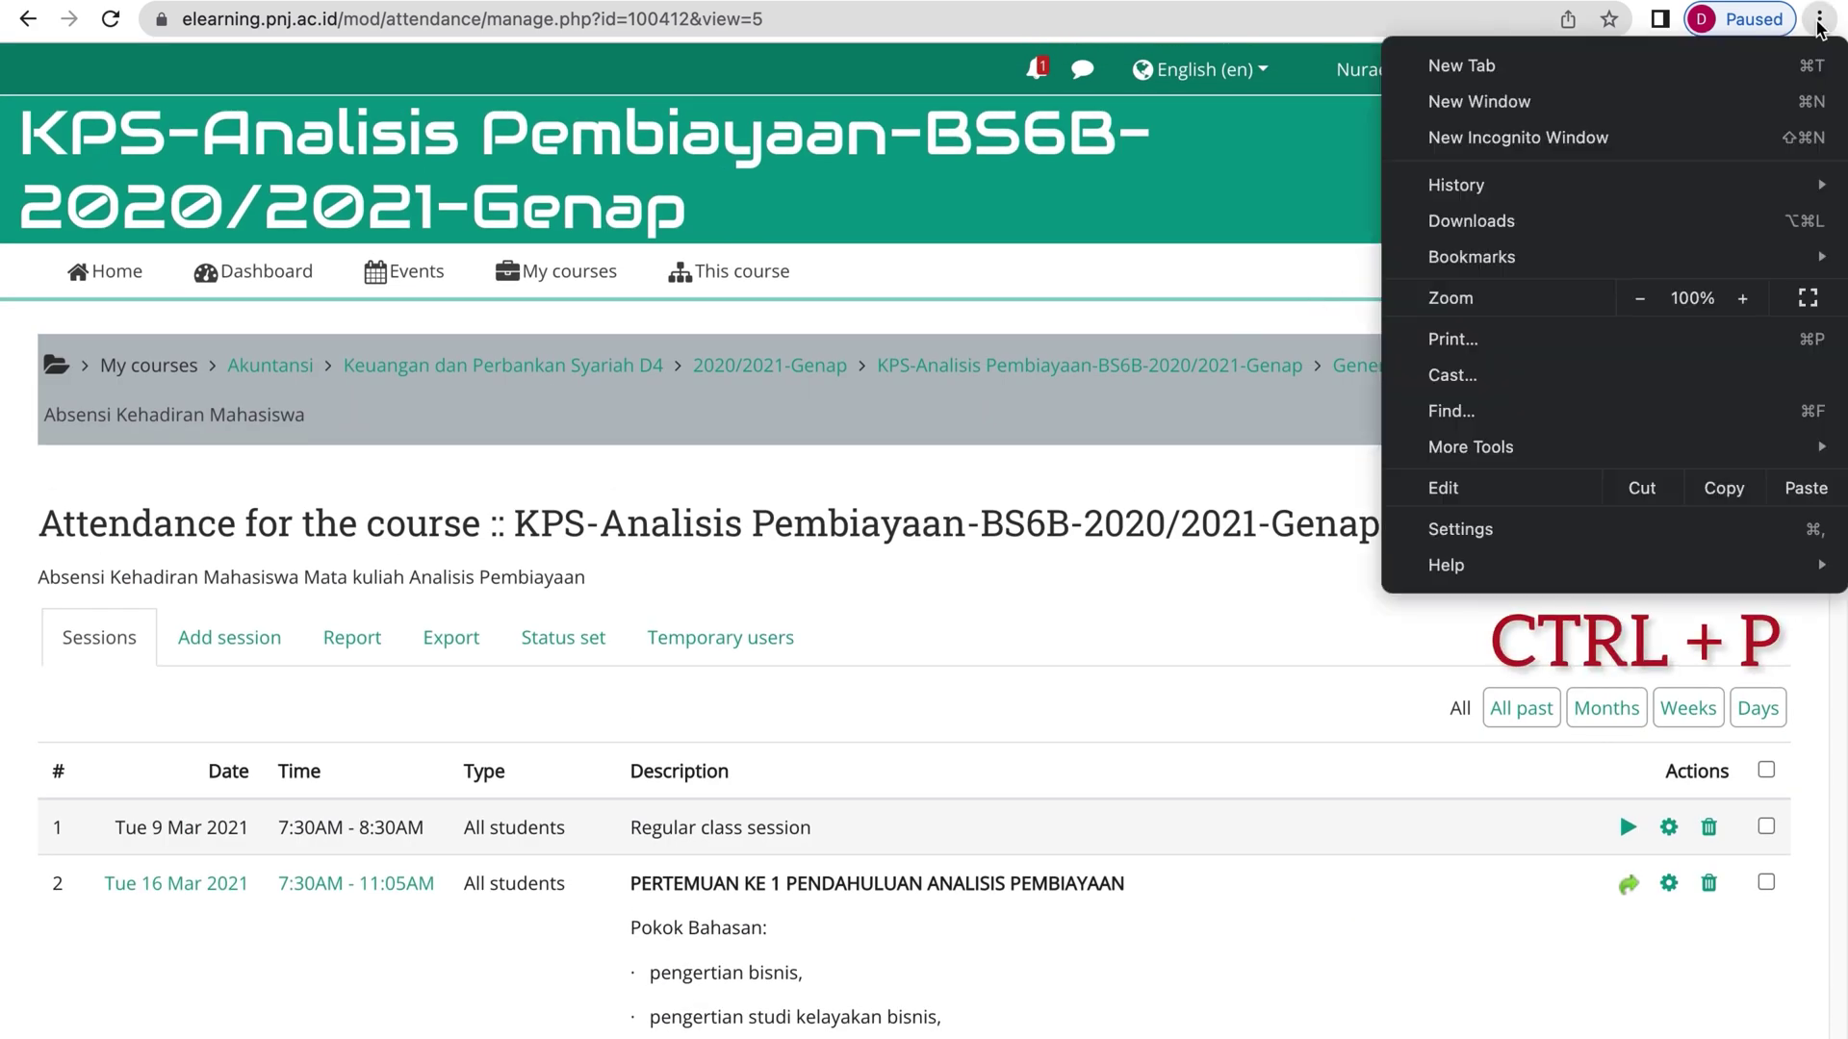
click(1559, 349)
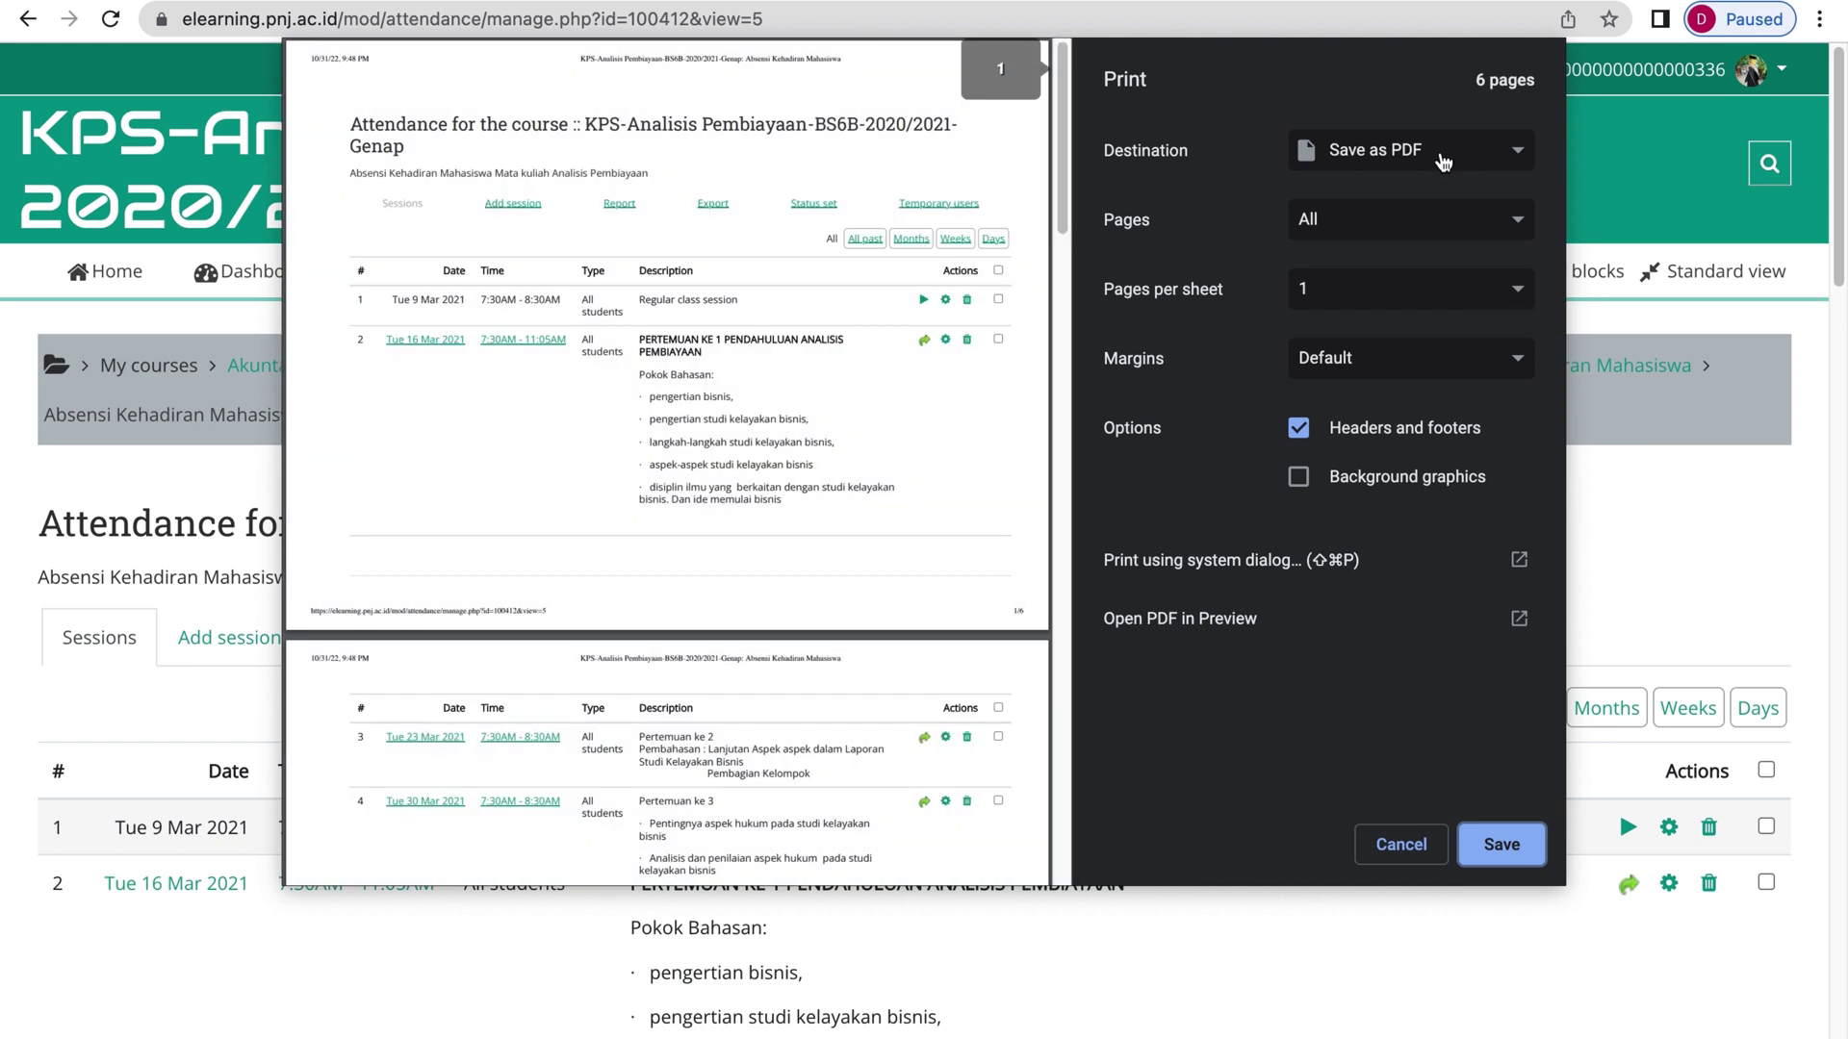
click(1528, 847)
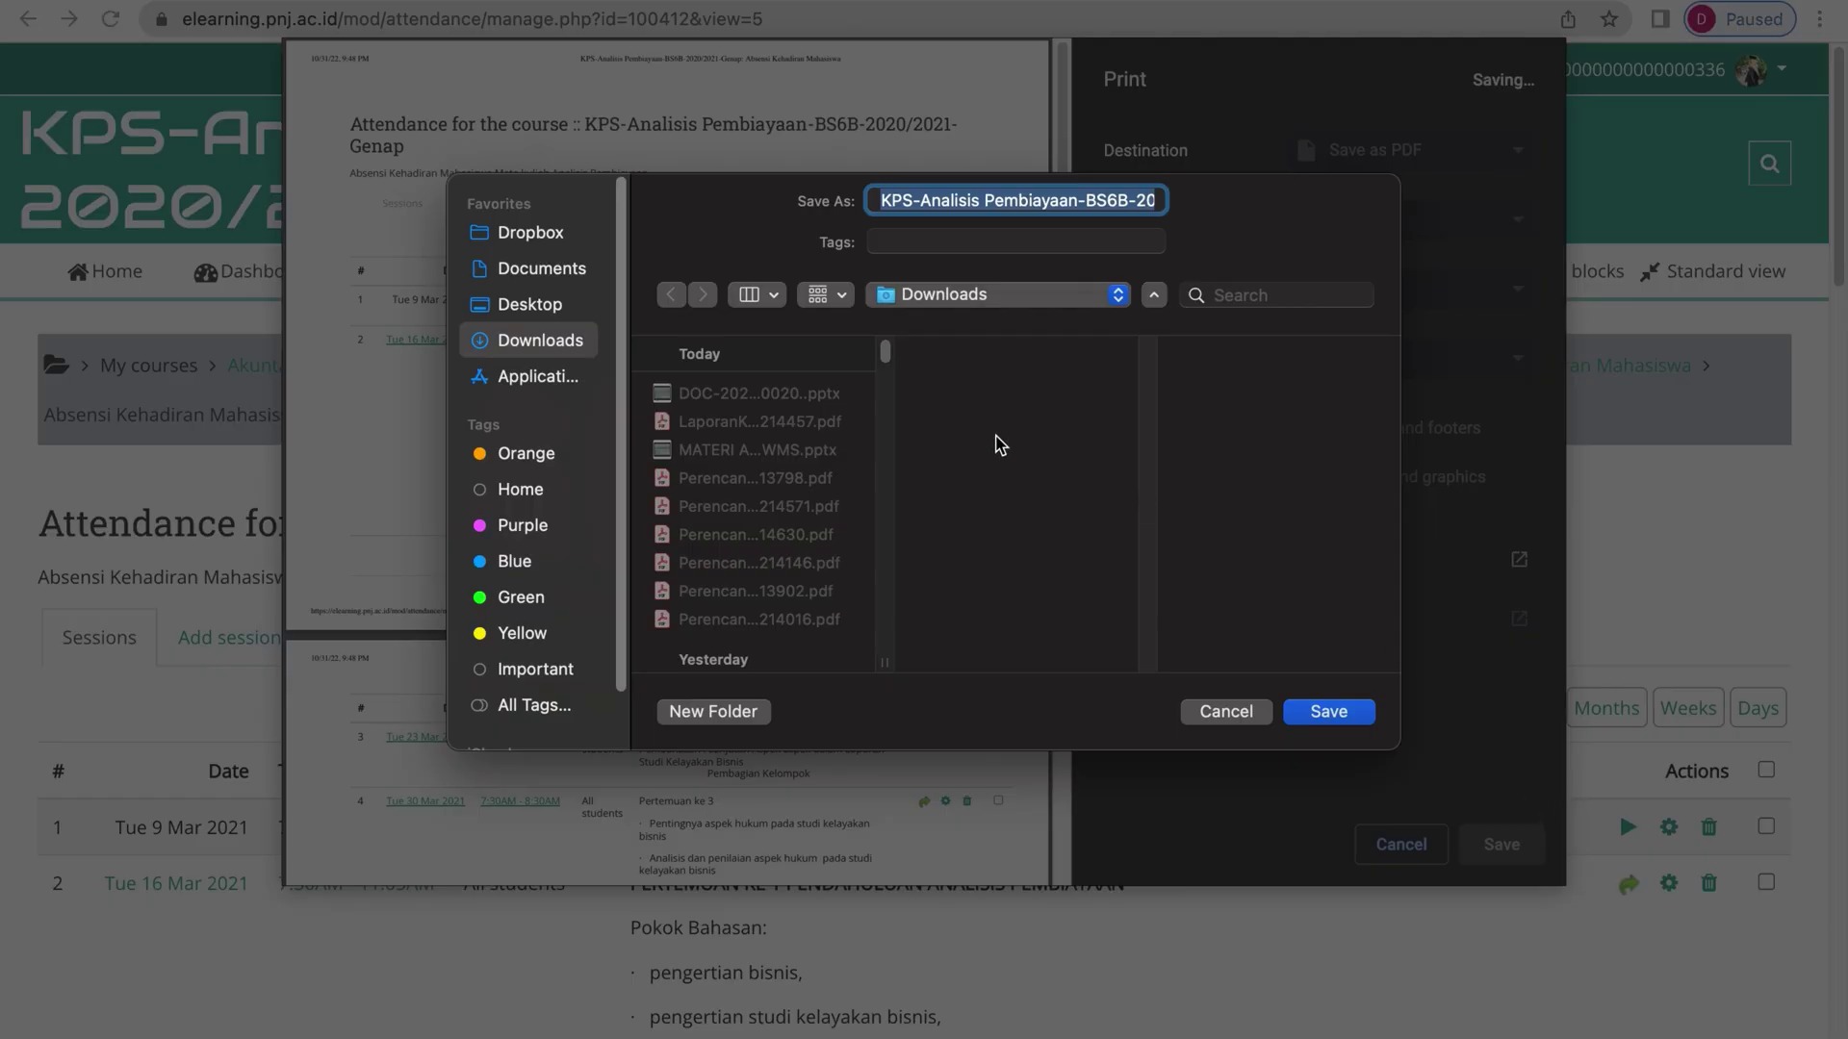
click(567, 316)
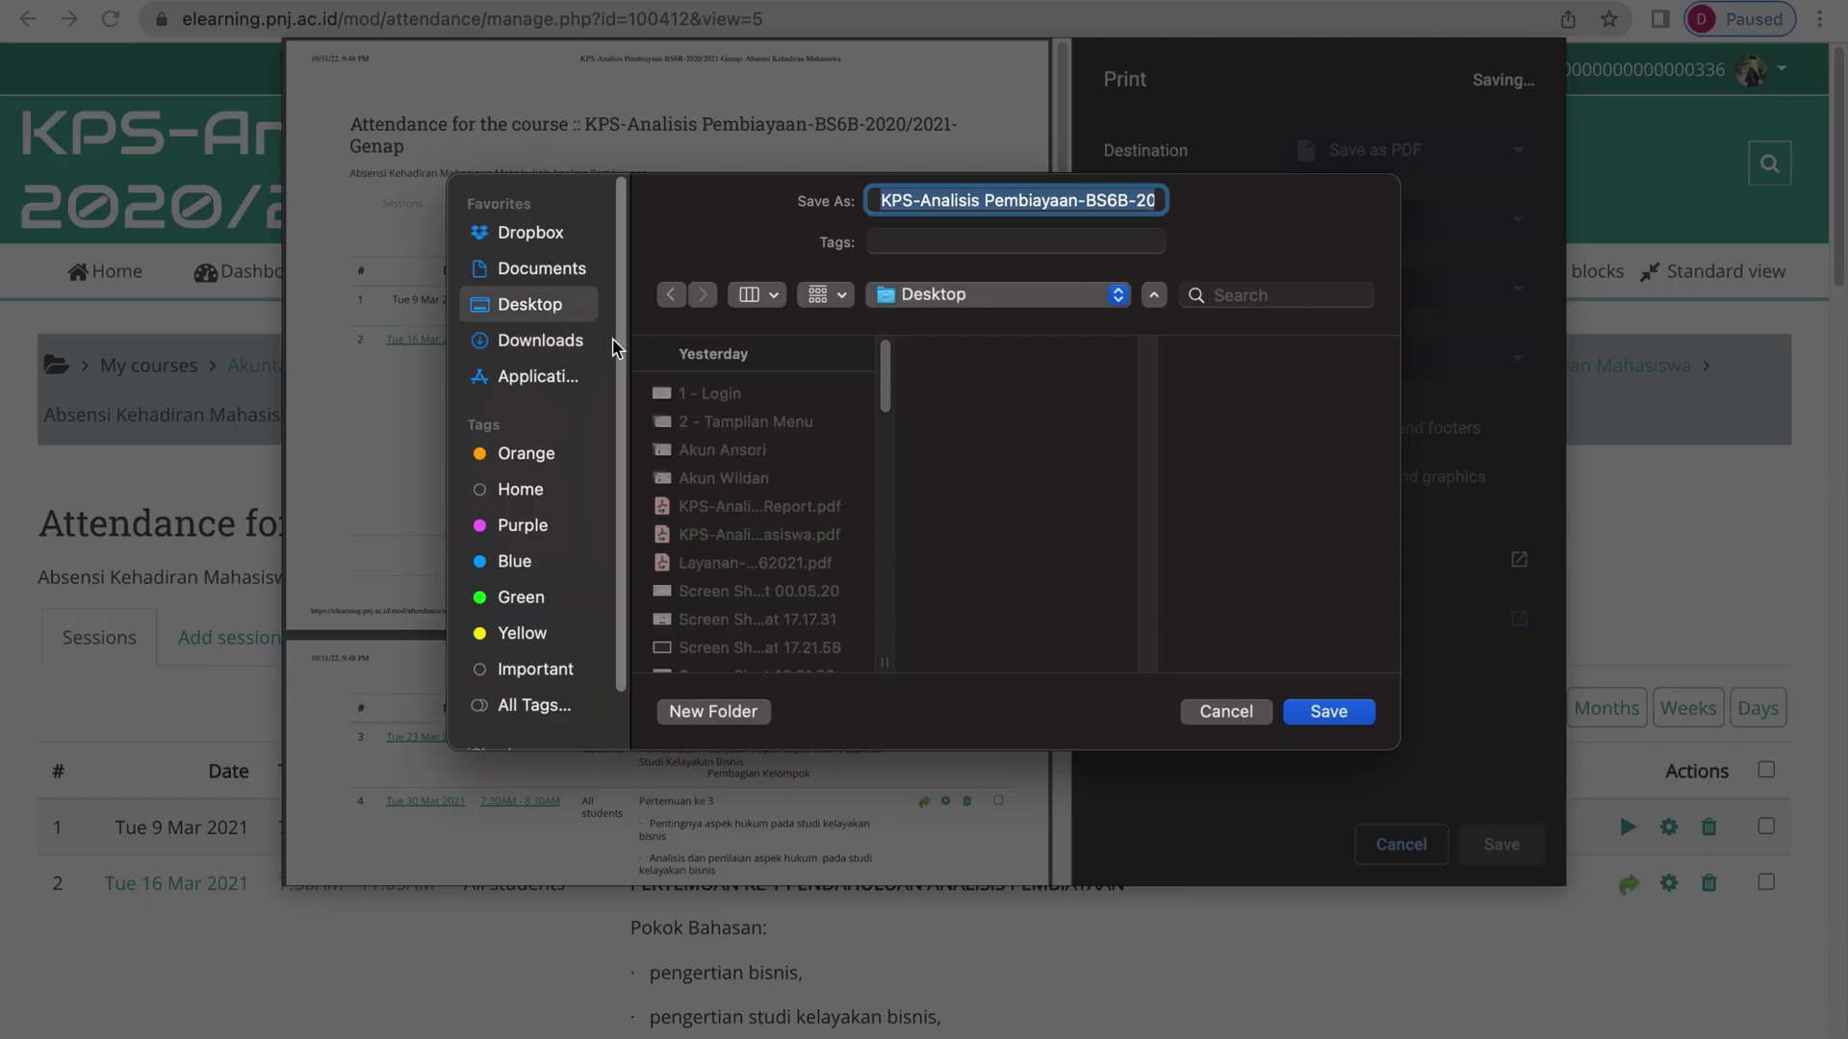
click(1331, 717)
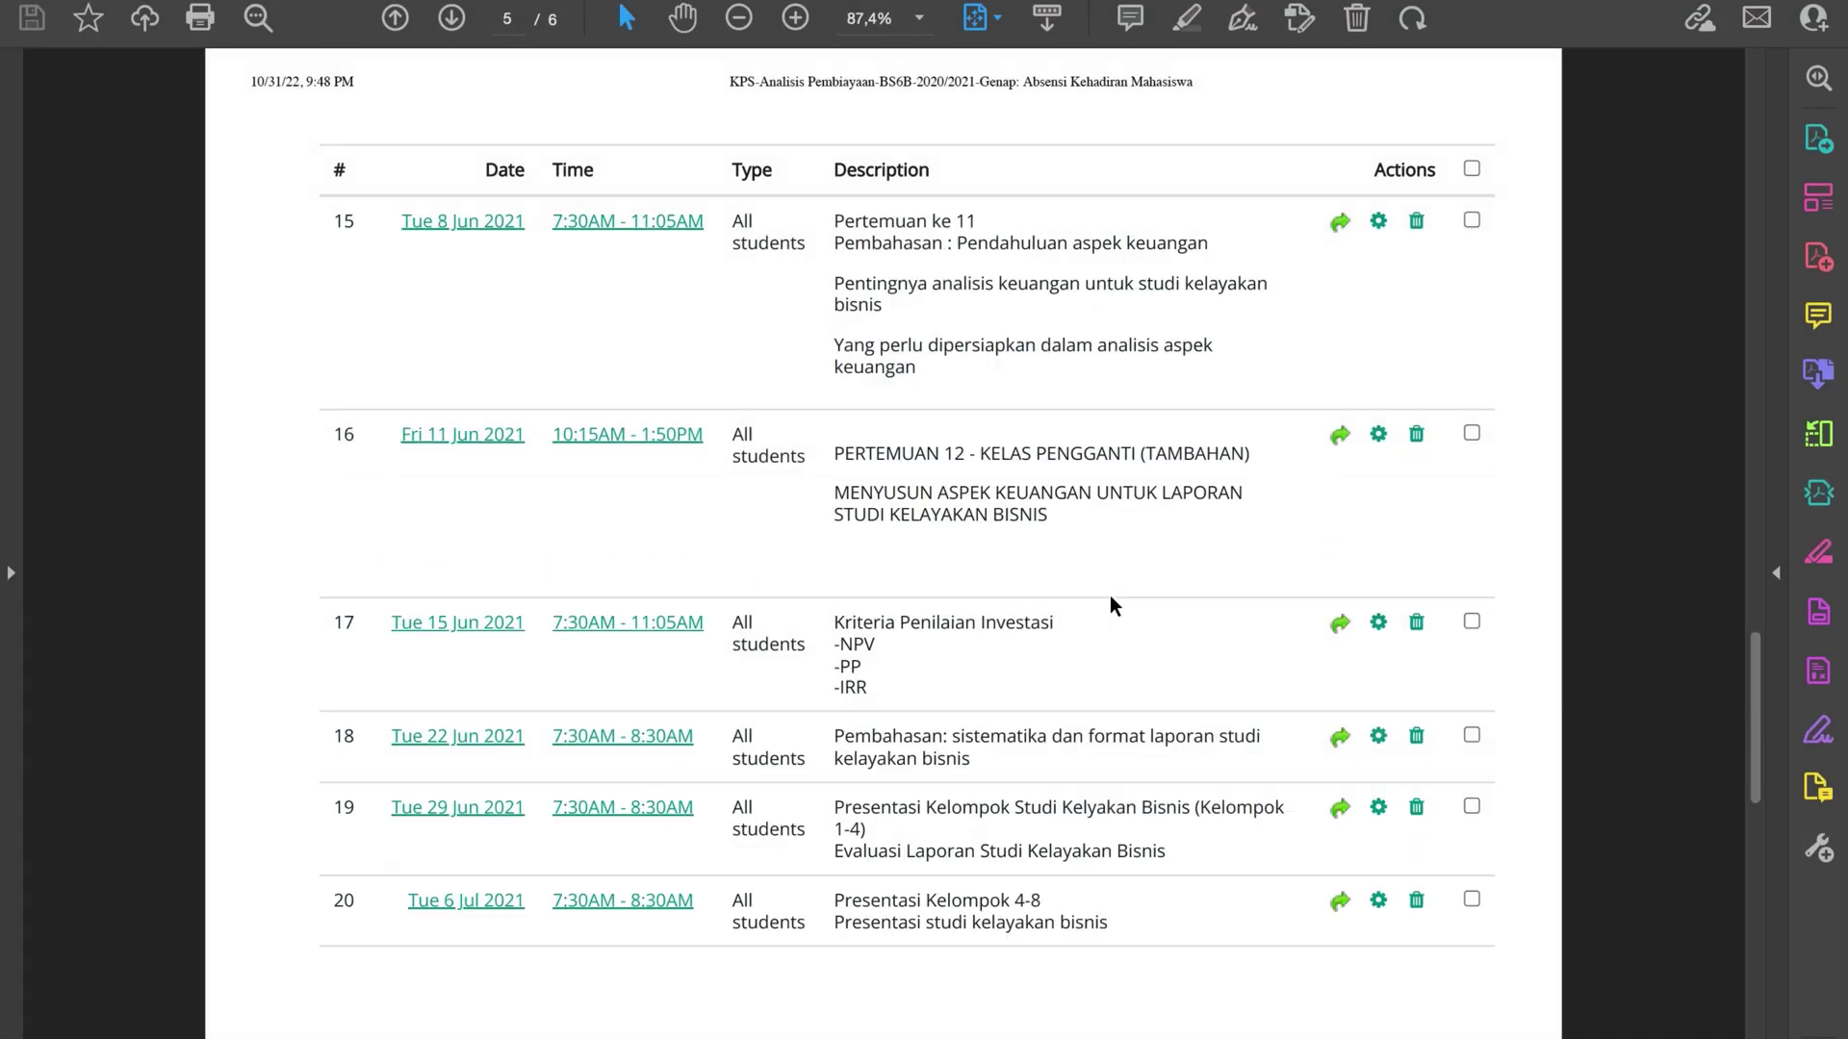
scroll(1111, 596, down, 3)
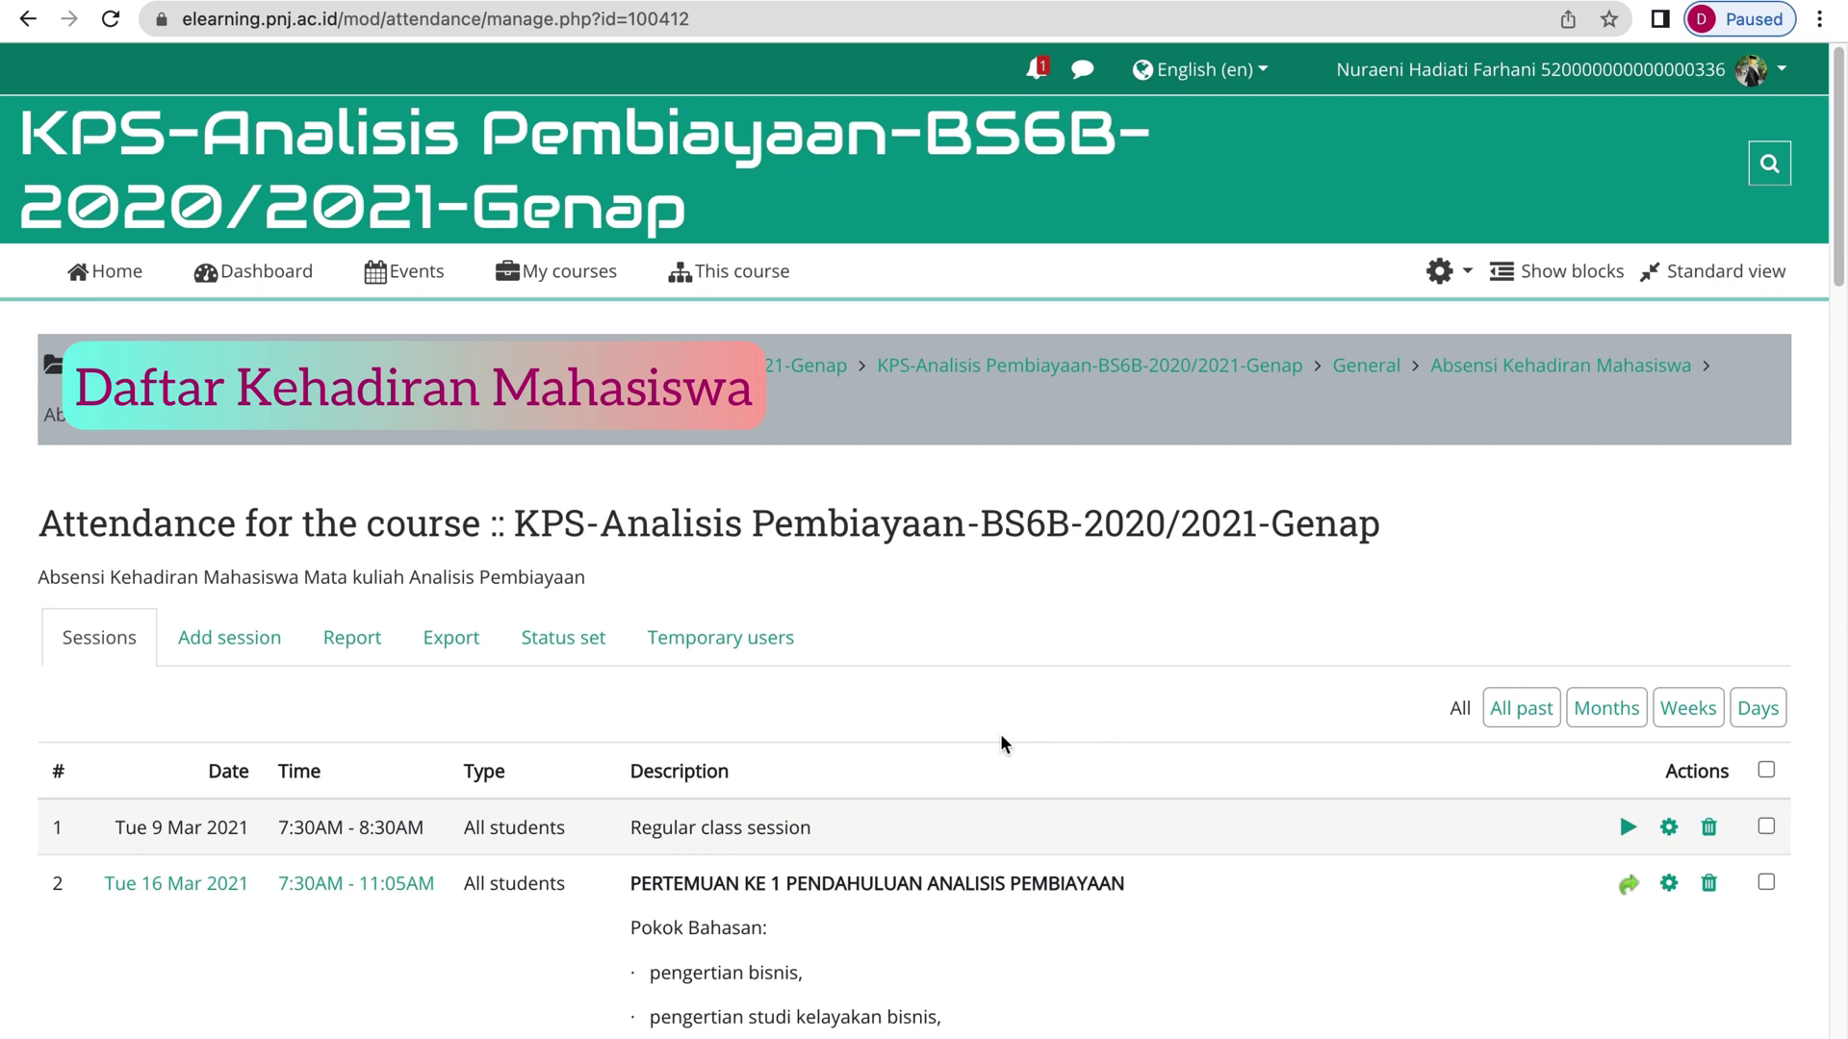
Open the attendance report of the course and look over the students' attendance per session.
click(358, 654)
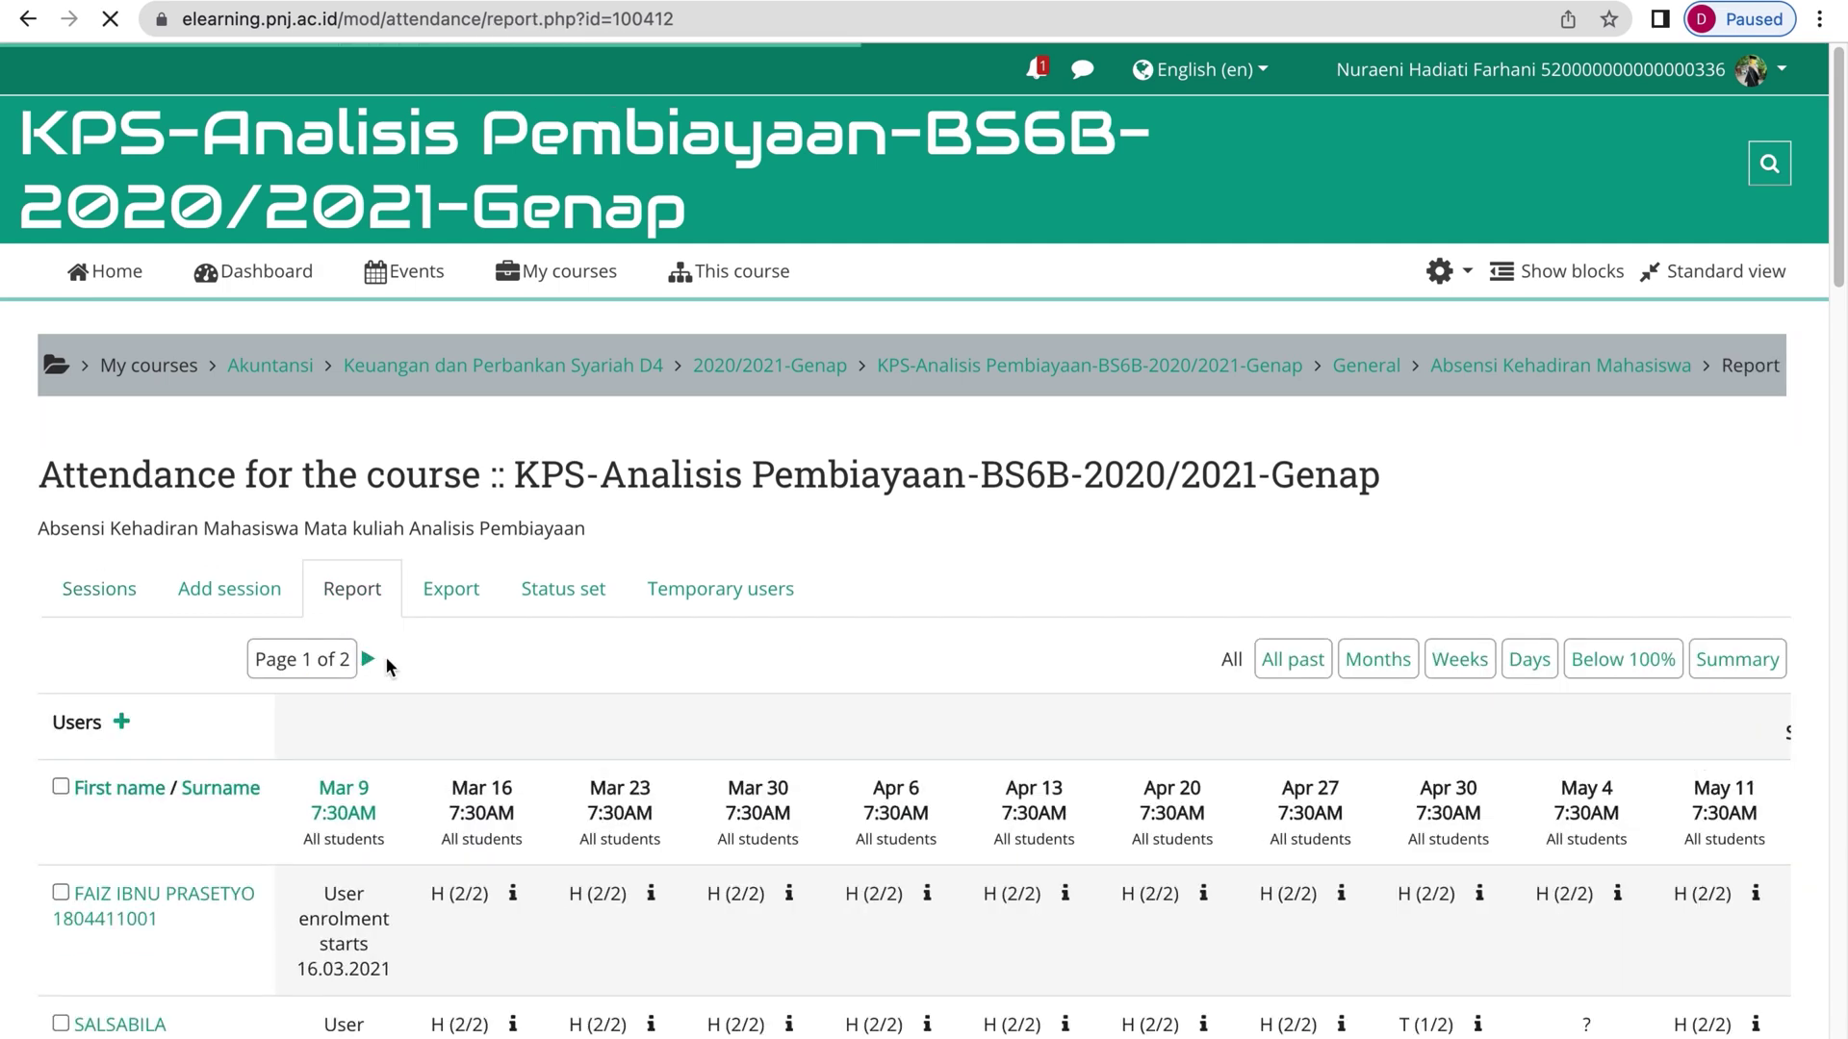
scroll(671, 692, down, 1)
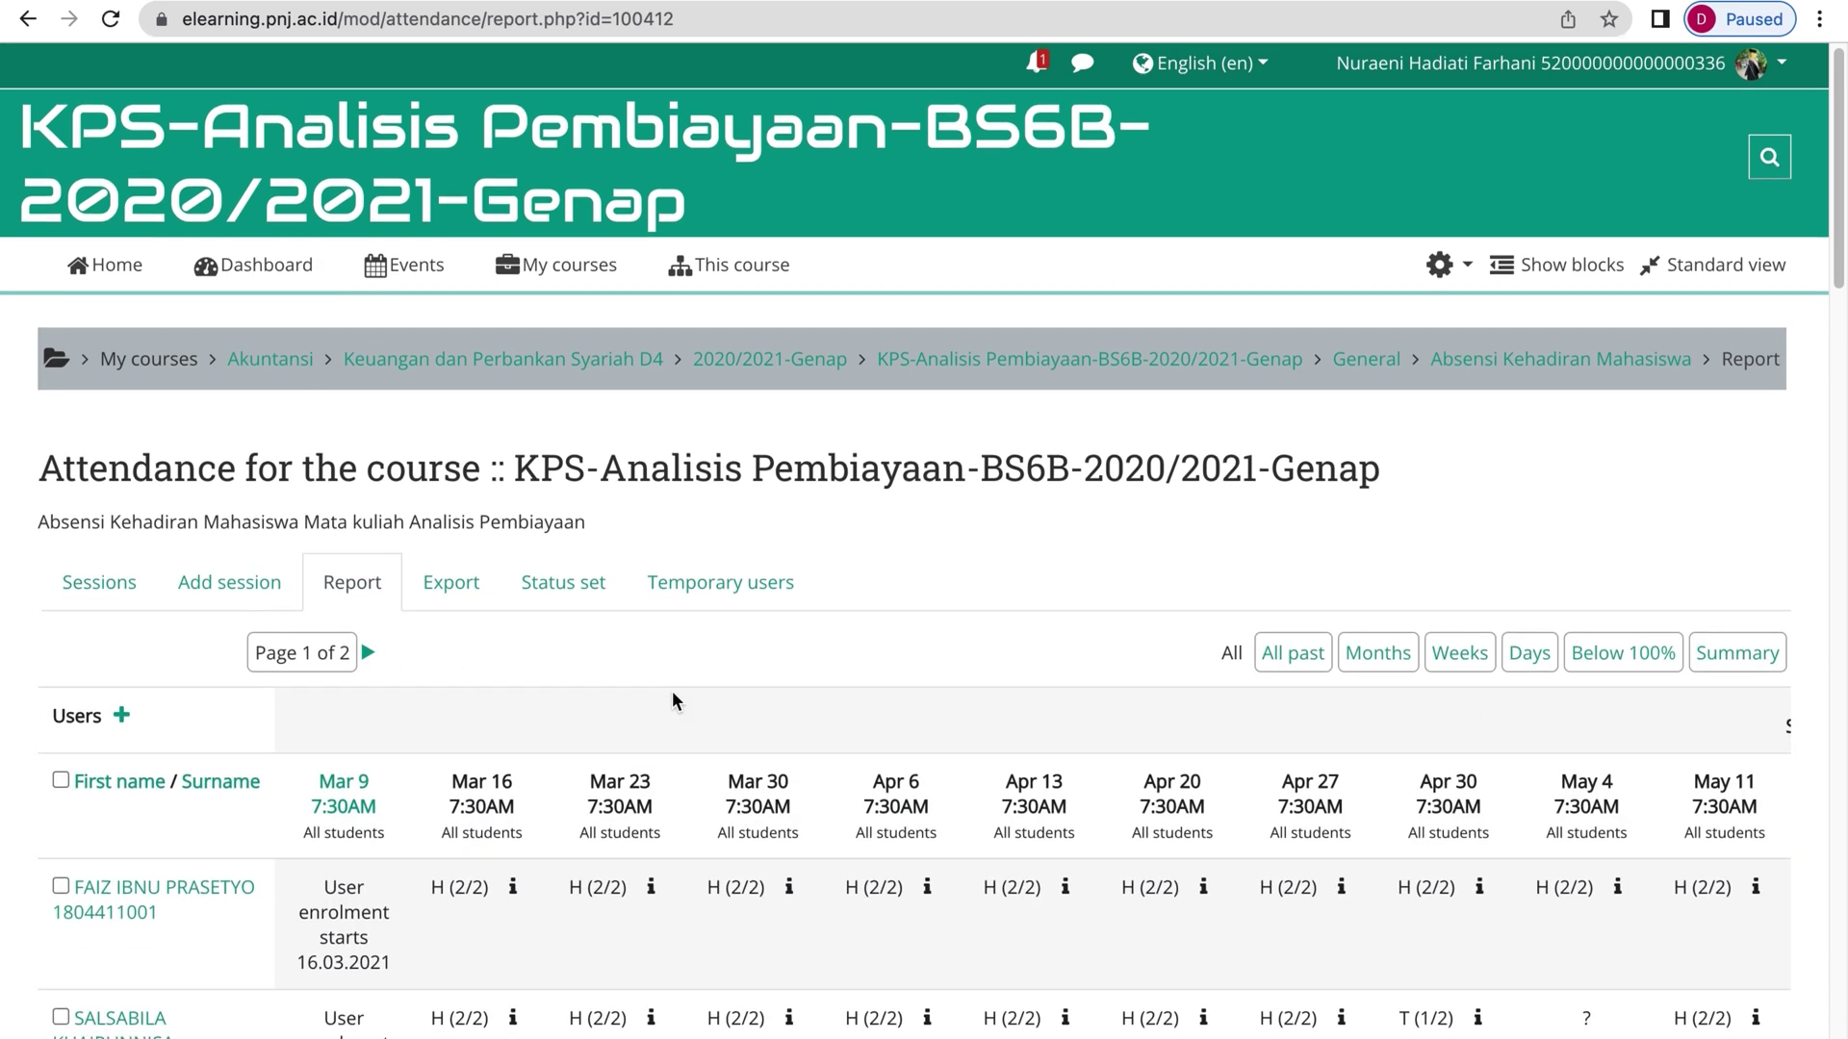
scroll(701, 679, down, 2)
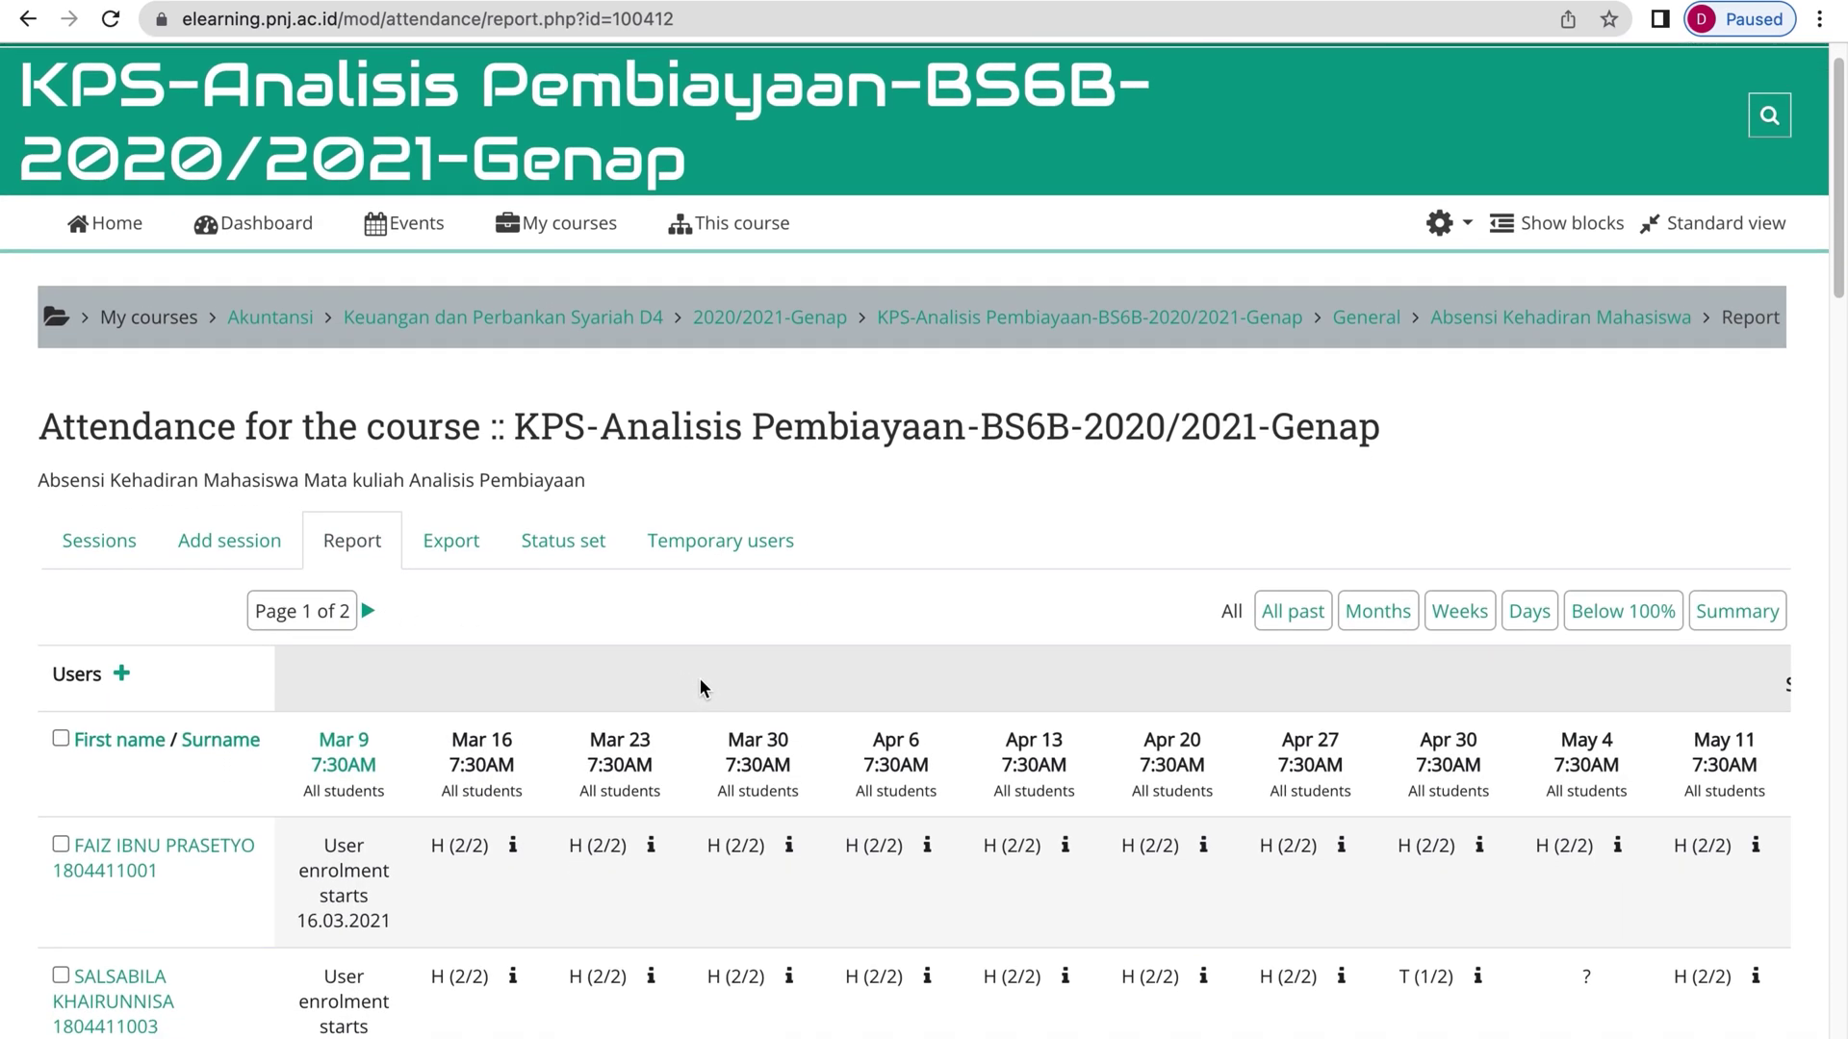
scroll(701, 679, down, 1)
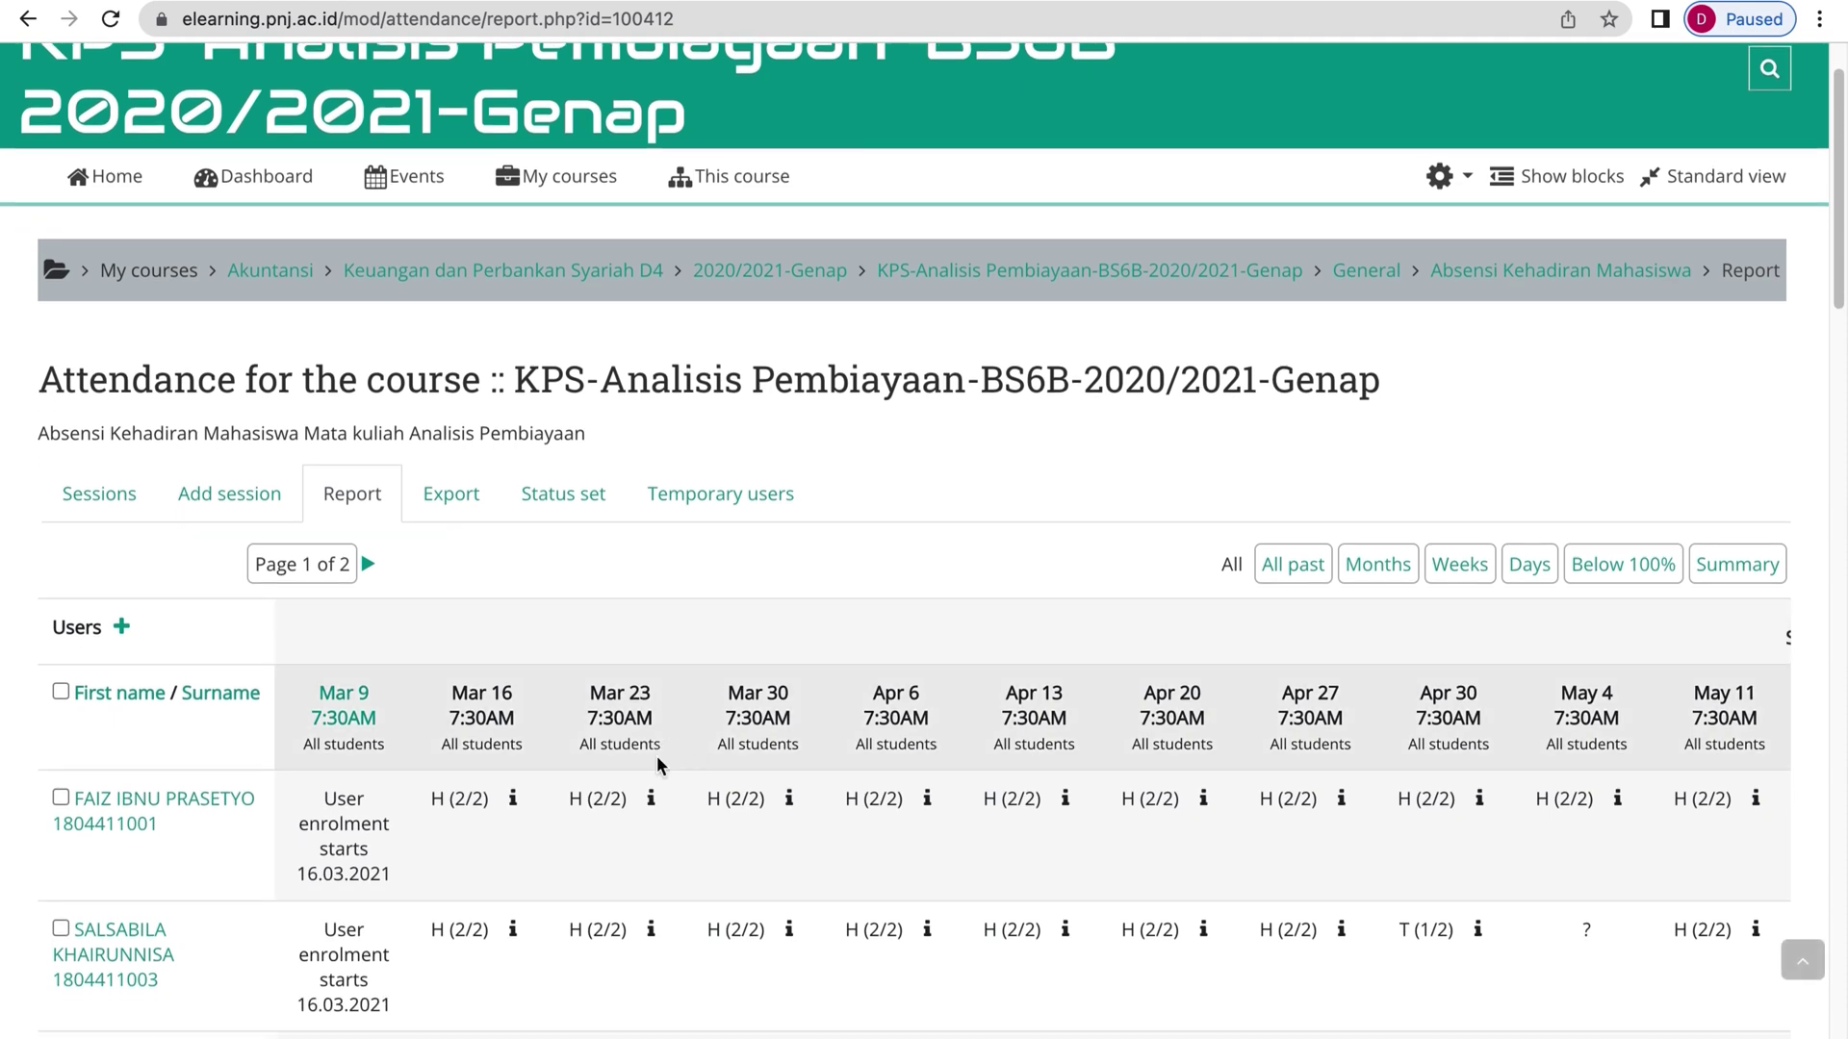
Review the attendance report down to the Summary row and across to each student's session, points and percentage columns.
scroll(685, 772, down, 4)
scroll(685, 774, down, 20)
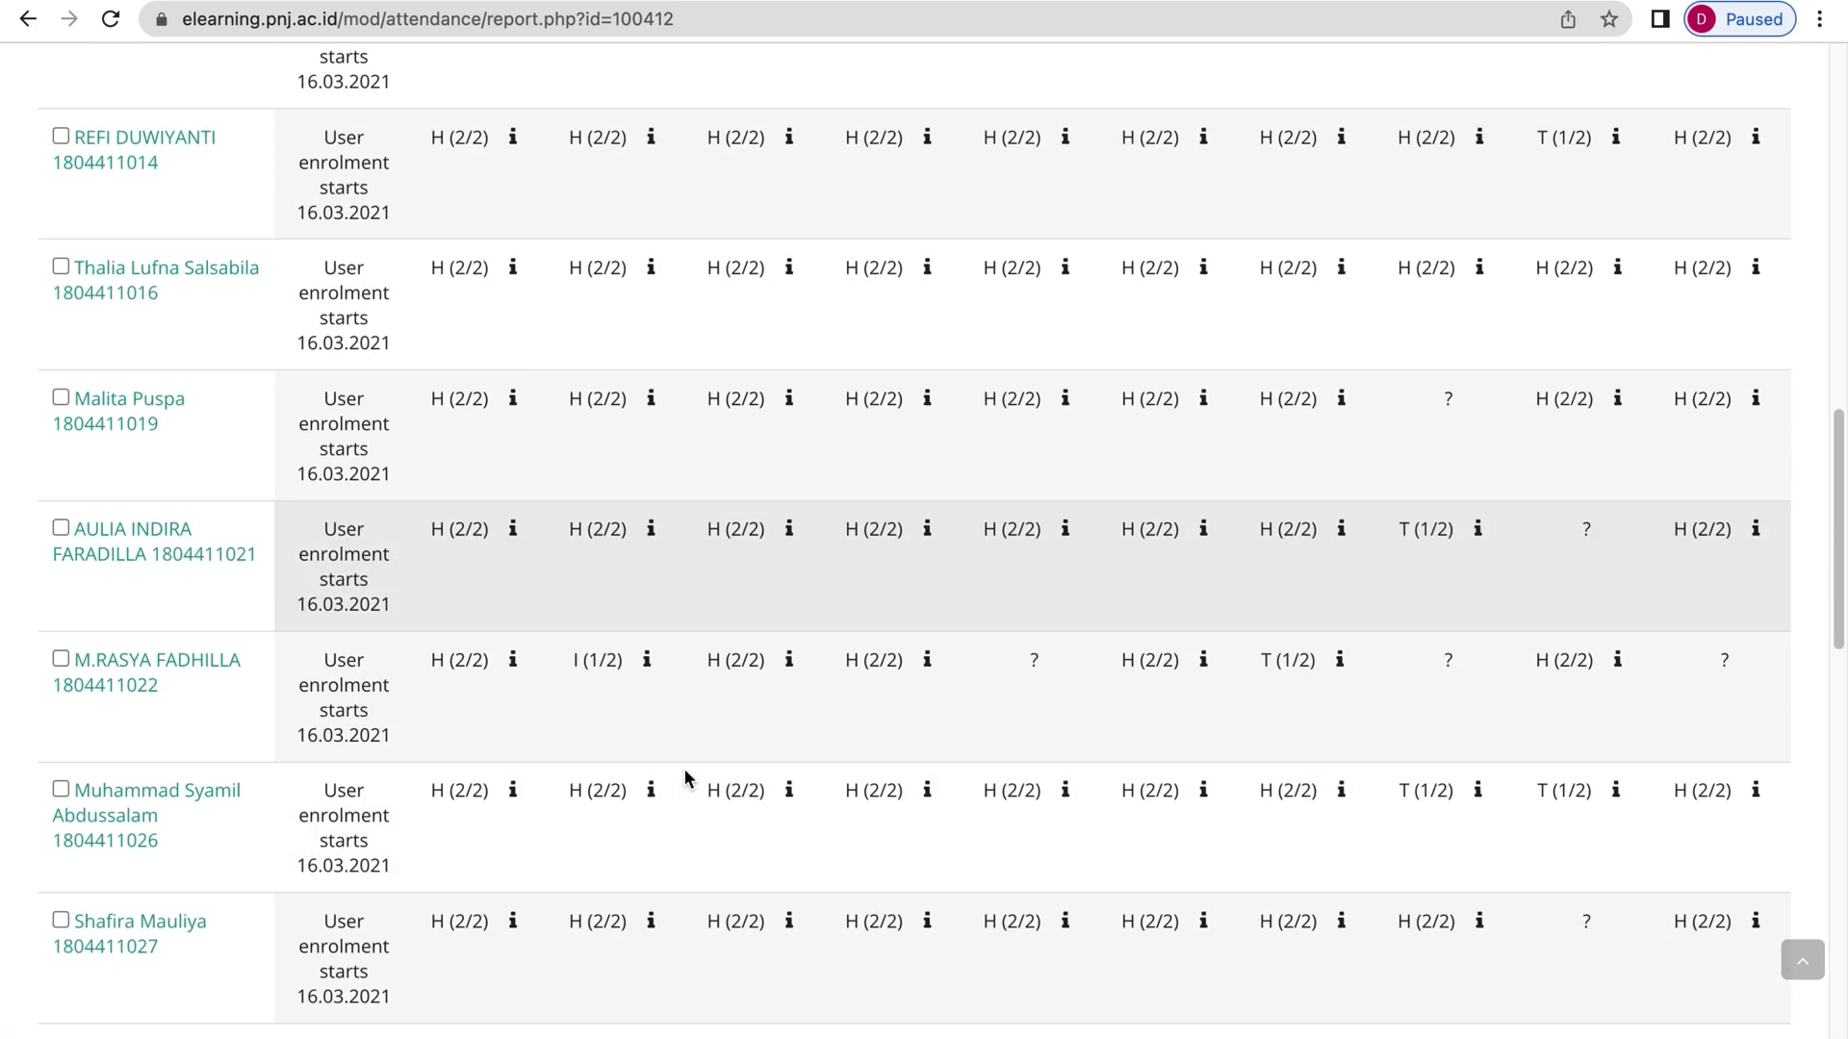
scroll(683, 785, down, 10)
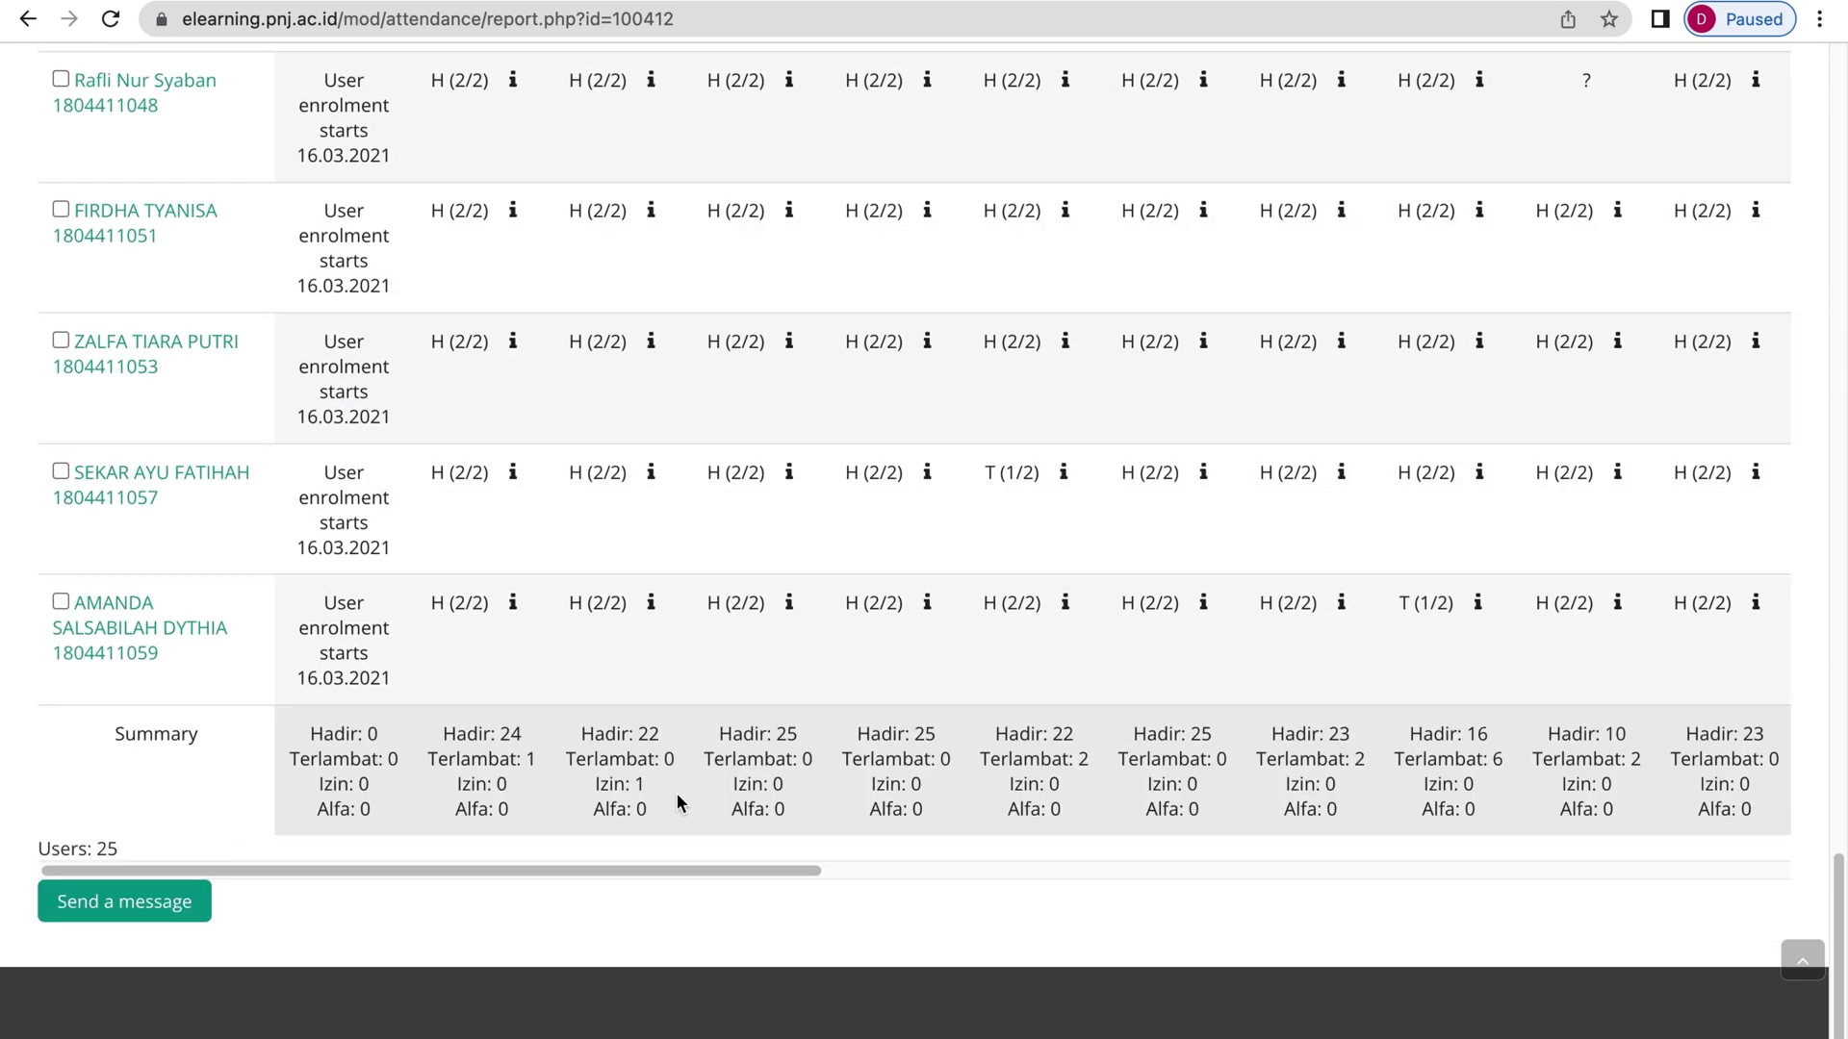
drag(638, 872, 1637, 829)
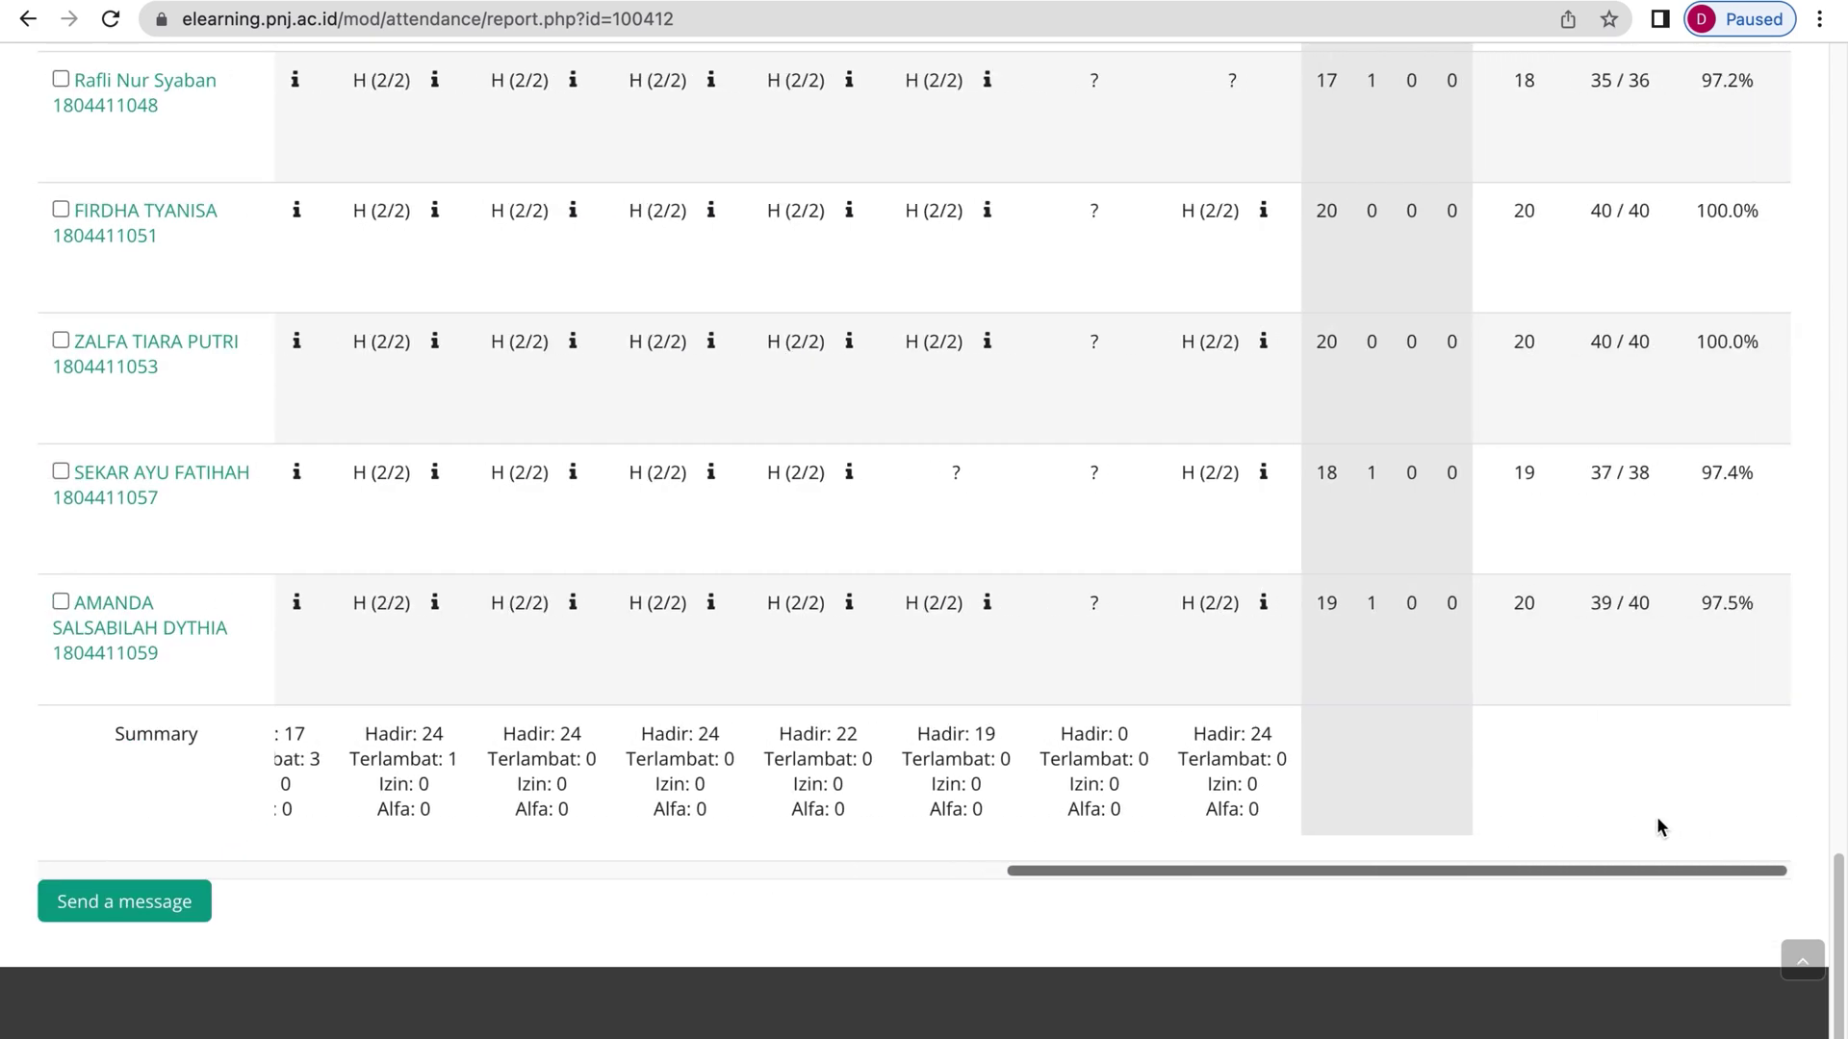
scroll(1620, 784, up, 20)
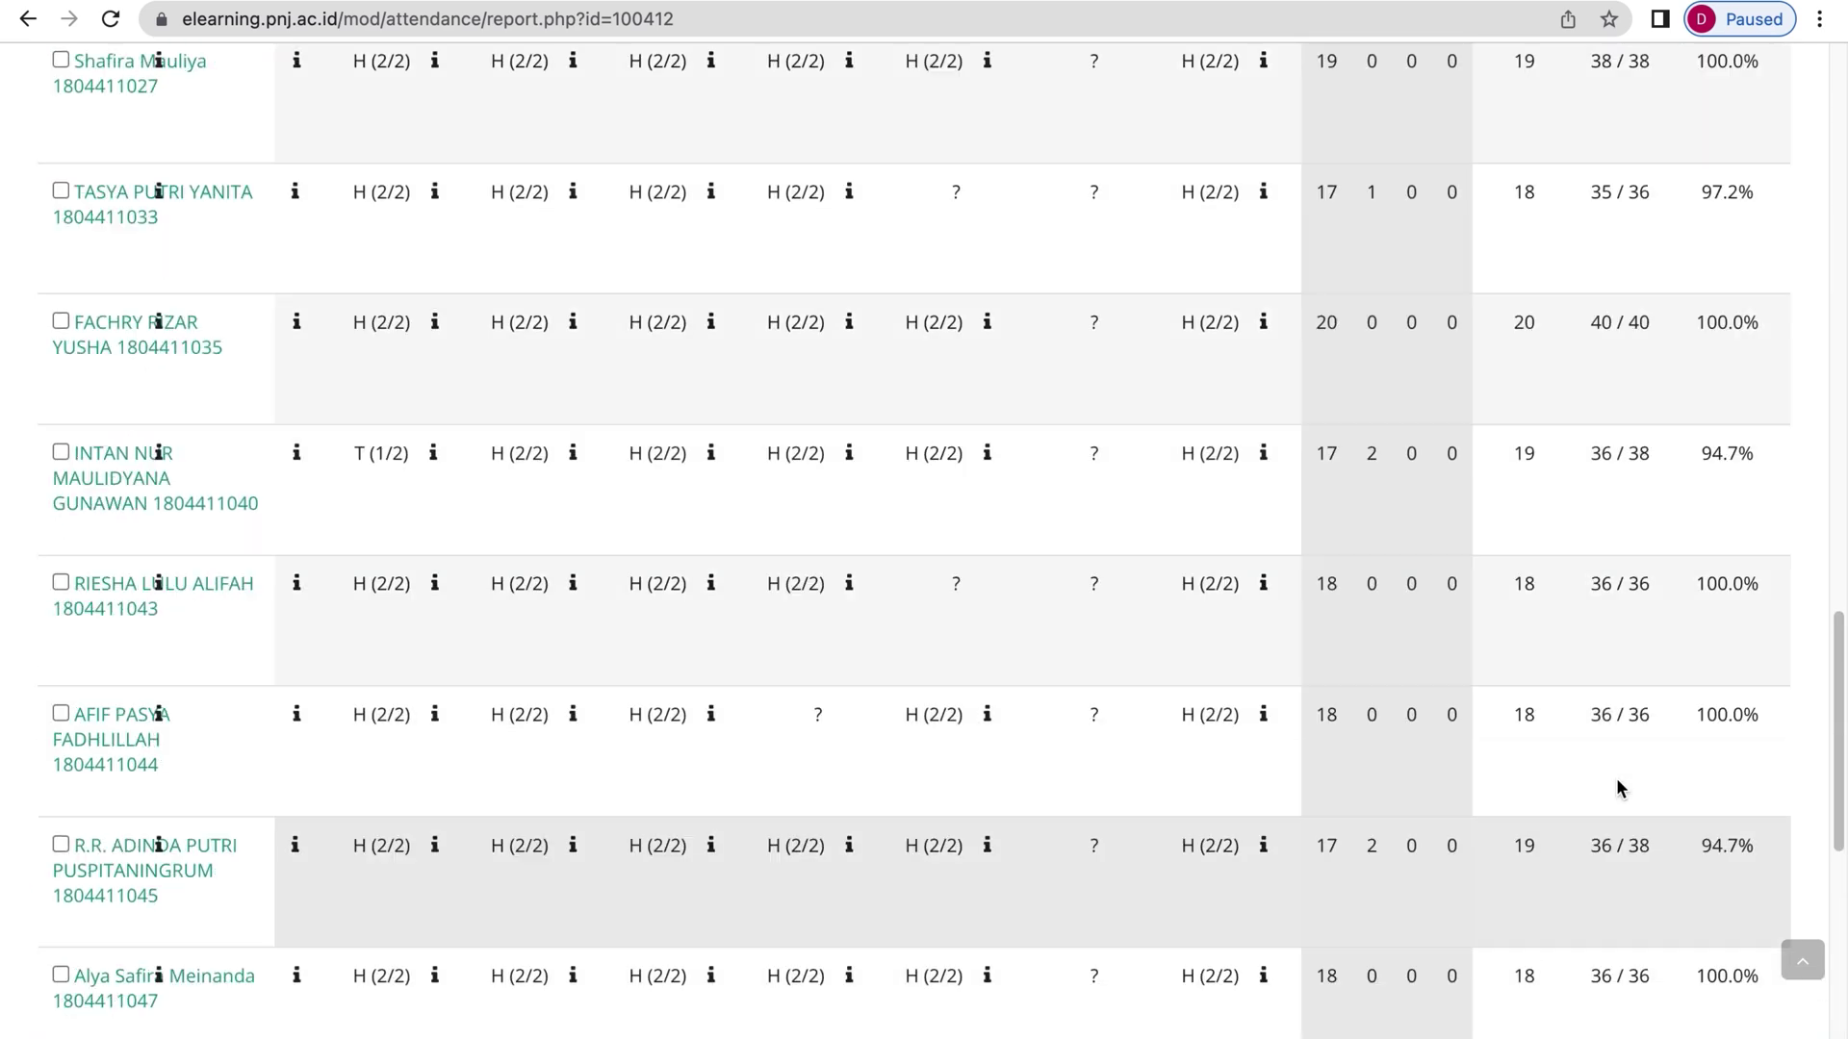
scroll(1617, 789, up, 2)
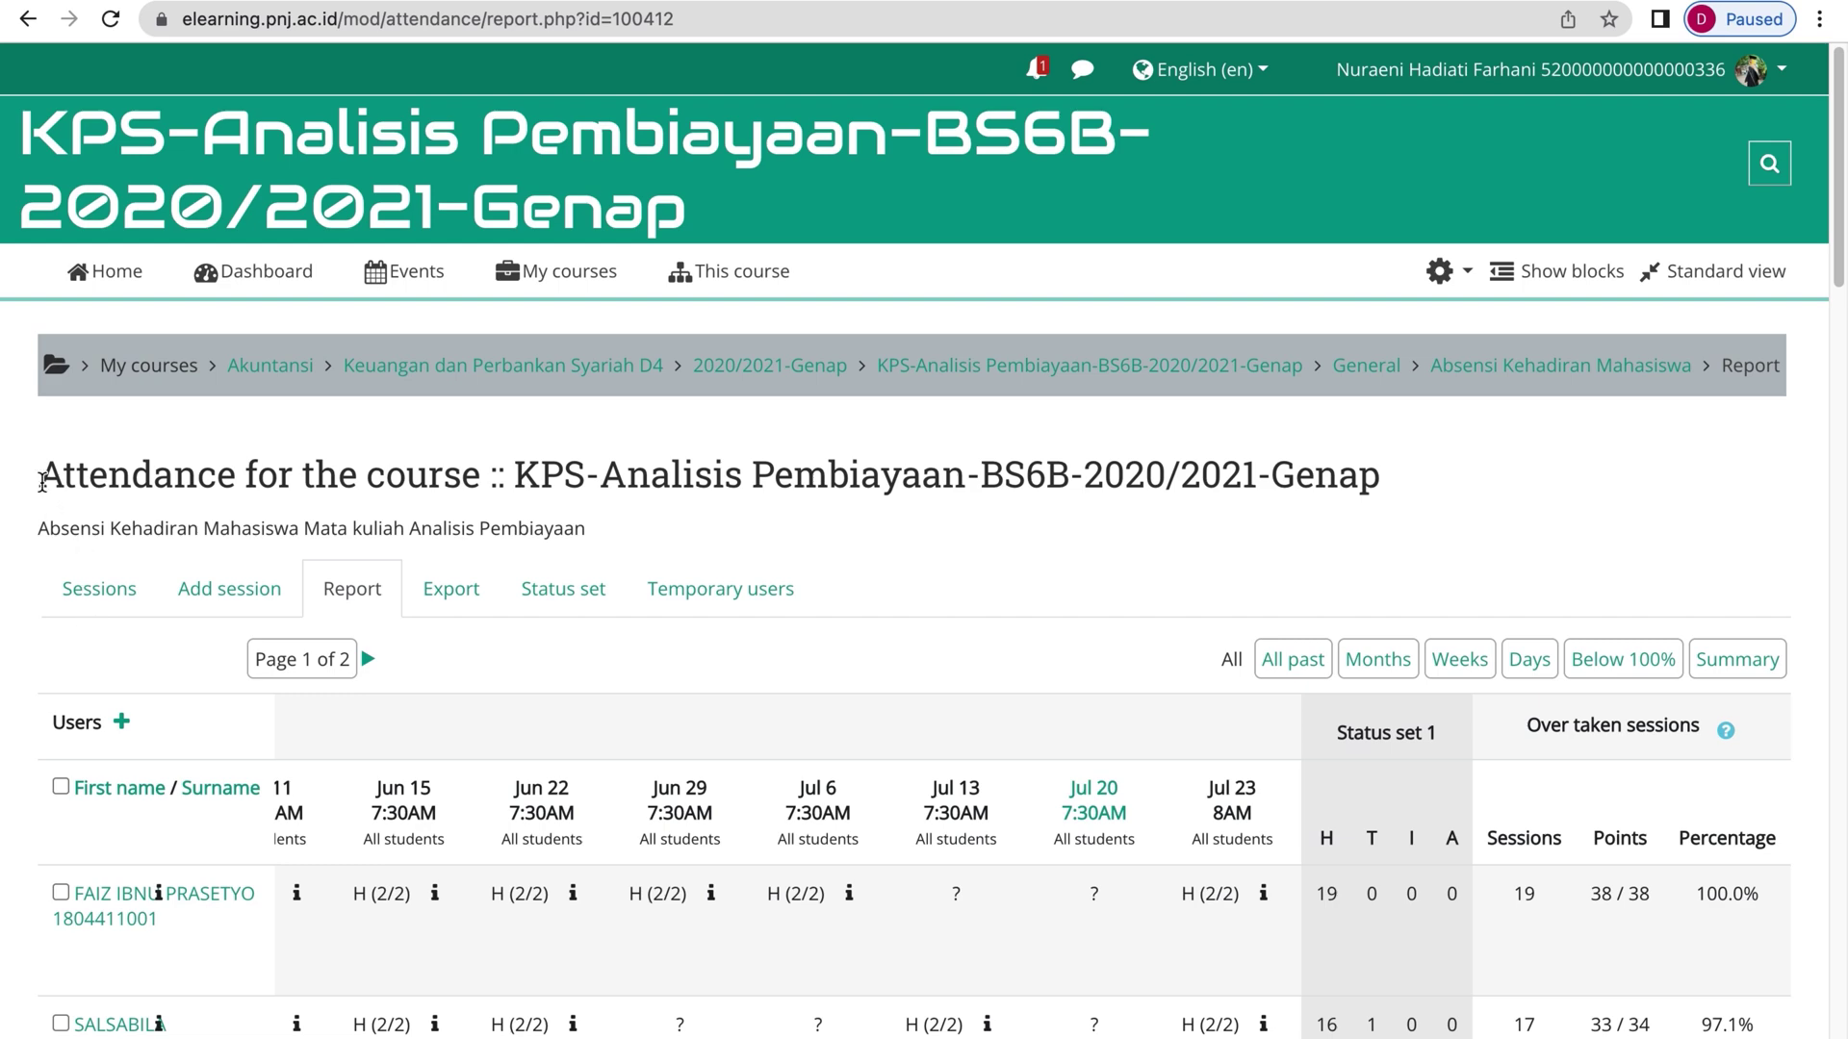
Select the attendance report from its title through the Summary row and set up printing to PDF with Selection only enabled.
drag(42, 481, 1671, 412)
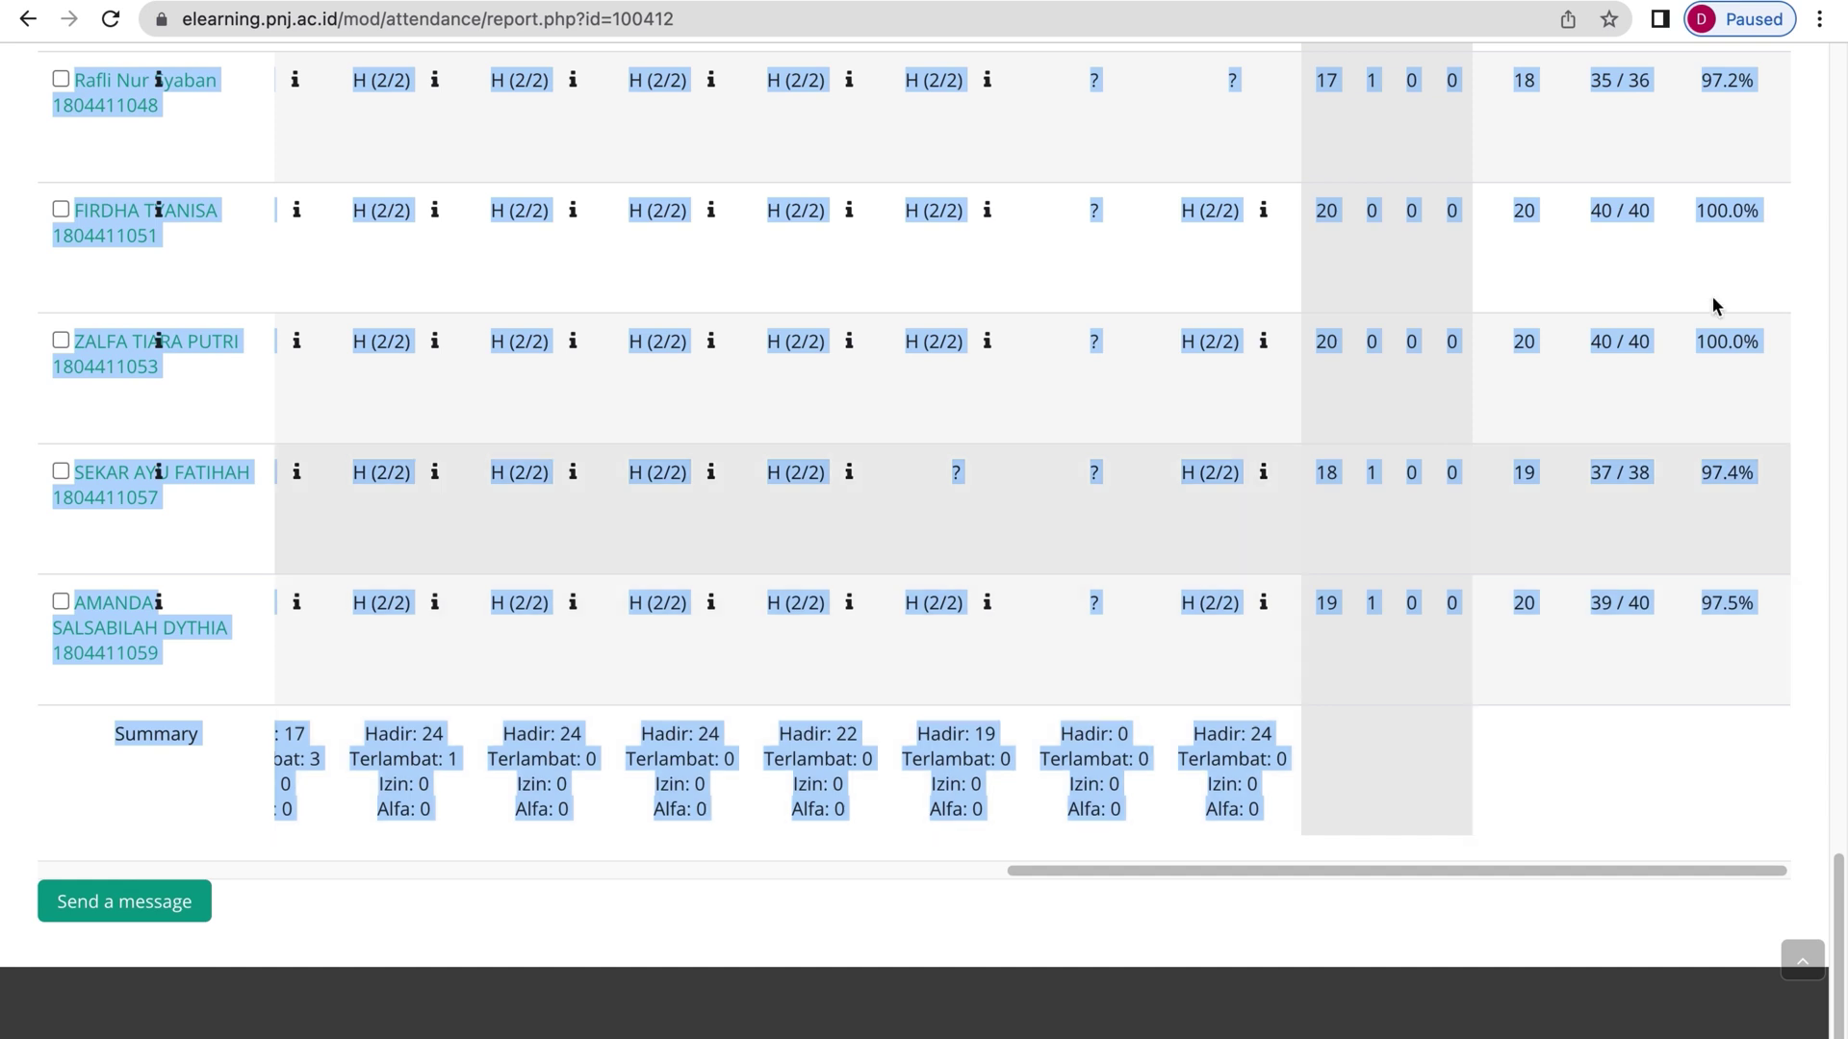
click(1820, 21)
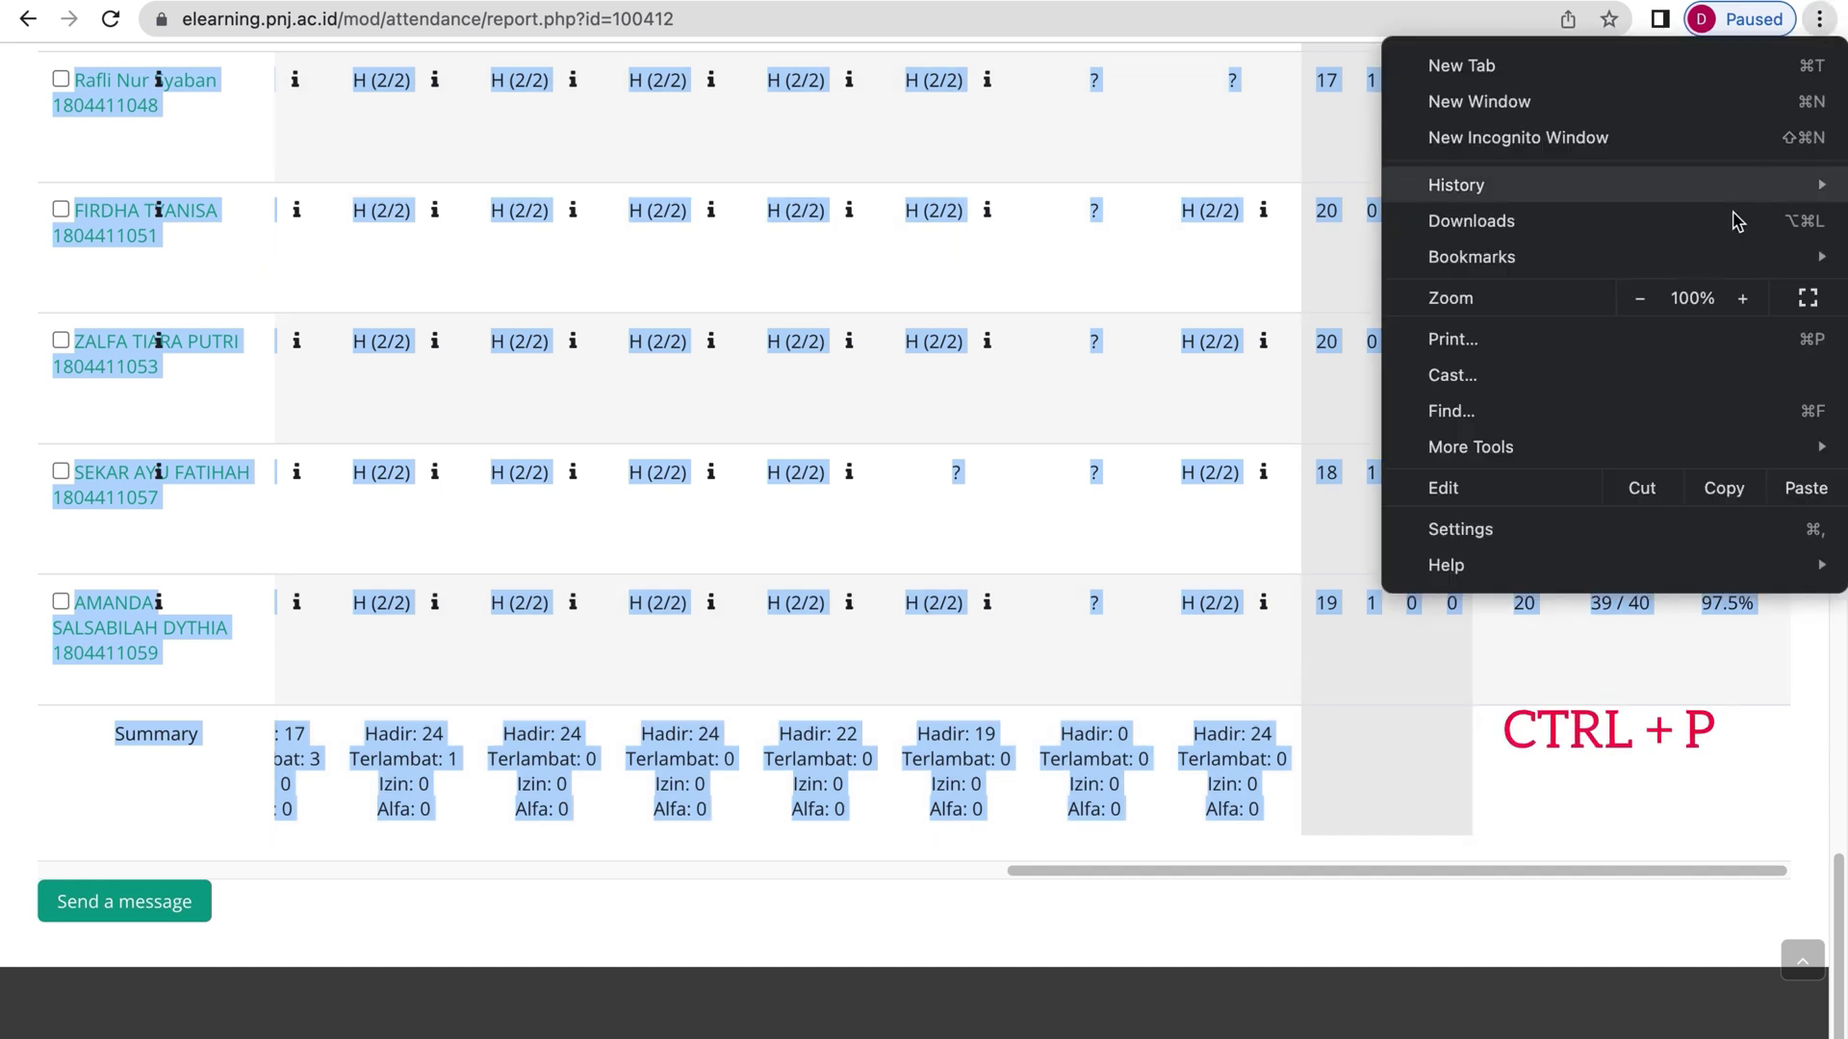
click(1605, 352)
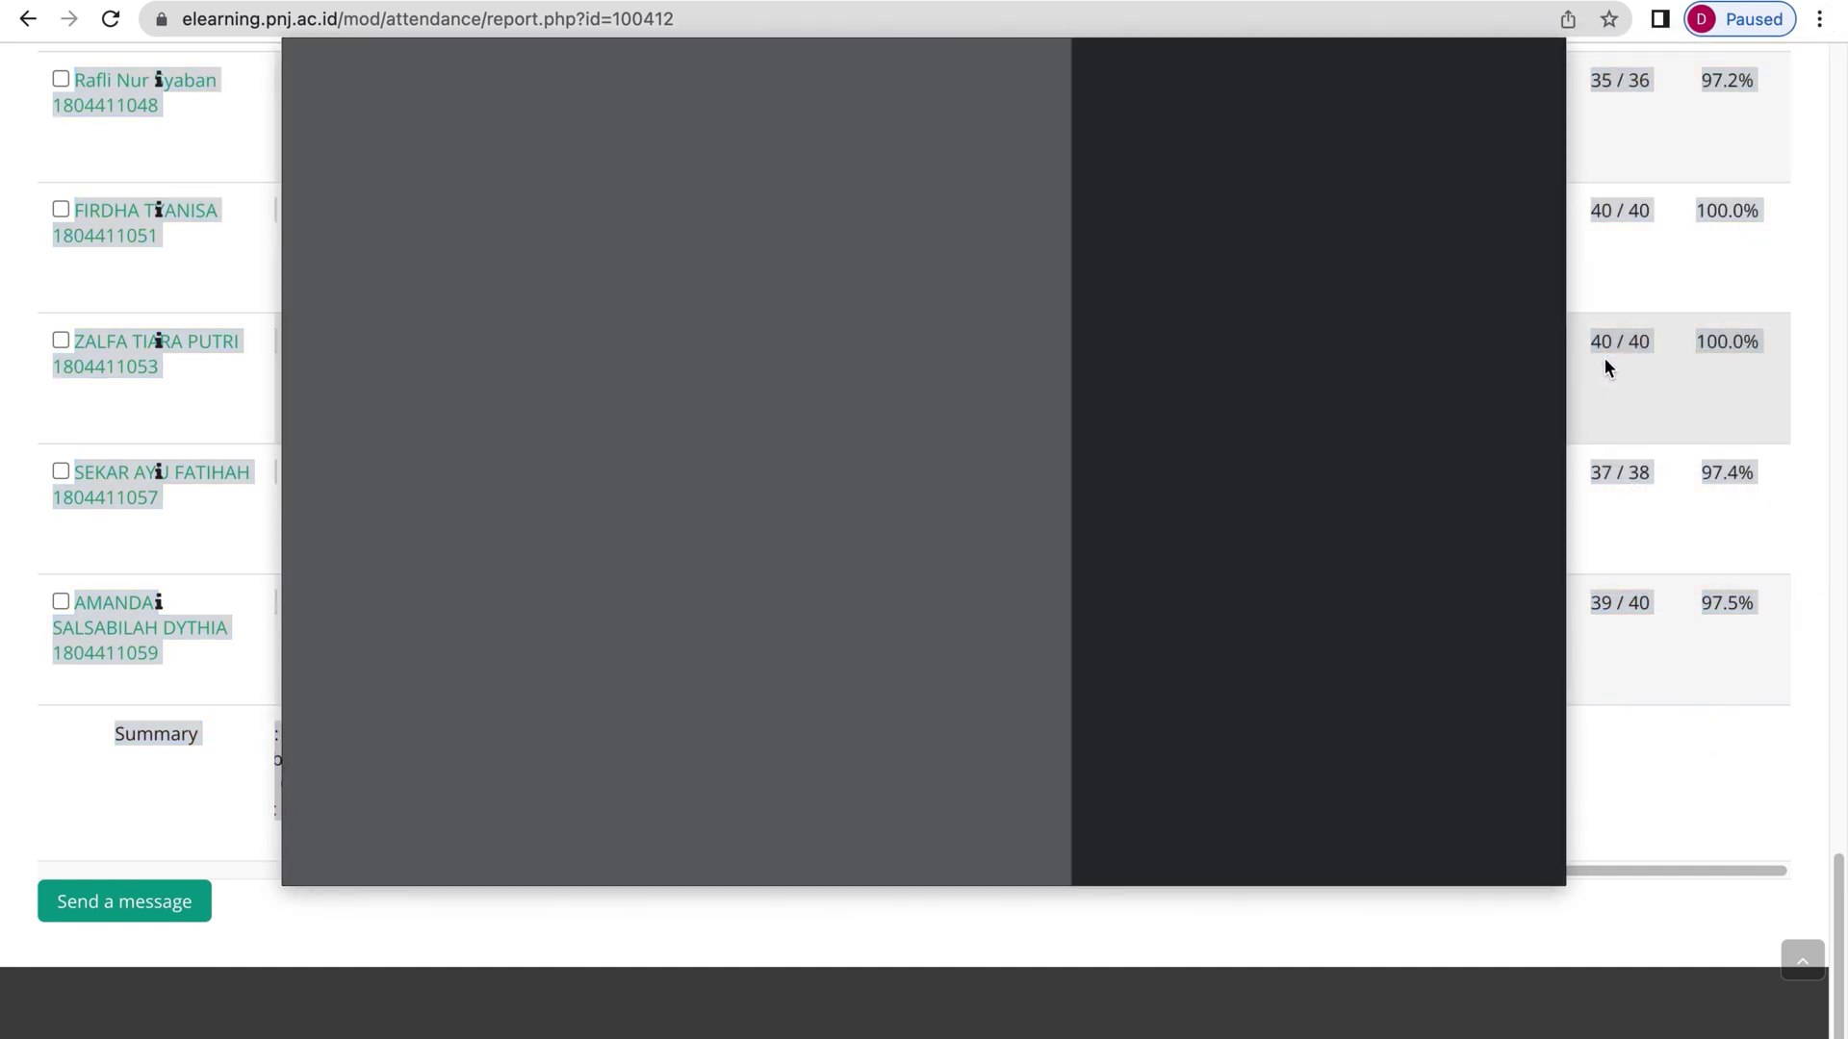
click(1512, 379)
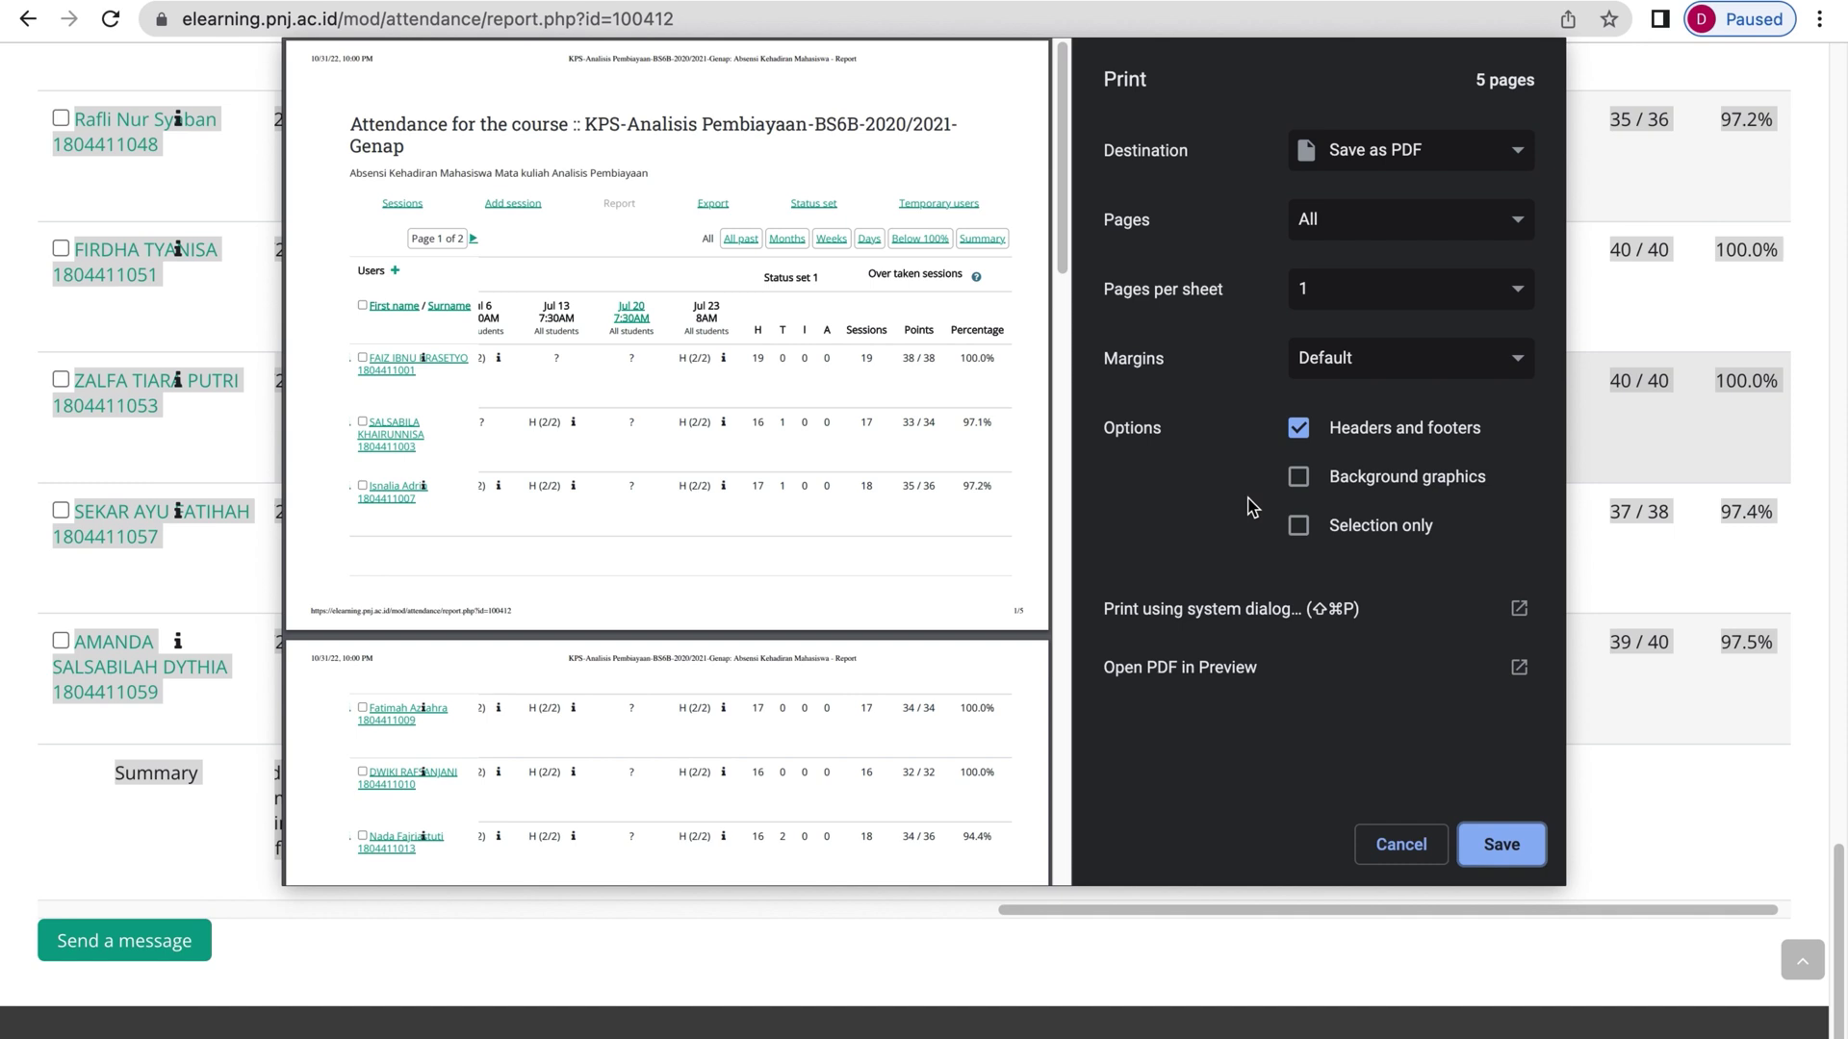
click(1462, 164)
click(1462, 159)
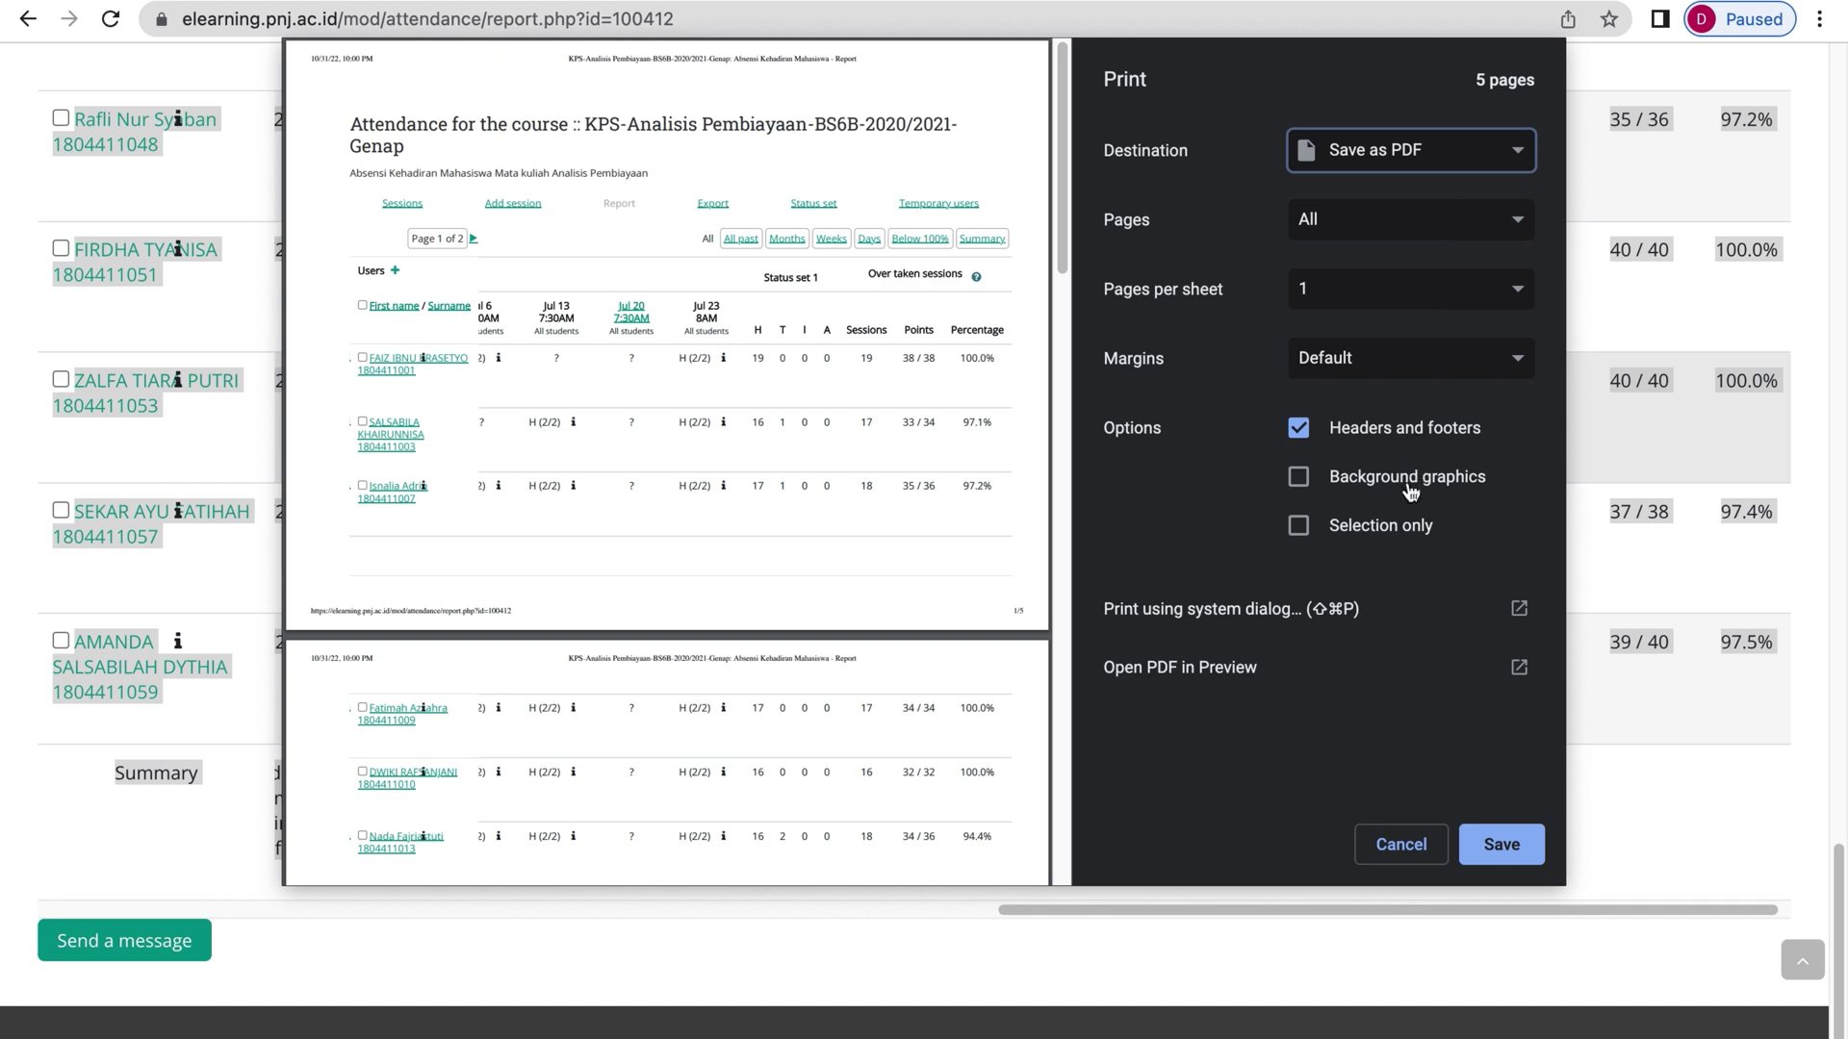
click(1299, 527)
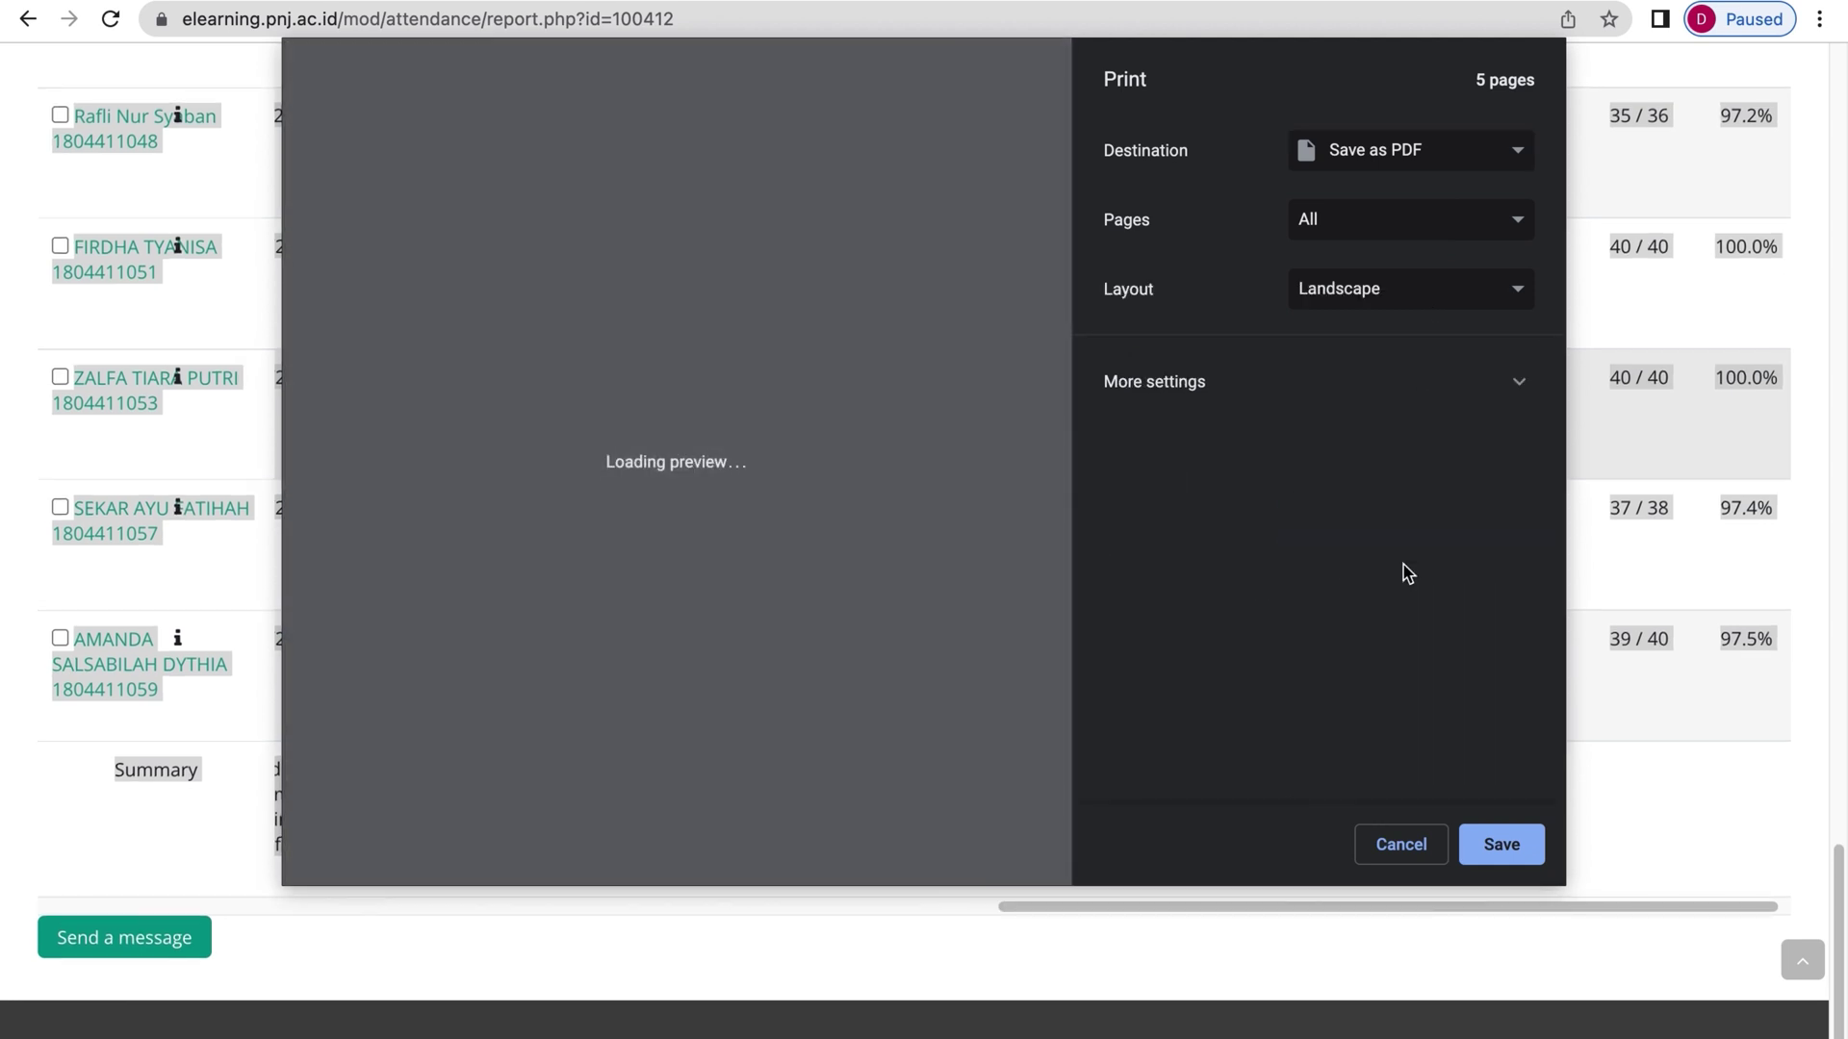
Set the print paper size to A1 and save the selected attendance report as a PDF.
click(1521, 387)
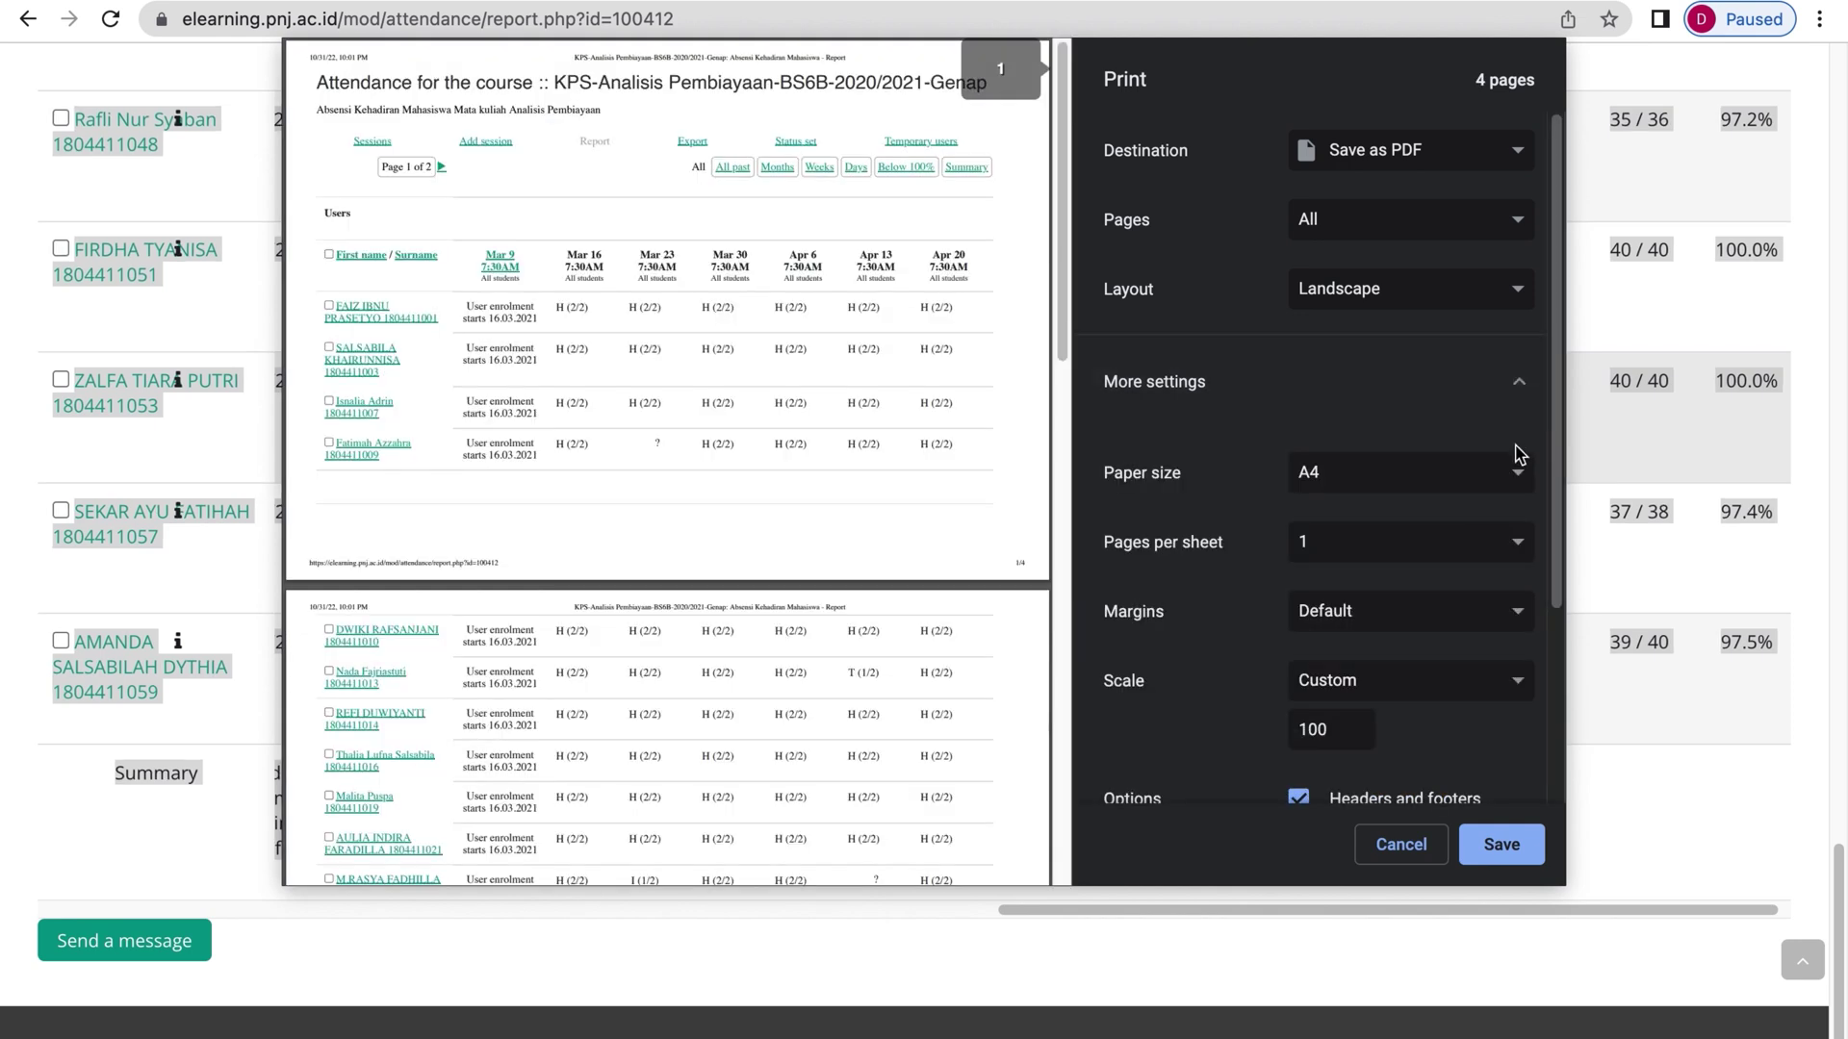
click(1504, 476)
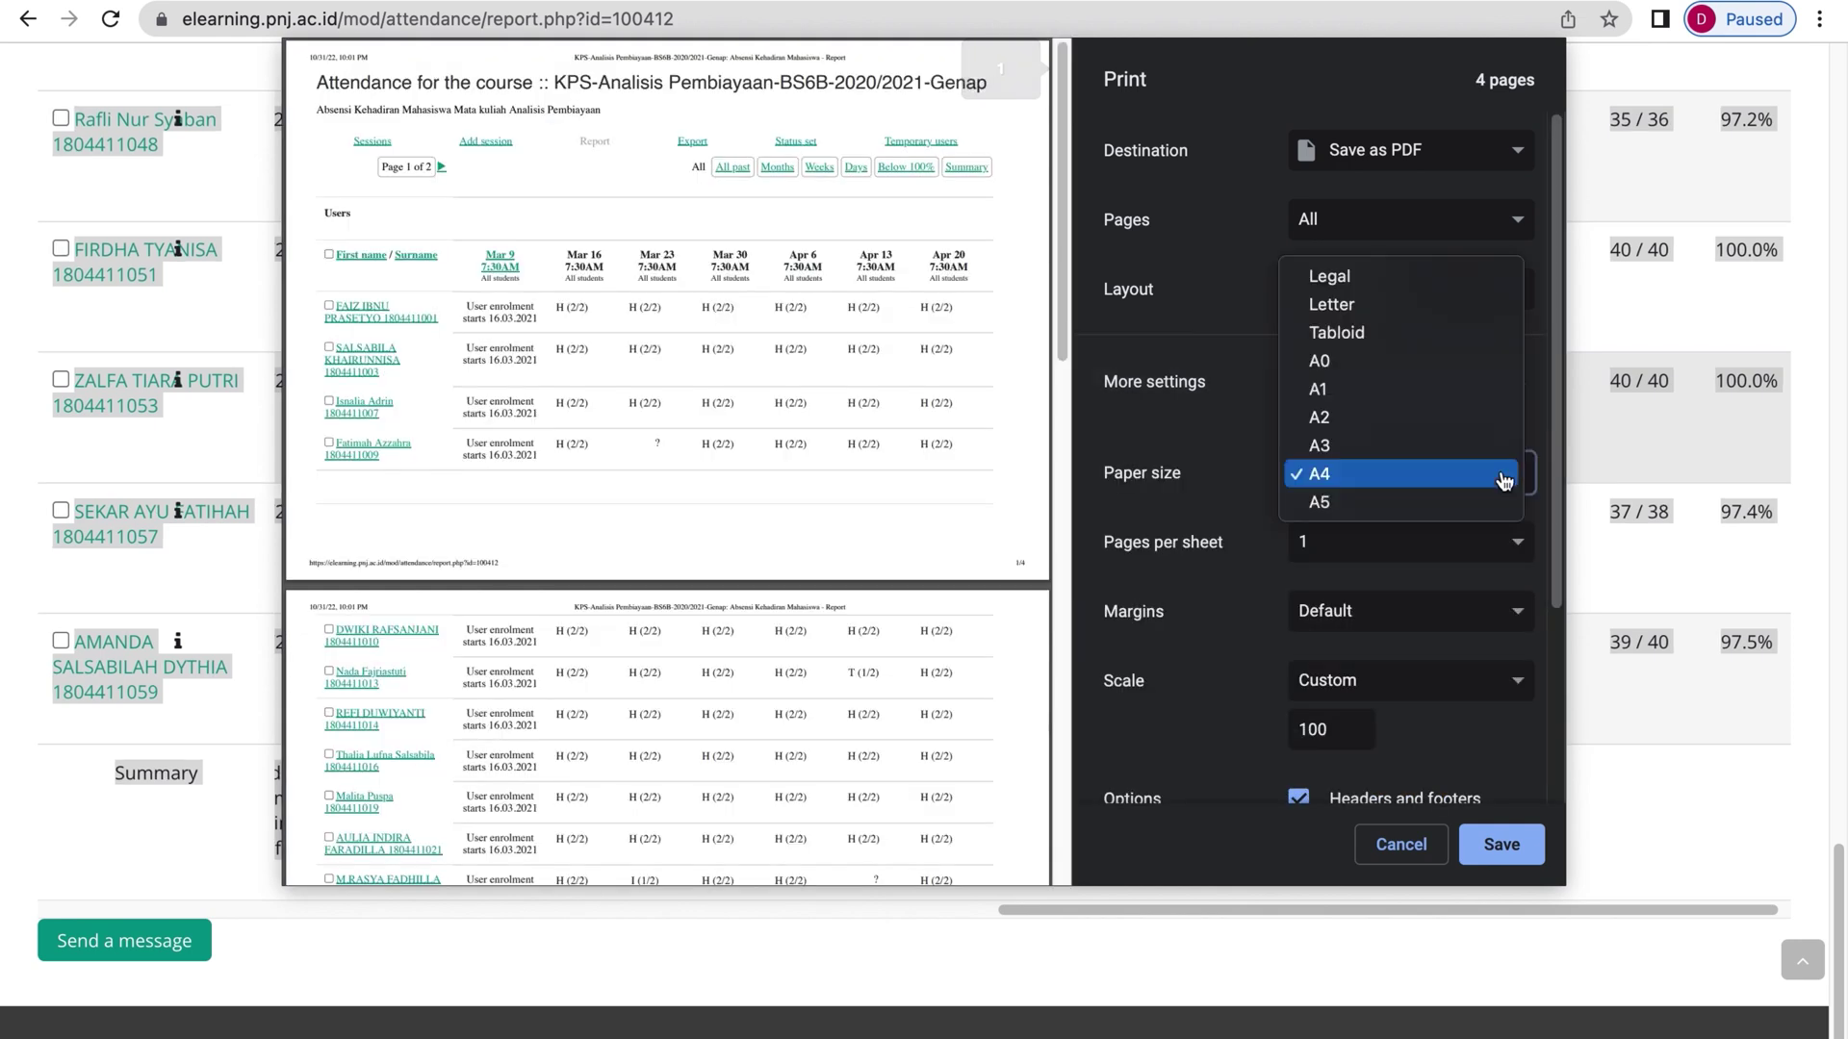
click(1466, 398)
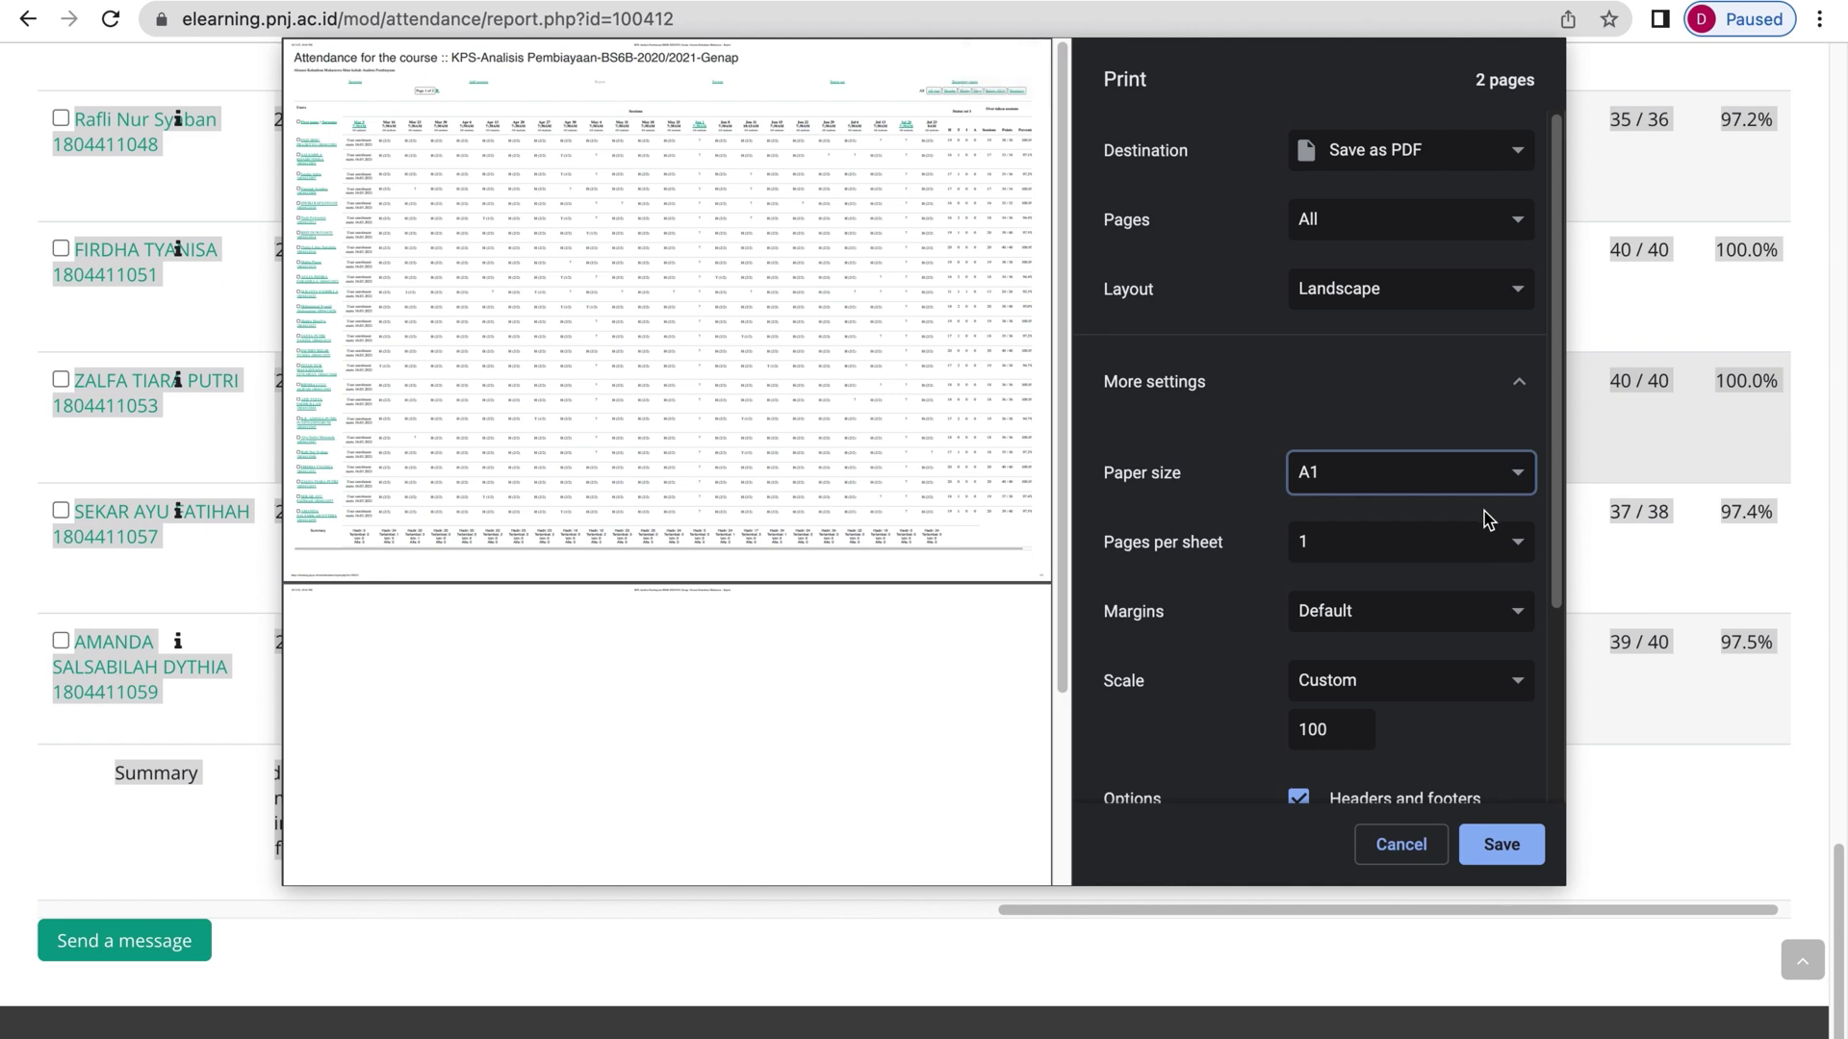
scroll(1487, 520, down, 3)
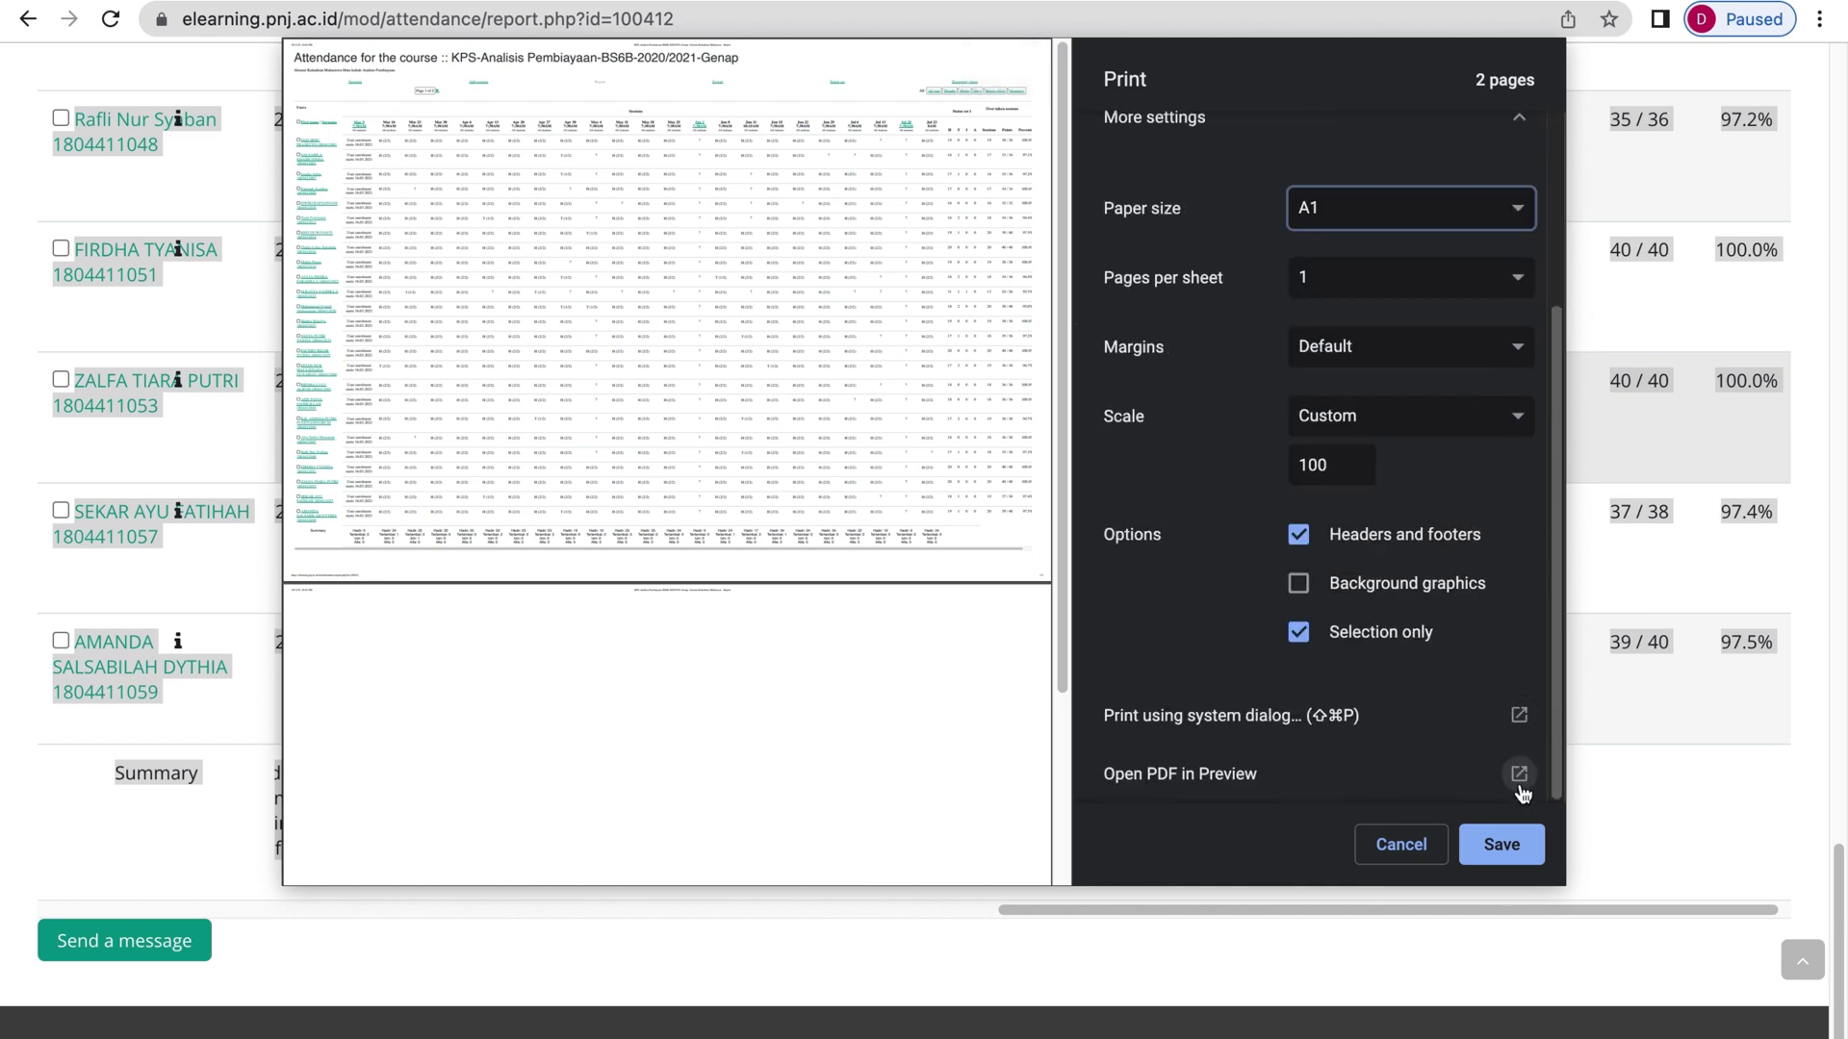
click(1510, 845)
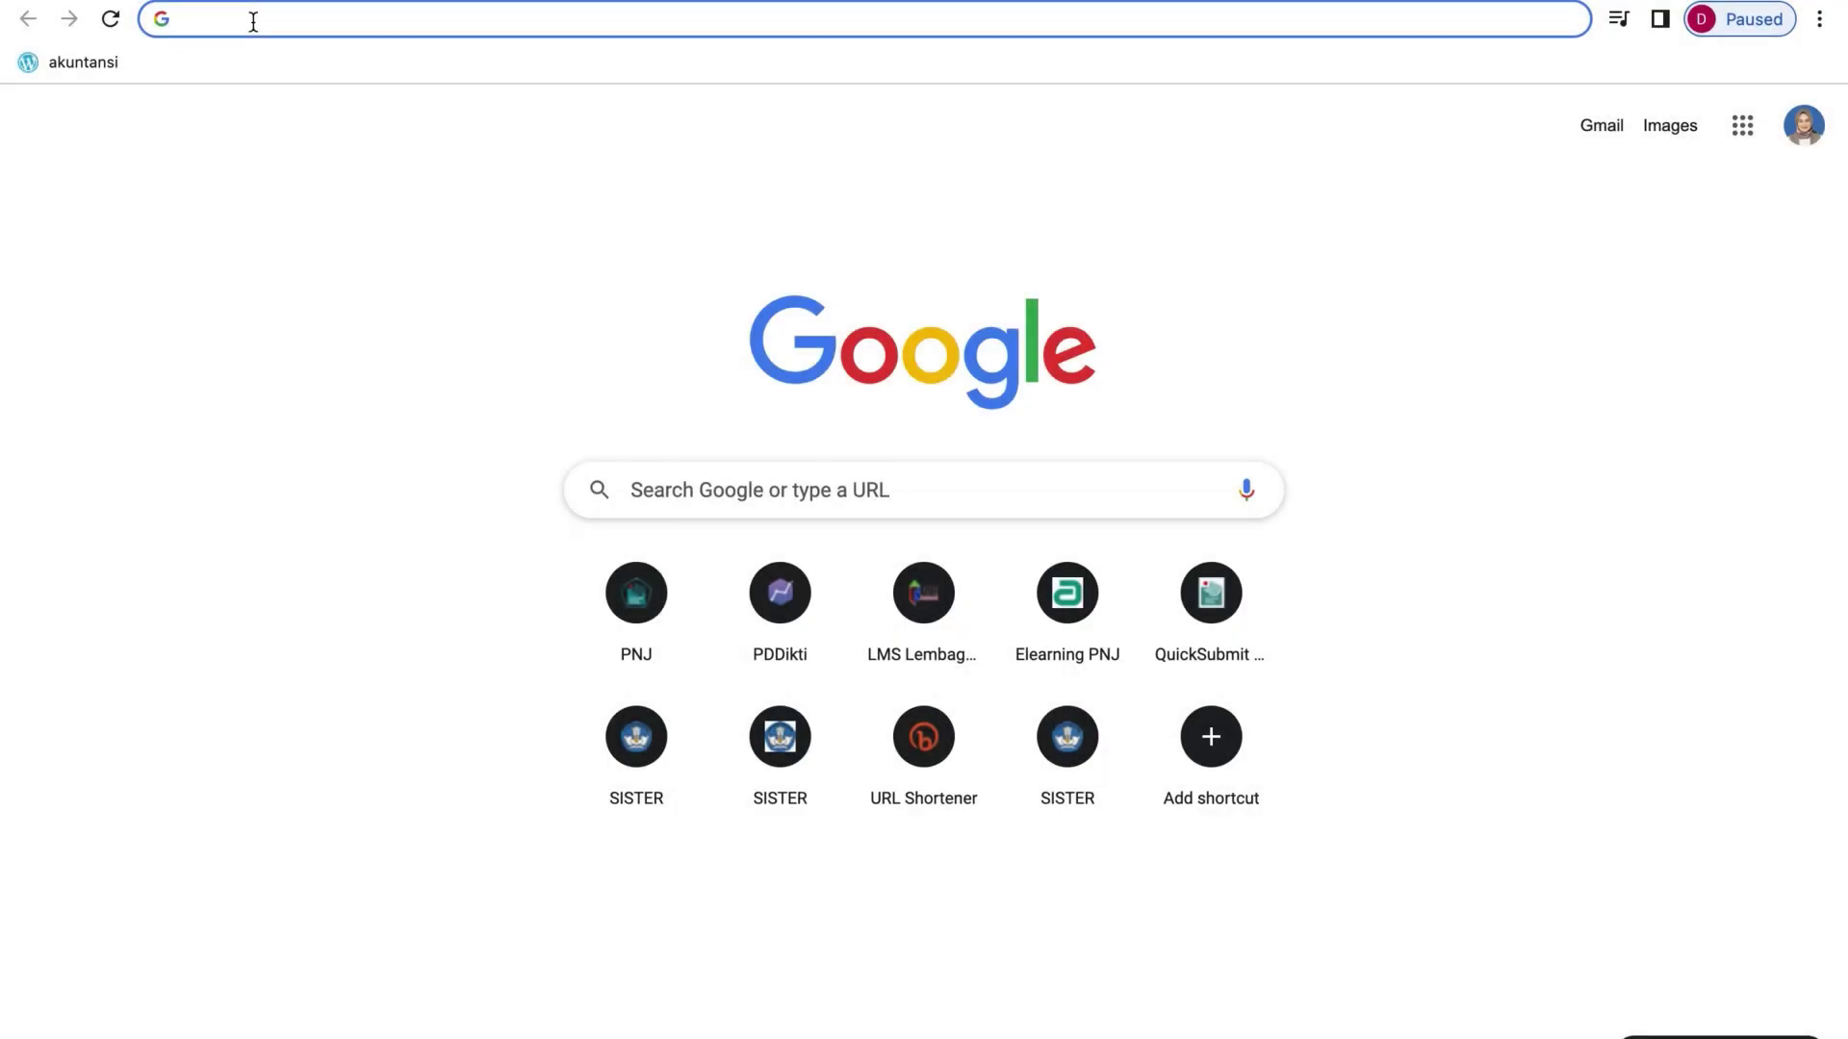
Log in to SISTER at sister.pnj.ac.id with the prefilled account and open the Layanan BKD section.
text(sister.pnj.ac.id)
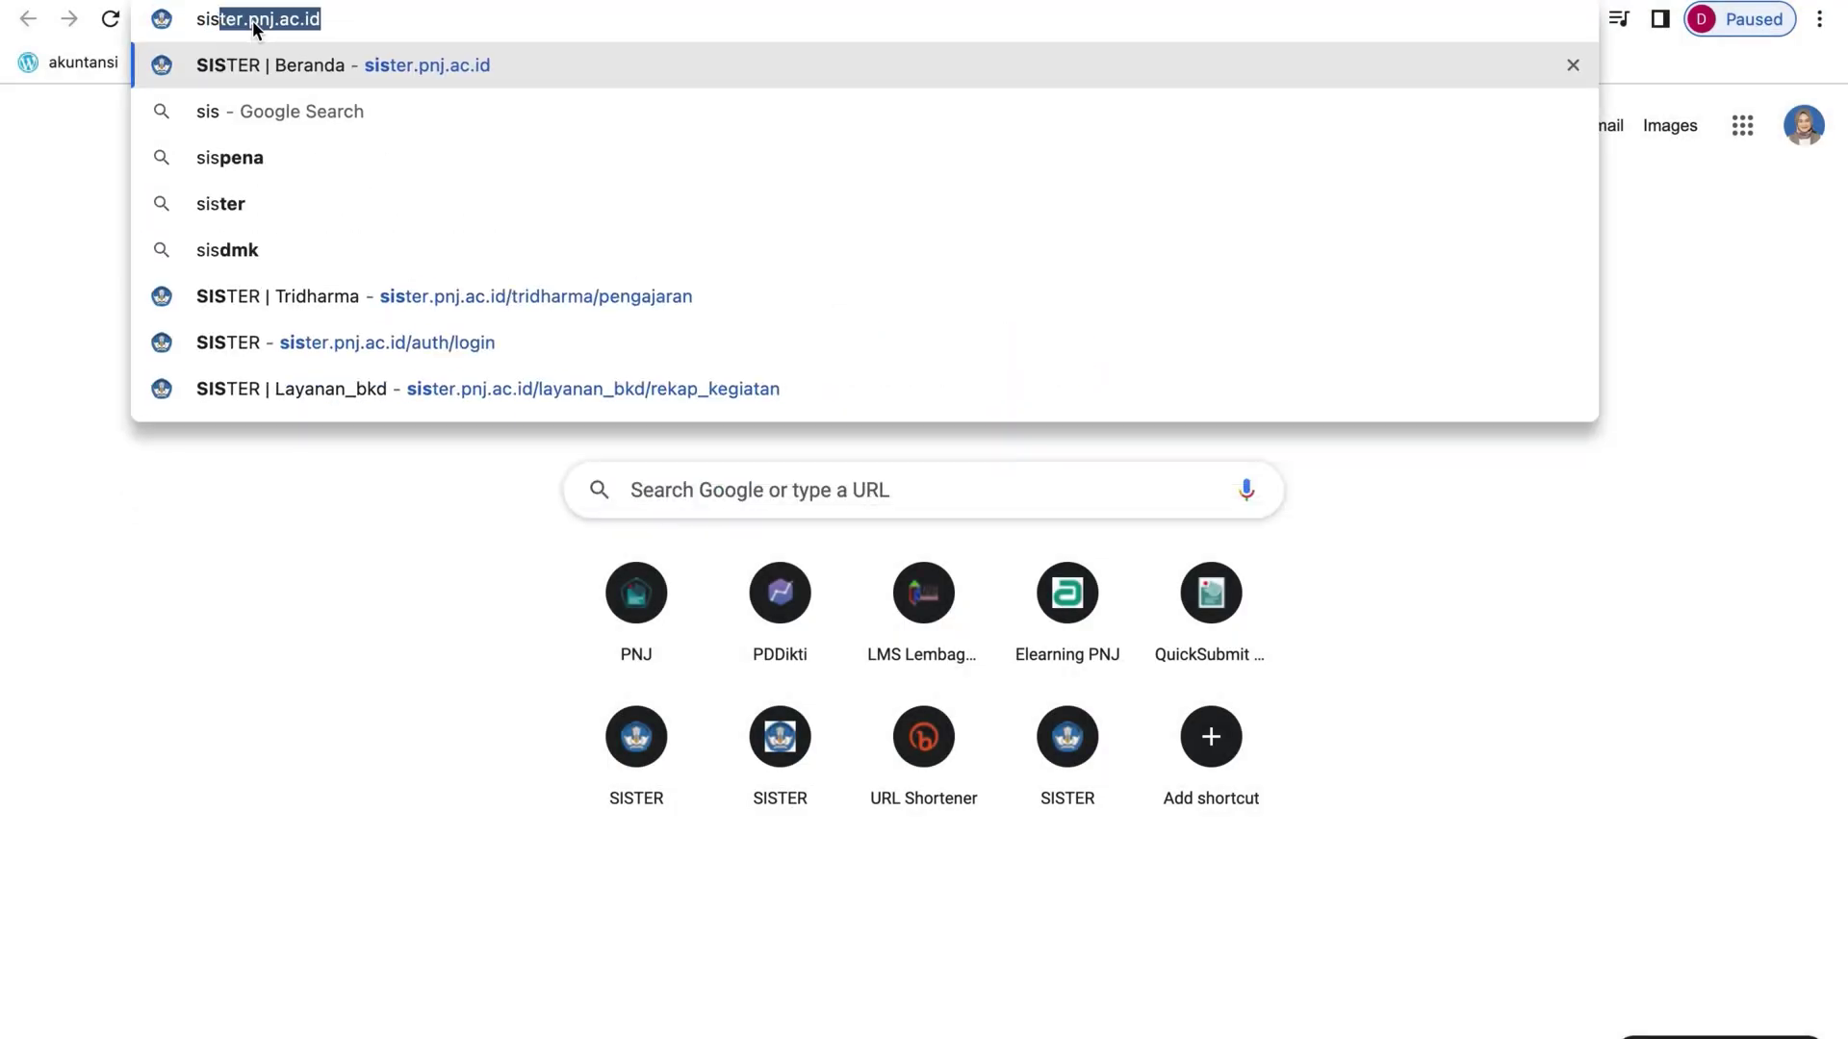
key(Right)
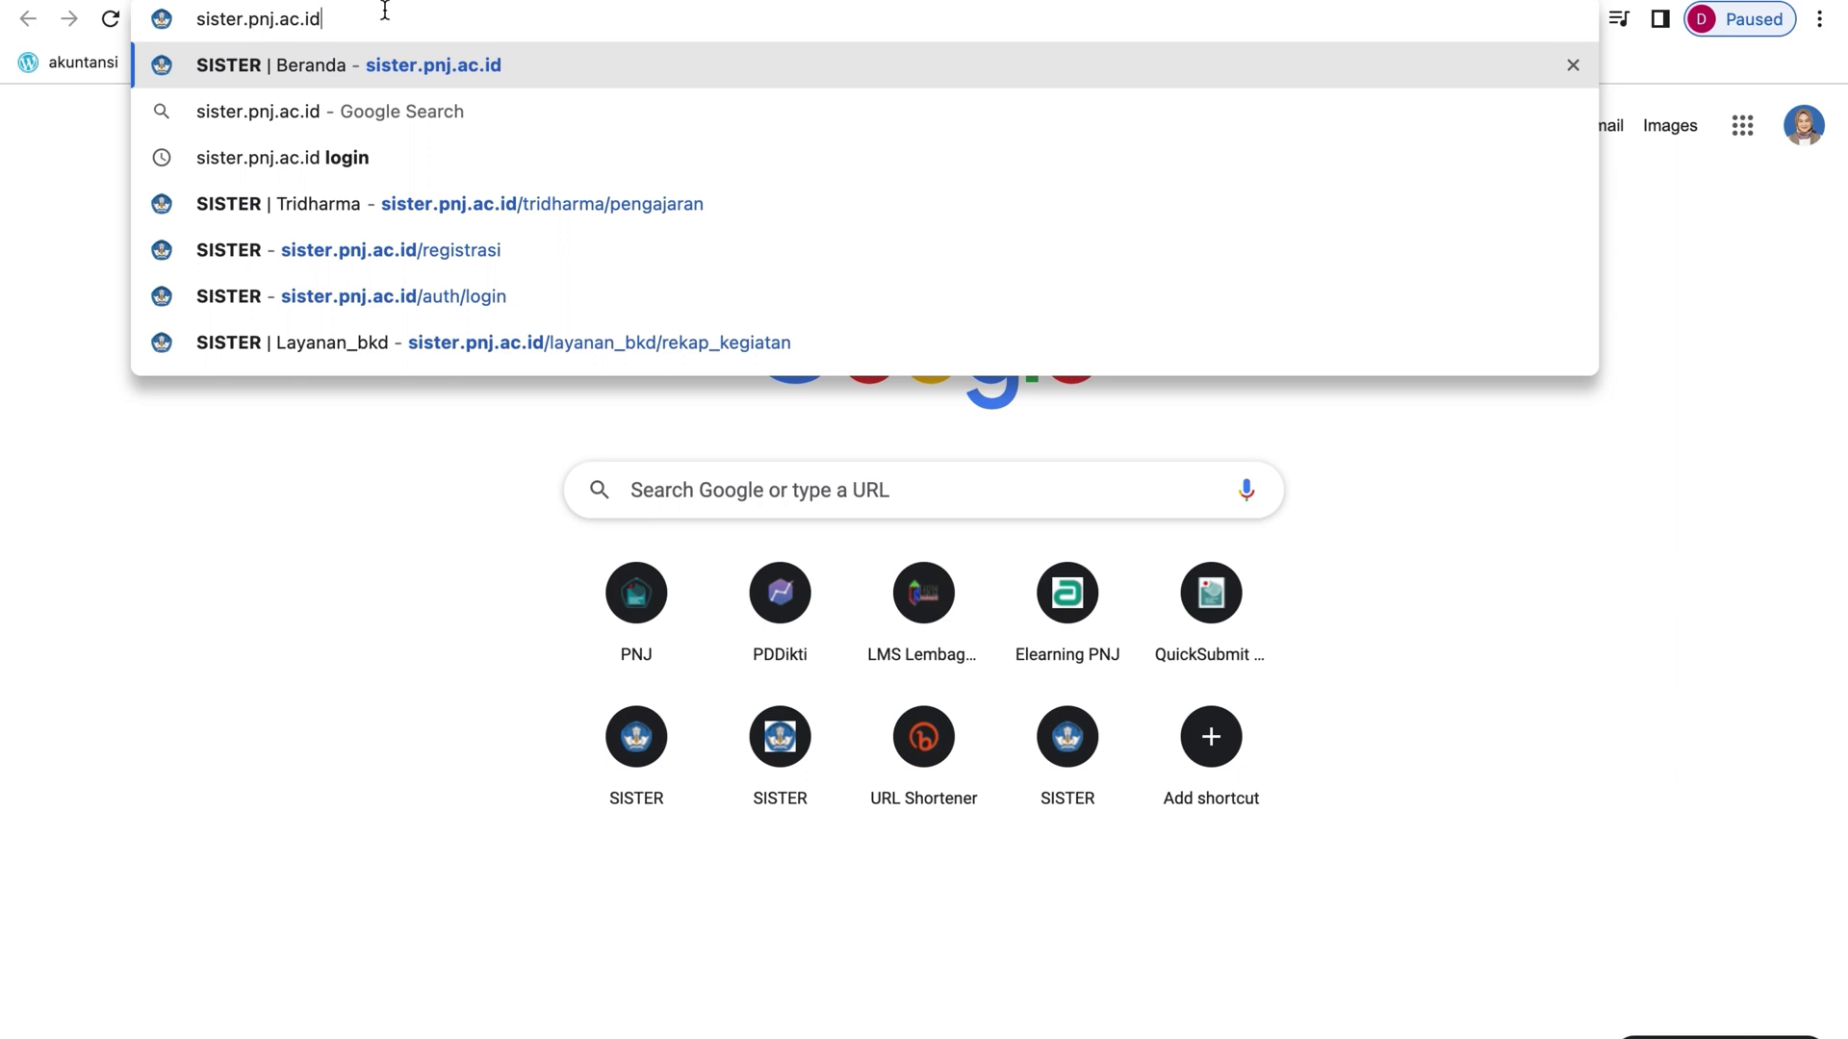
key(Return)
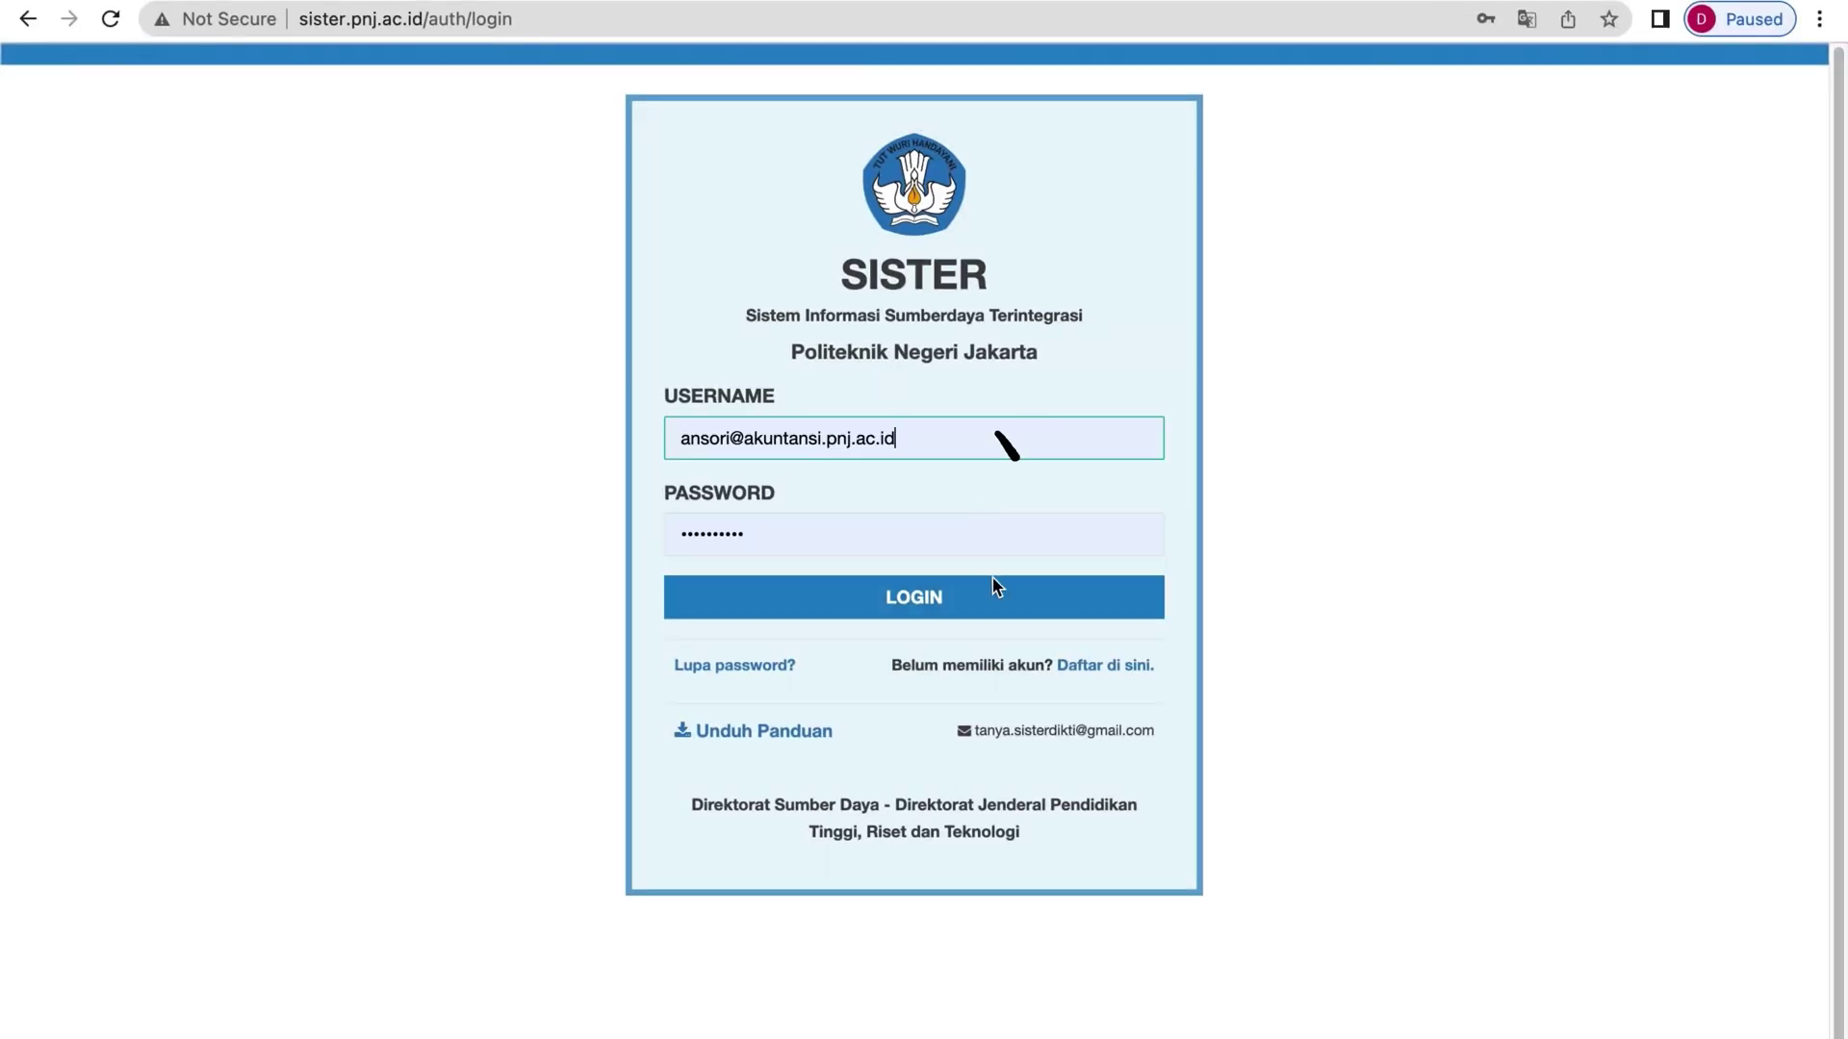
click(990, 606)
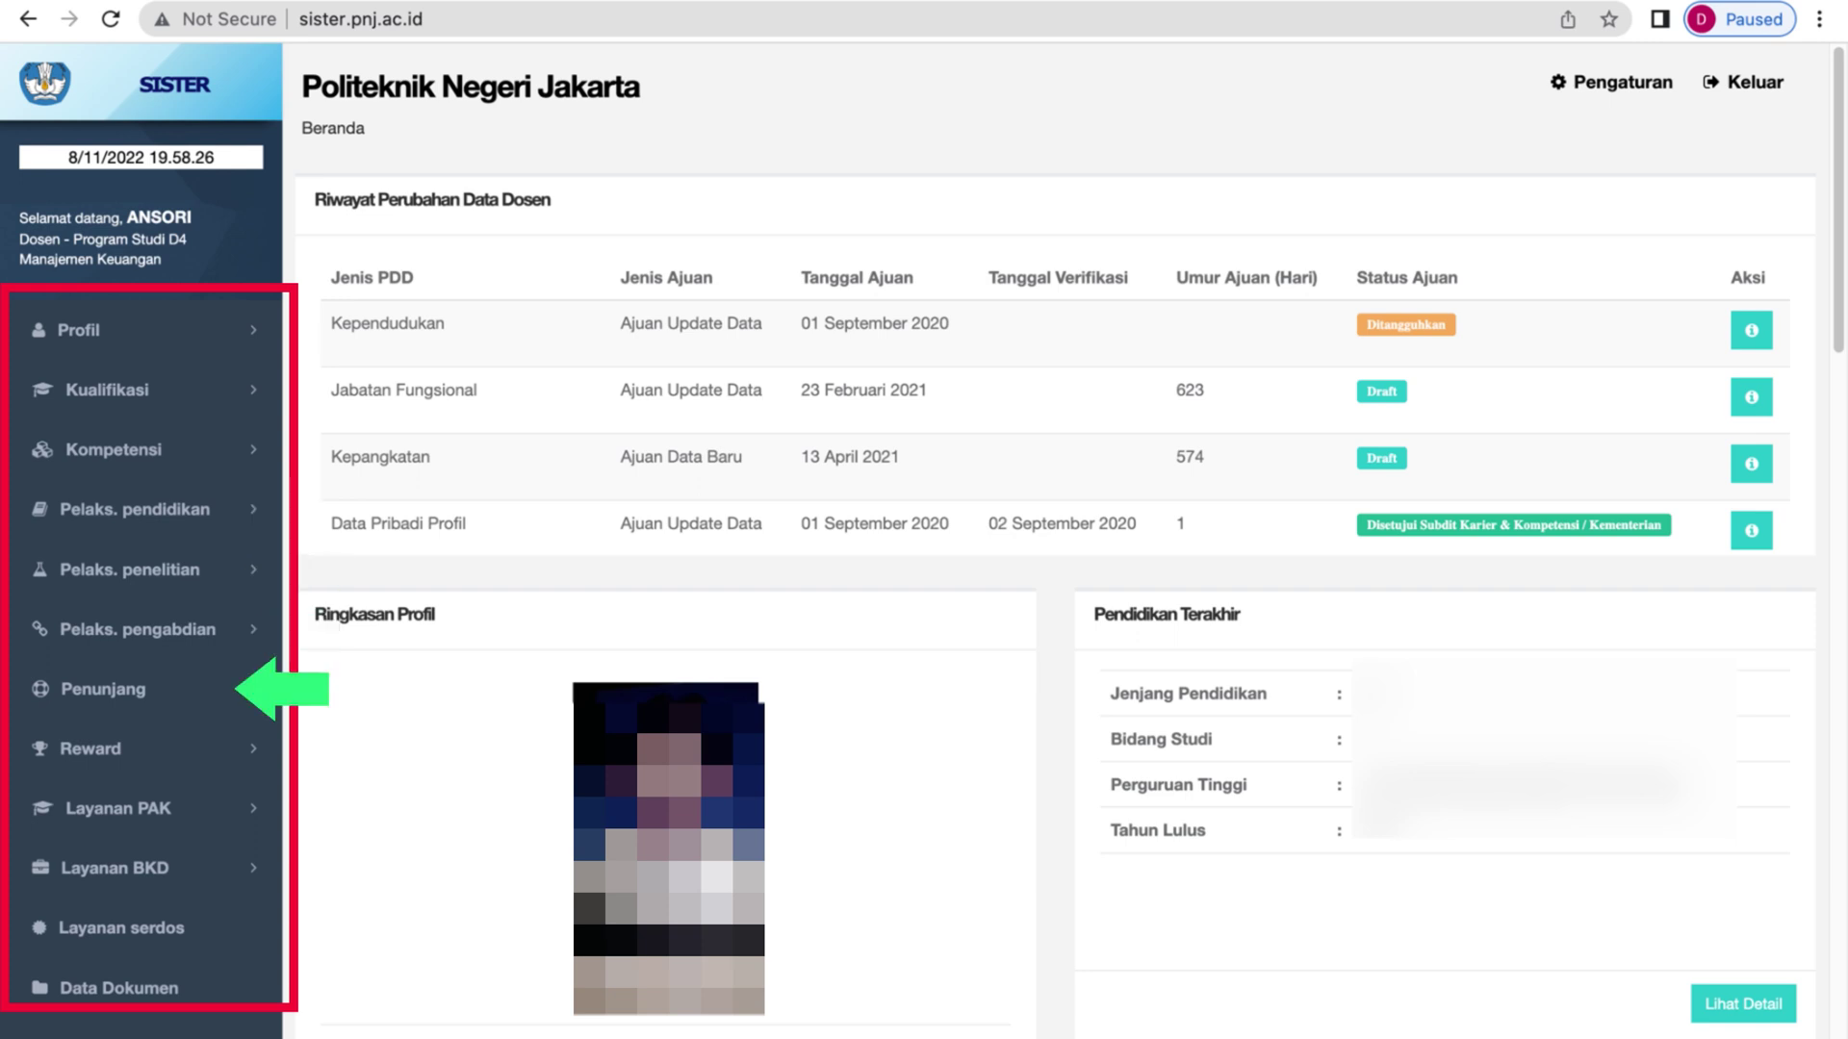
click(116, 868)
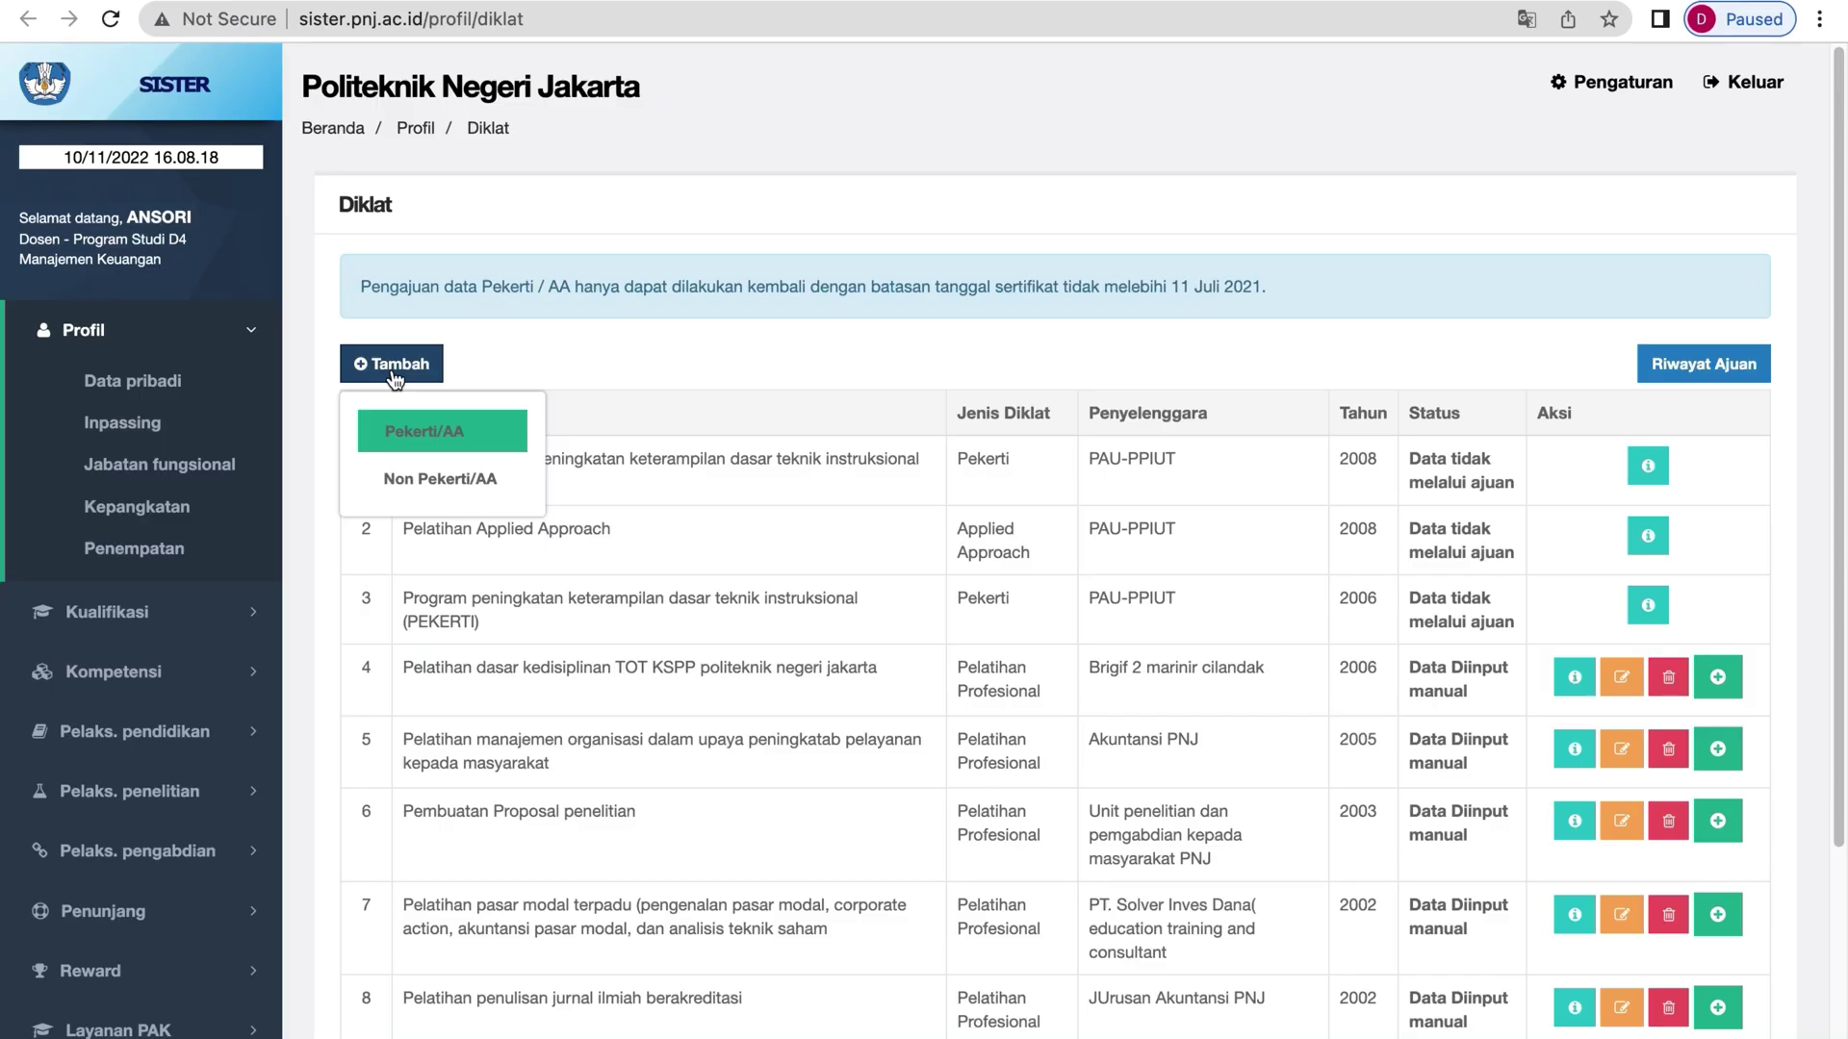
Start a Non Pekerti/AA Diklat entry of type Pelatihan Profesional with the category Memperoleh sertifikasi profesi Bereputasi tingkat Nasional.
click(419, 478)
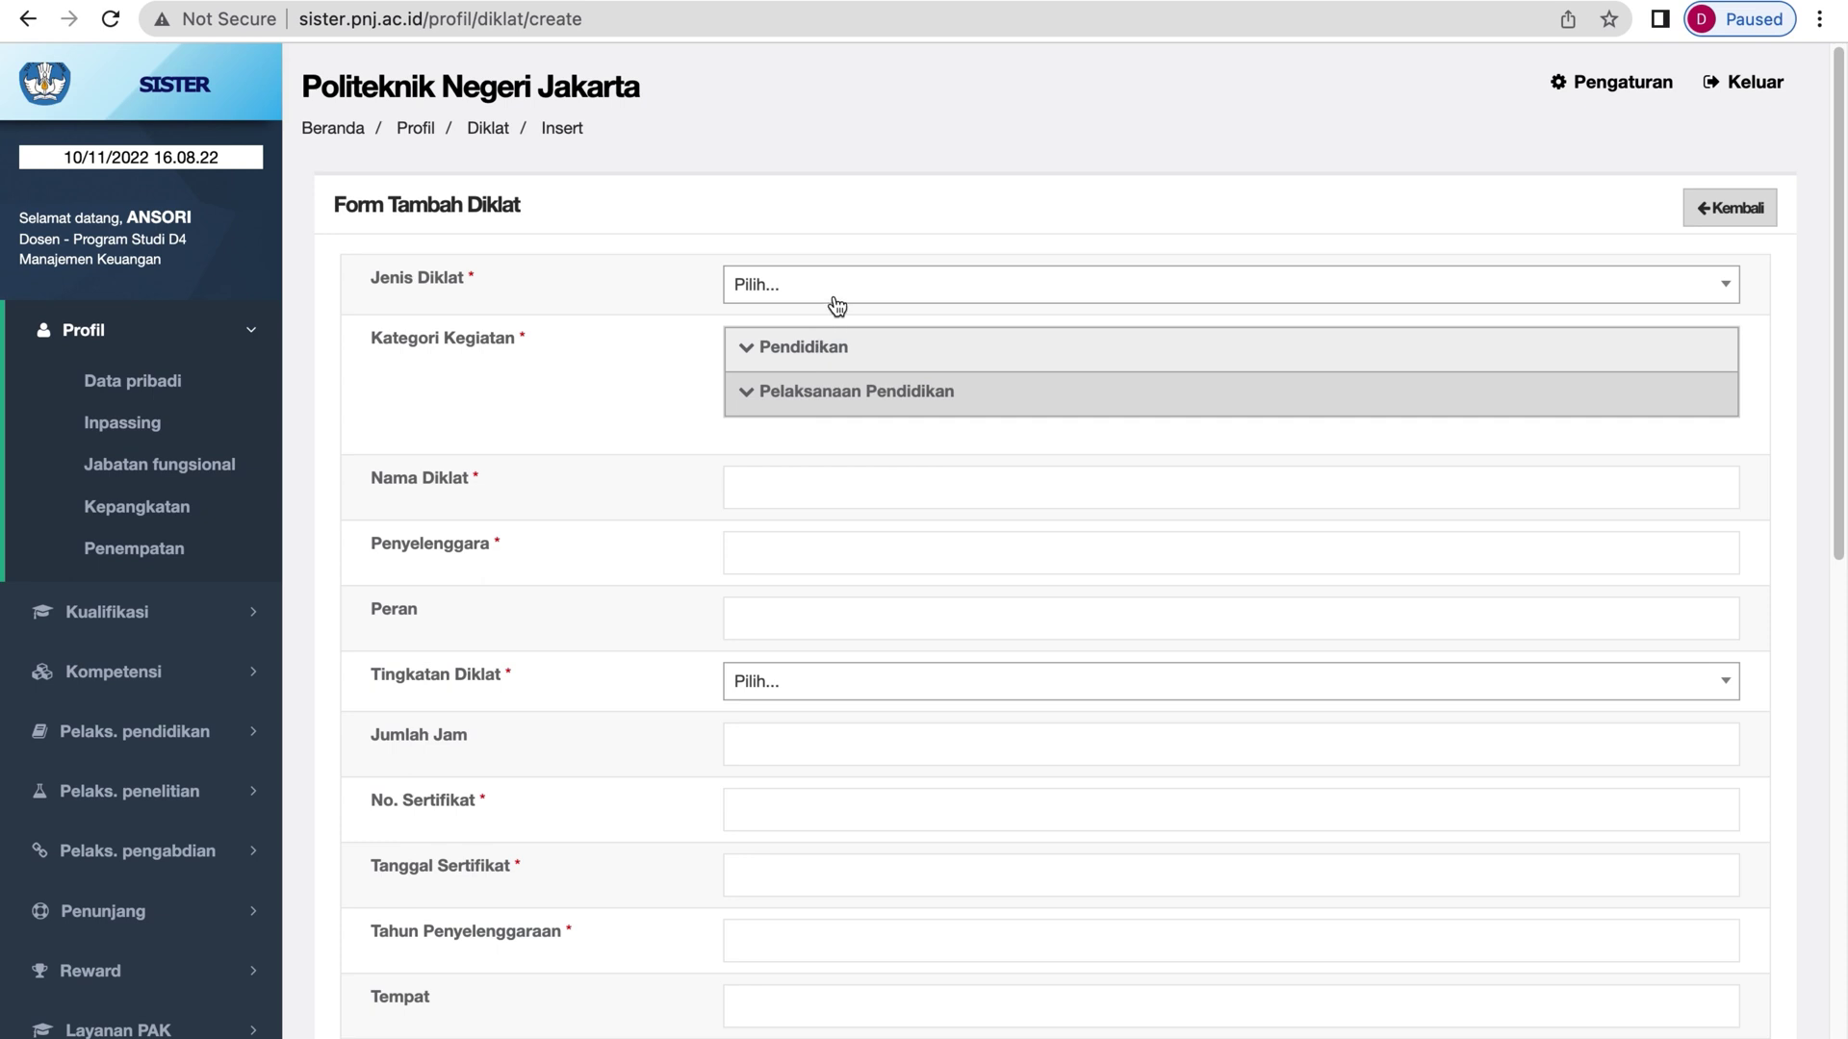
click(836, 306)
click(830, 363)
click(828, 366)
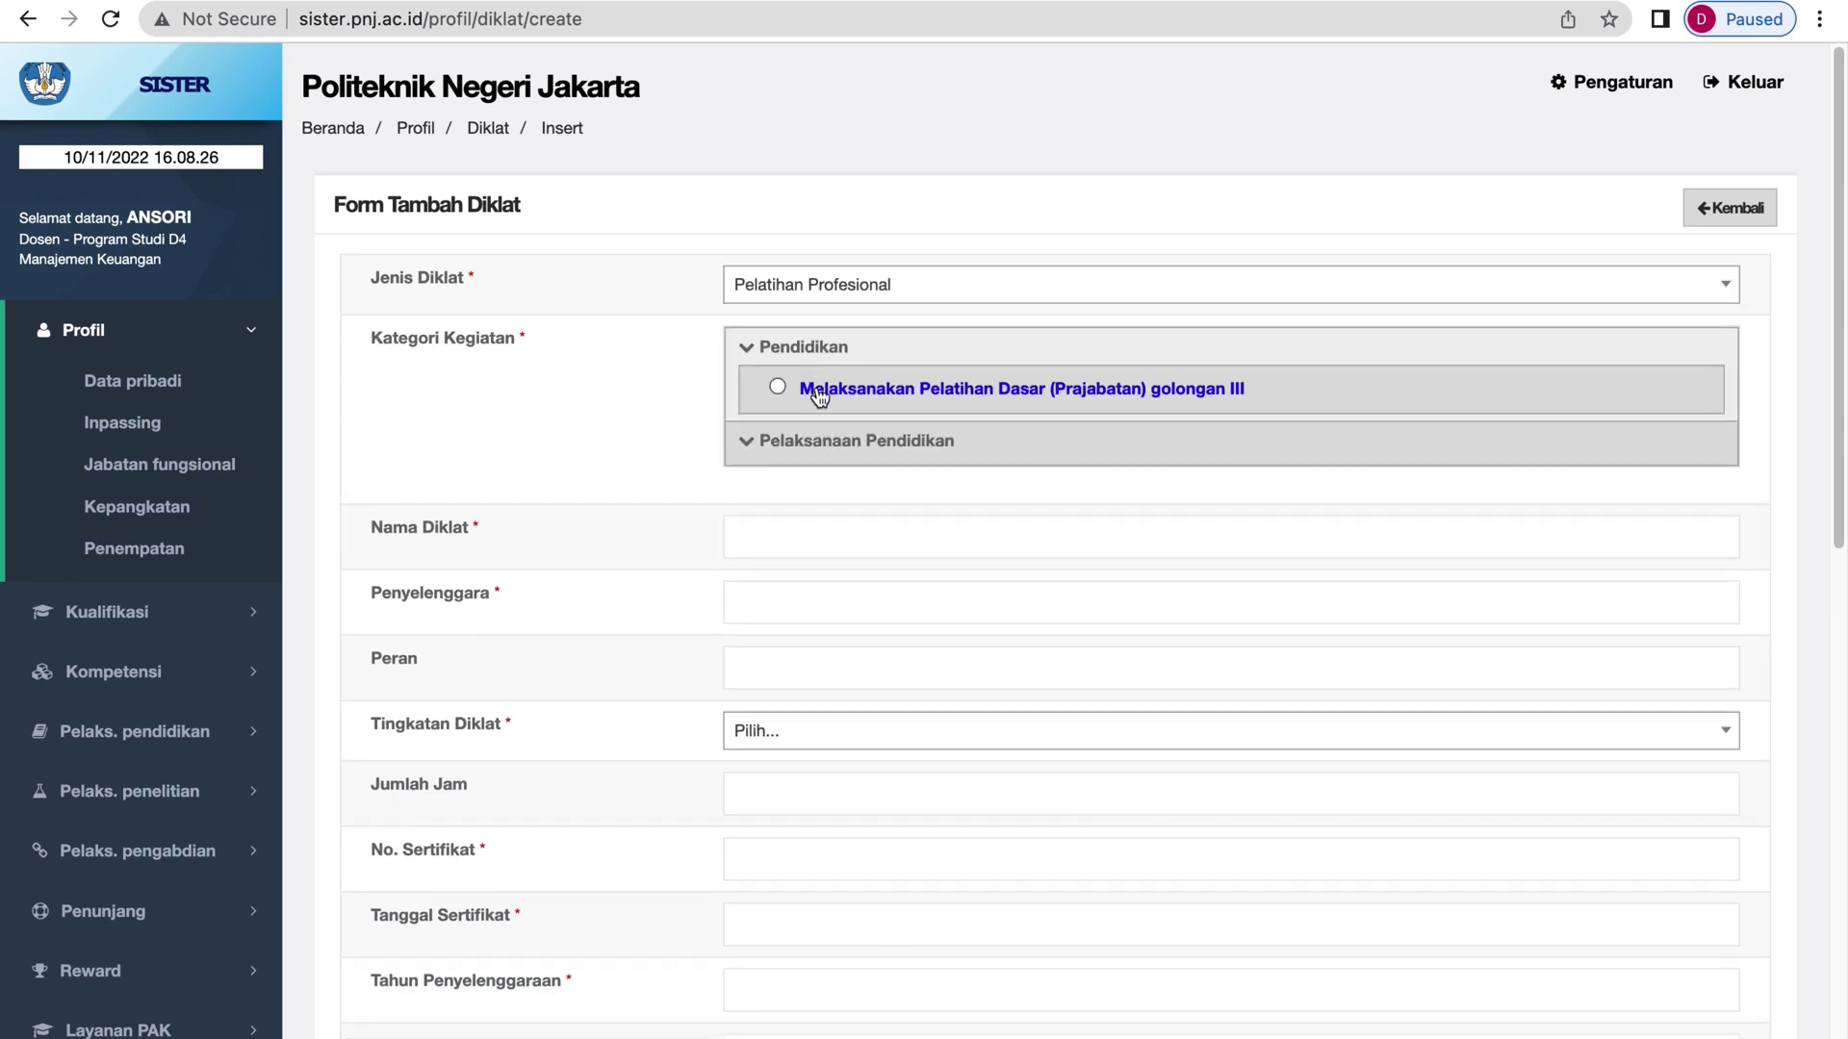
click(807, 440)
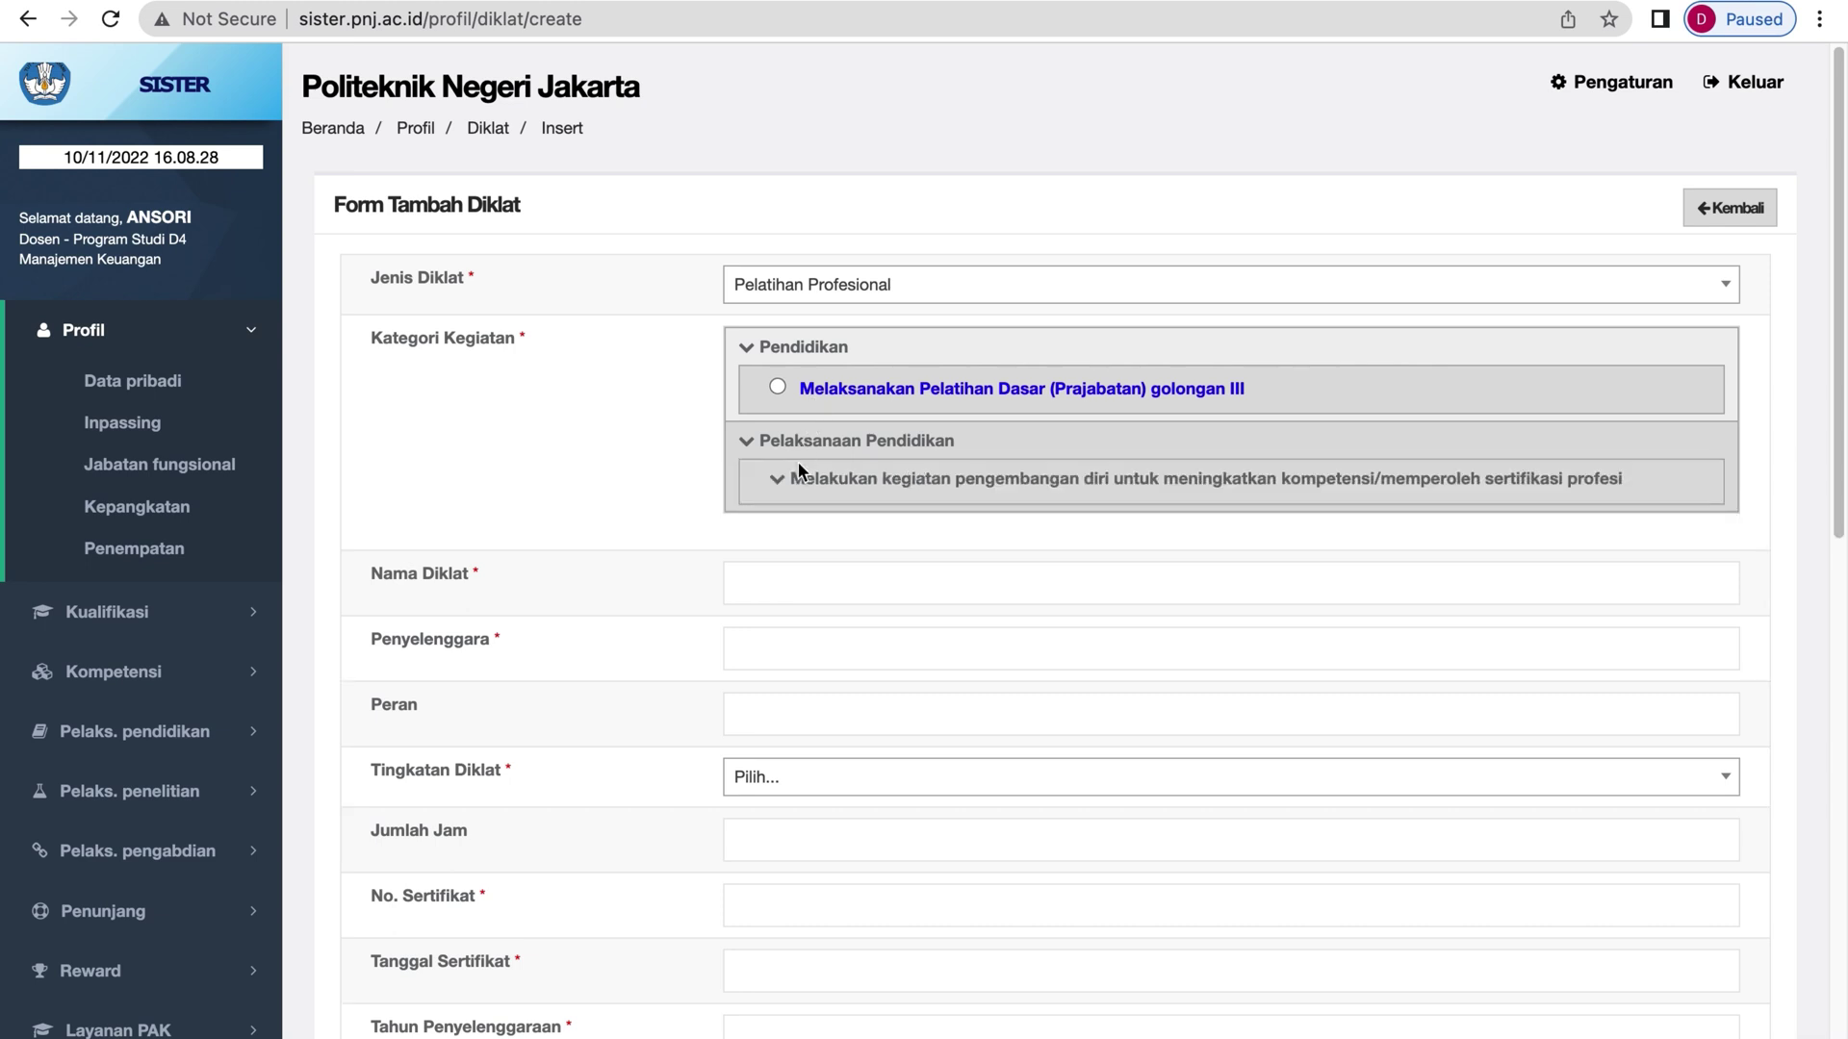
click(801, 481)
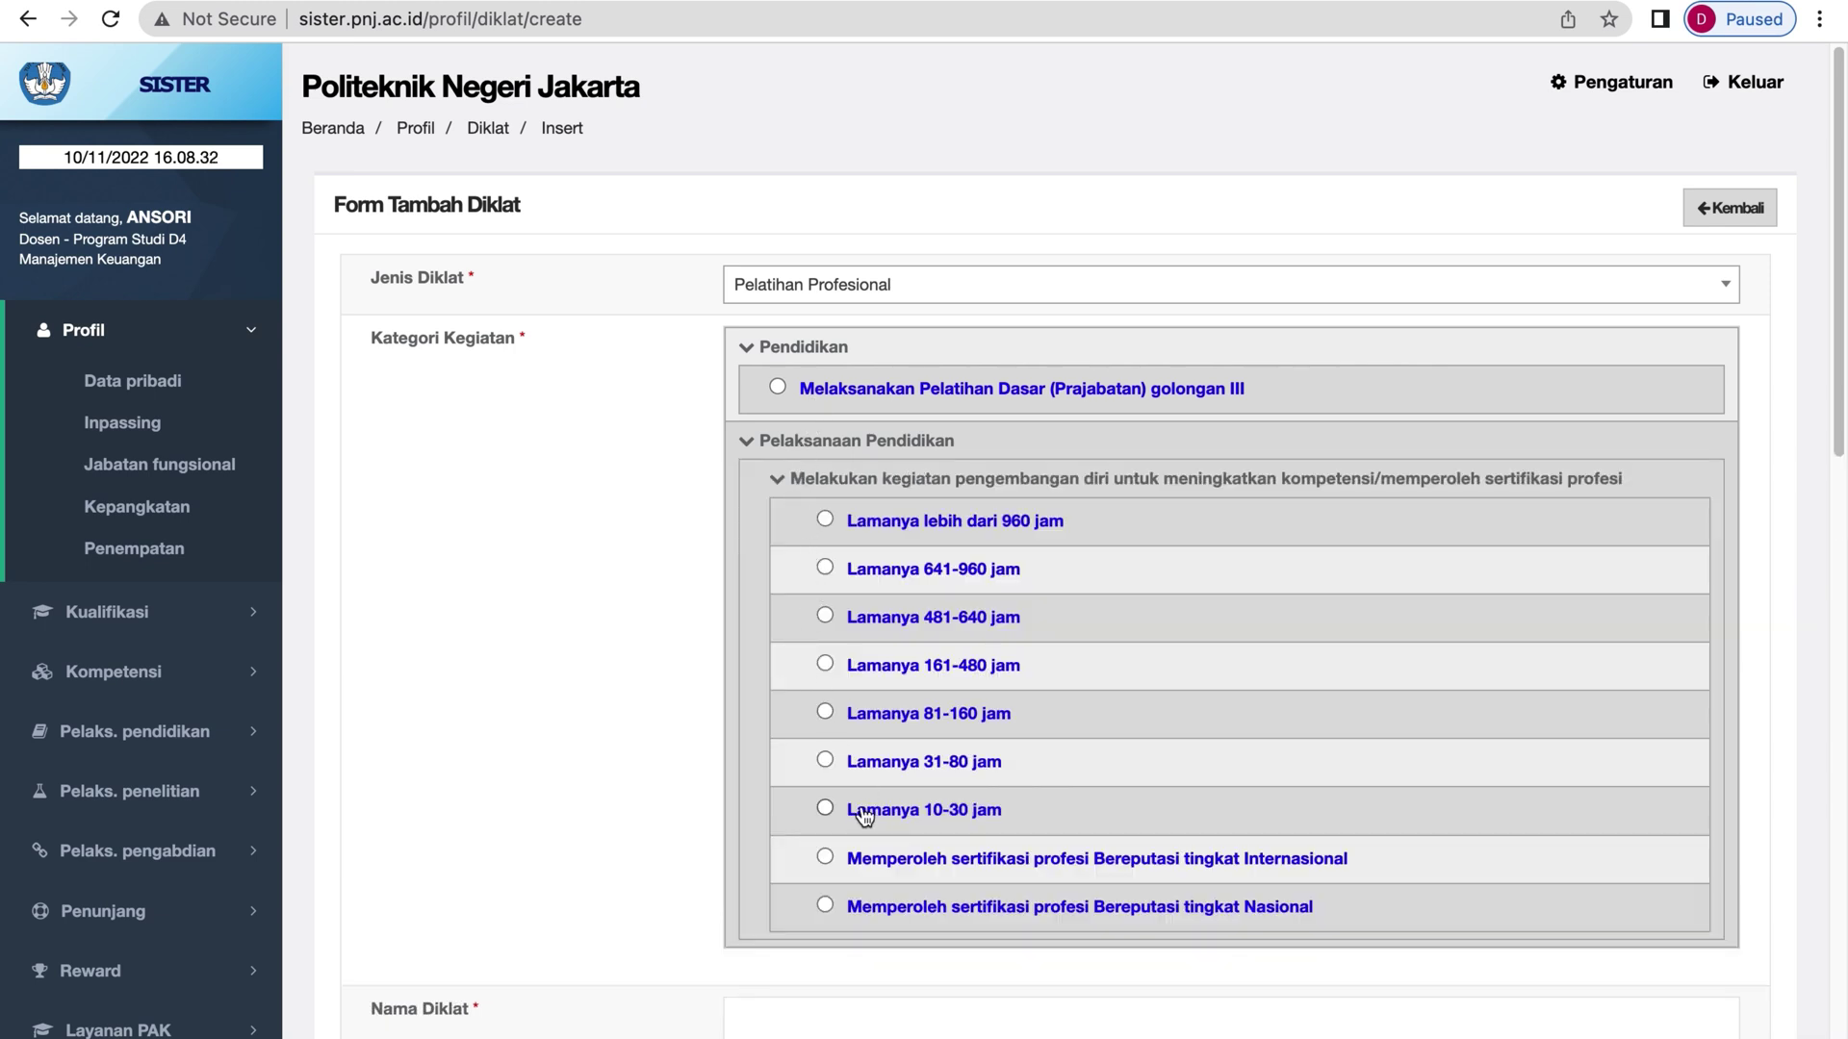
click(871, 907)
Fill in Nama Diklat as Kegiatan A, Penyelenggara as Politeknik Negeri Jakarta, Tingkatan Diklat as Lokal, and the certificate number.
scroll(869, 907, down, 5)
click(848, 534)
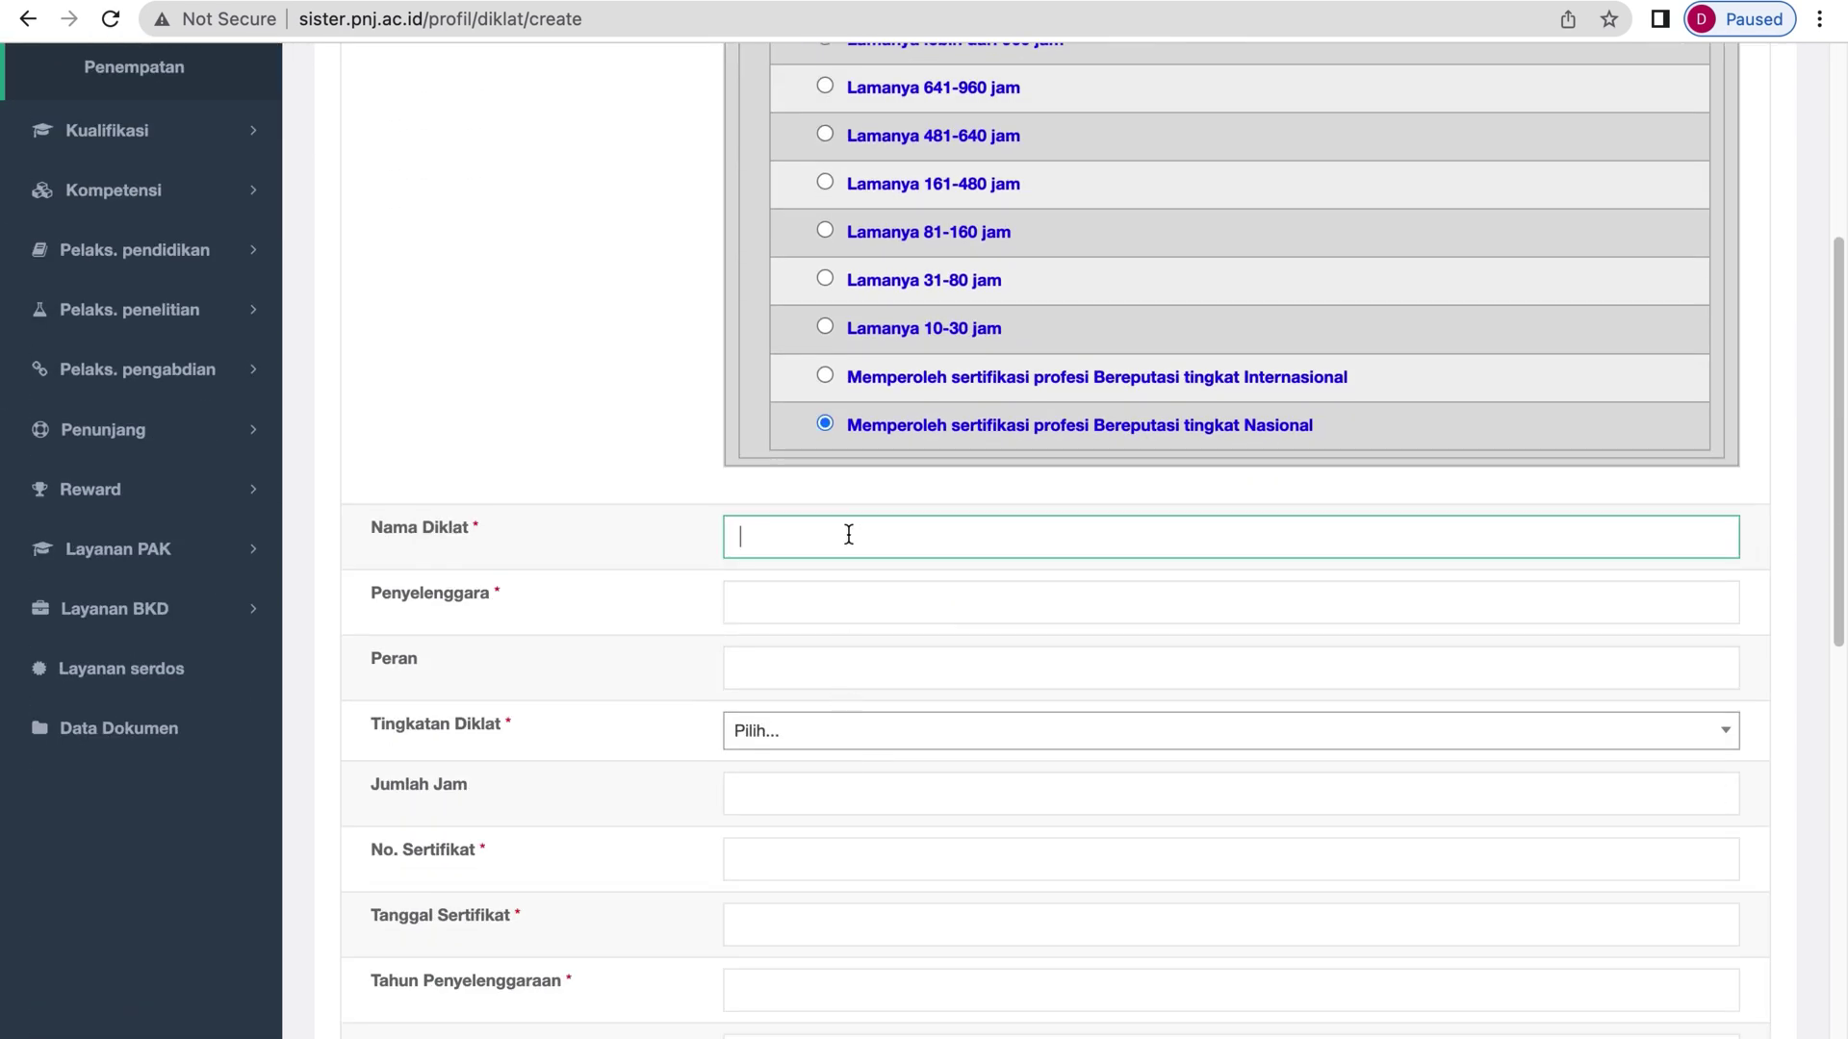
text(Kegiatan A)
click(886, 606)
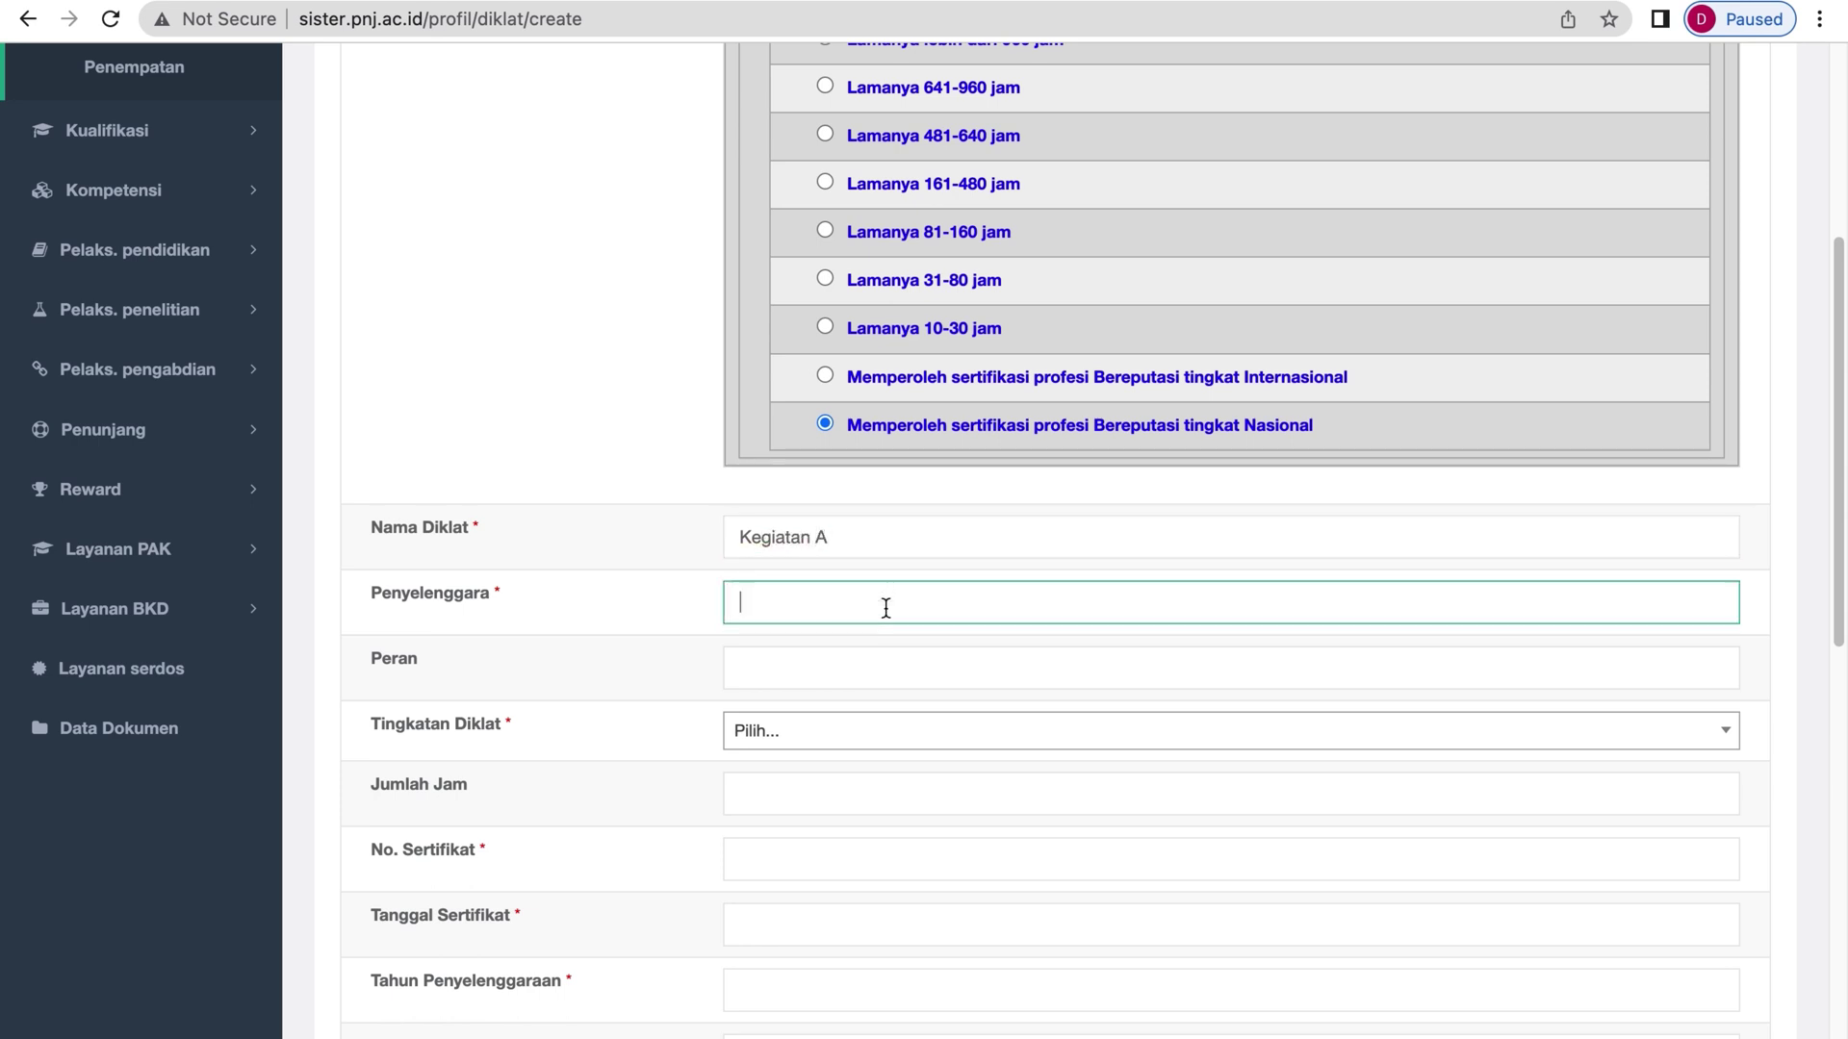
text(Politeknik Negeri Jakarta)
click(886, 750)
click(879, 808)
click(865, 847)
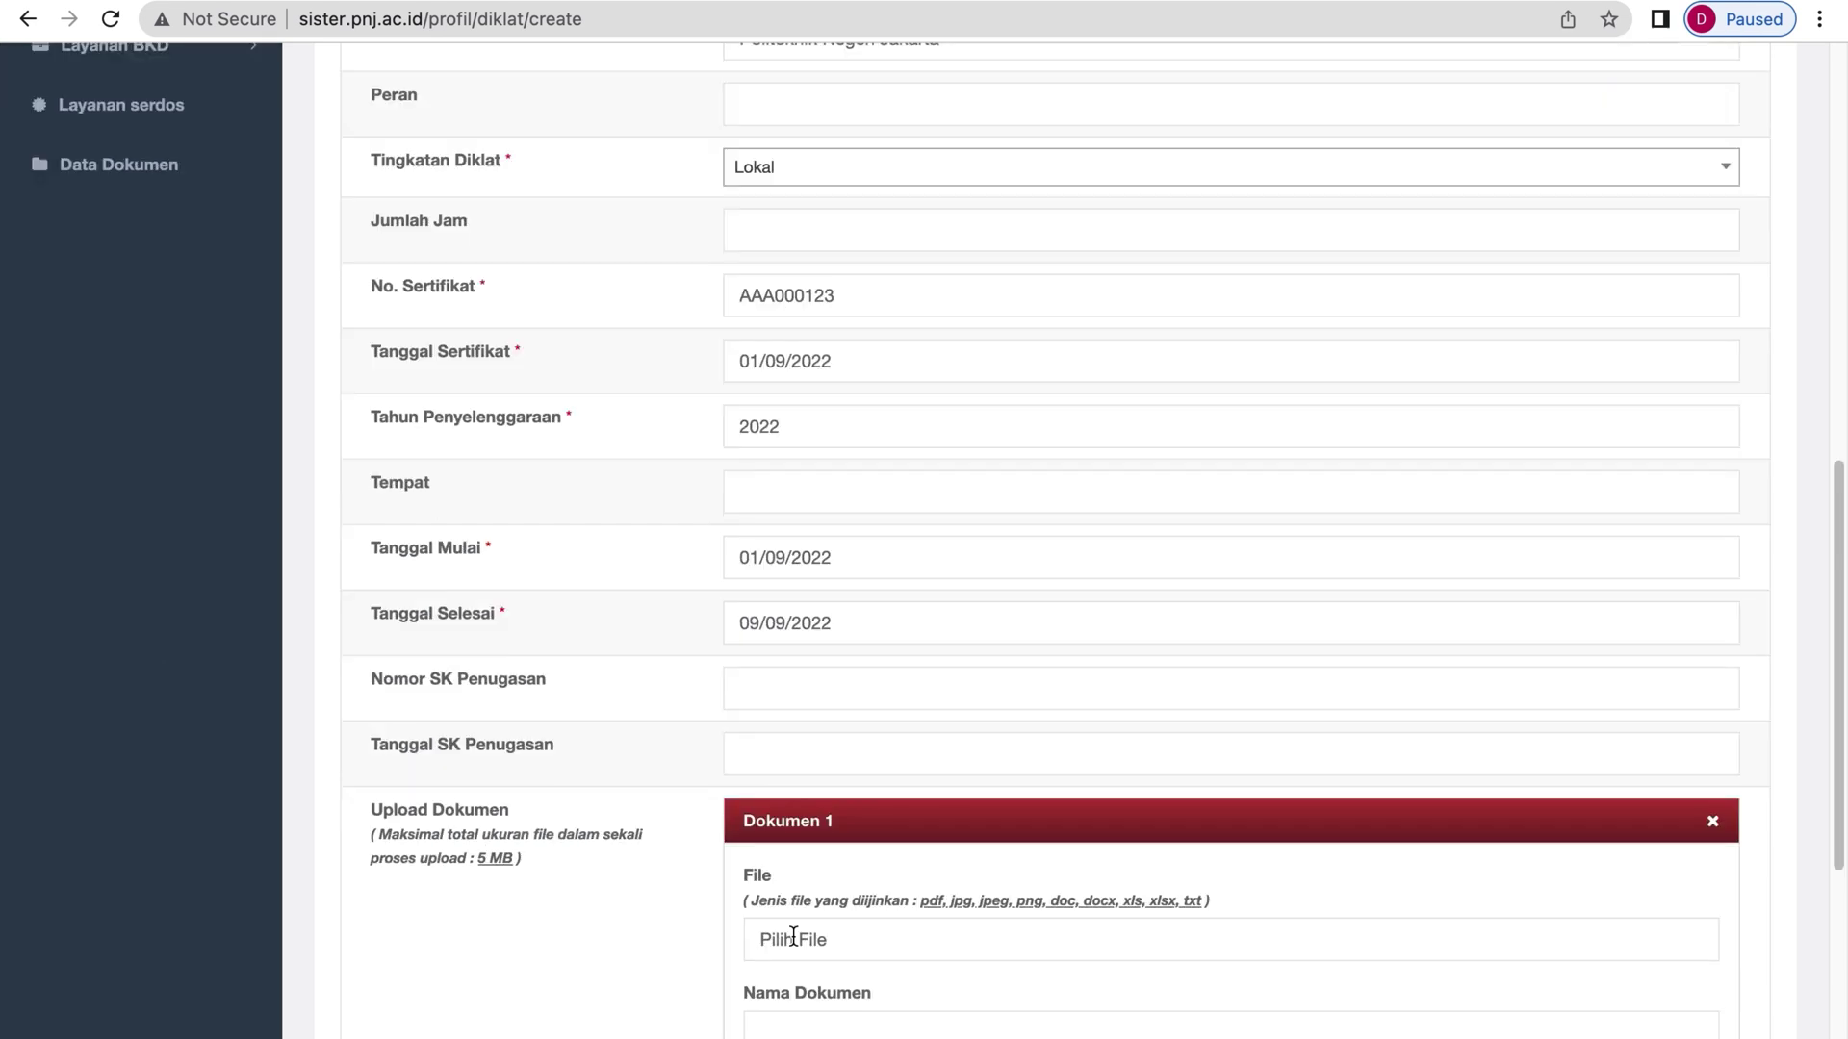
Attach IMG_4280.JPG from the Downloads folder as the file of Dokumen 1.
scroll(793, 933, down, 3)
scroll(794, 934, down, 3)
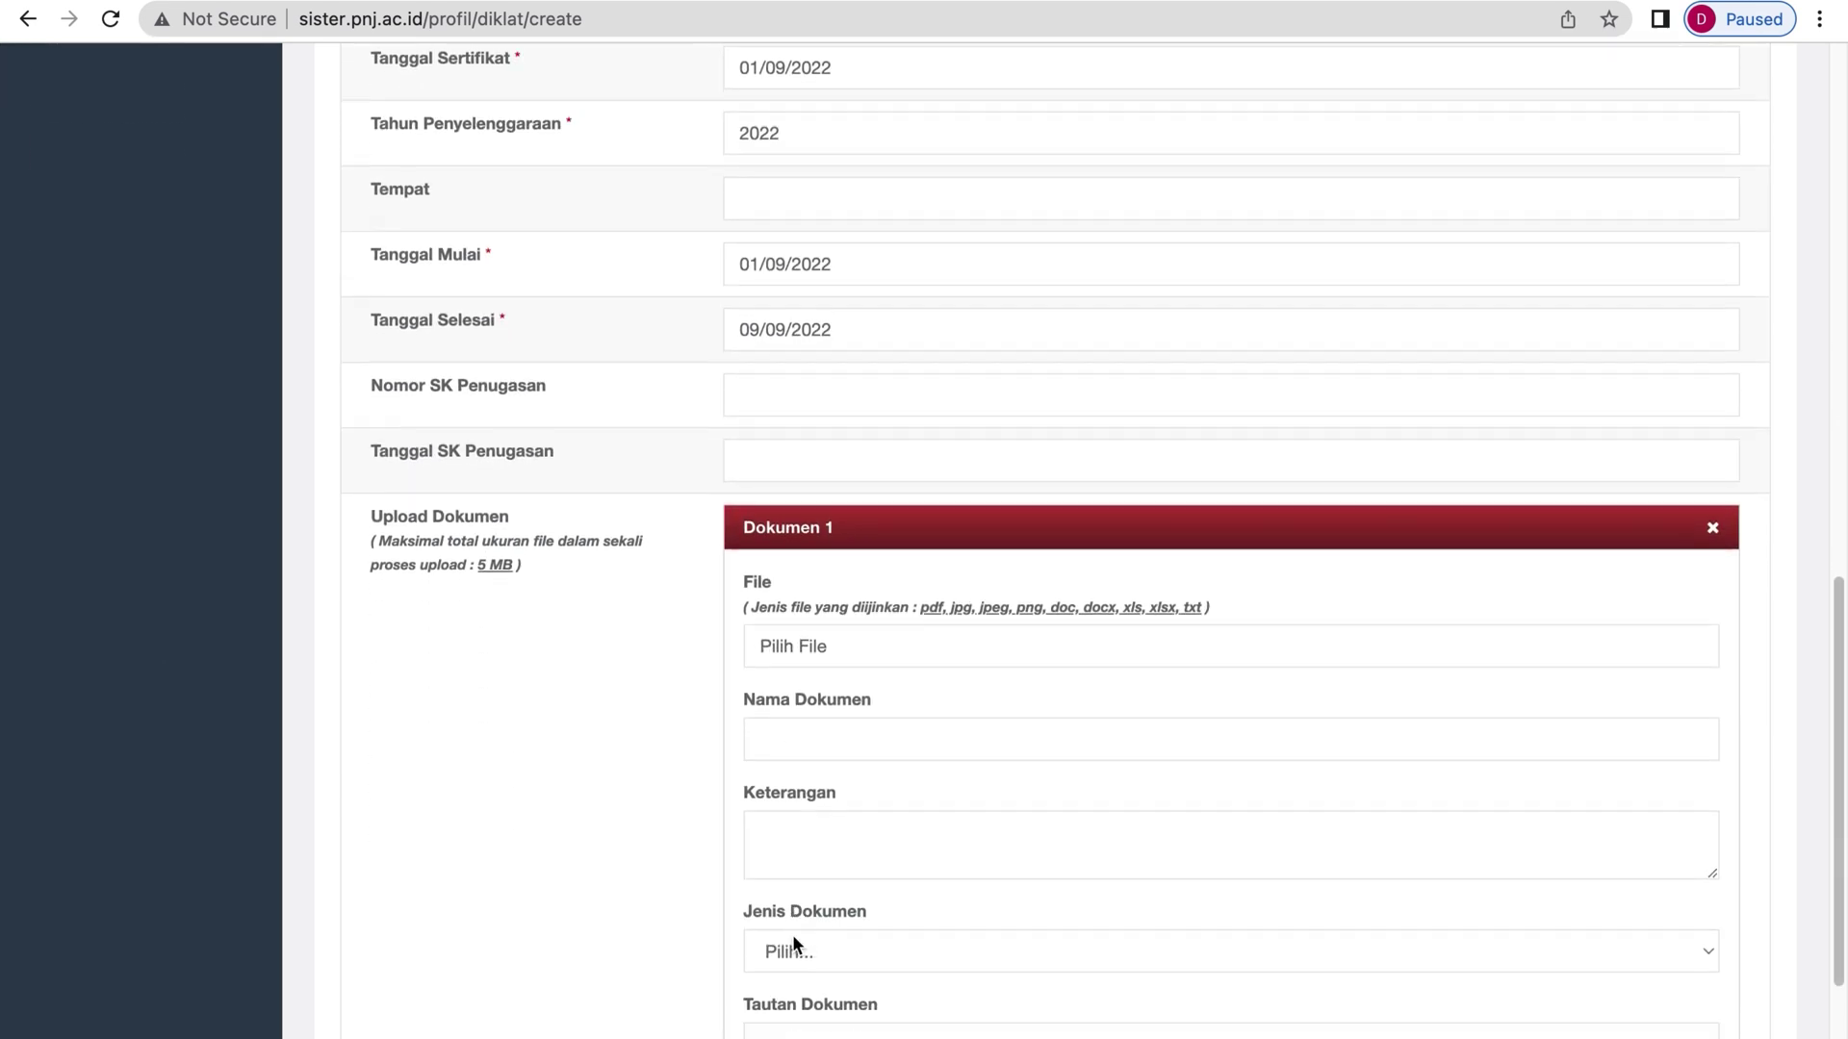
click(929, 512)
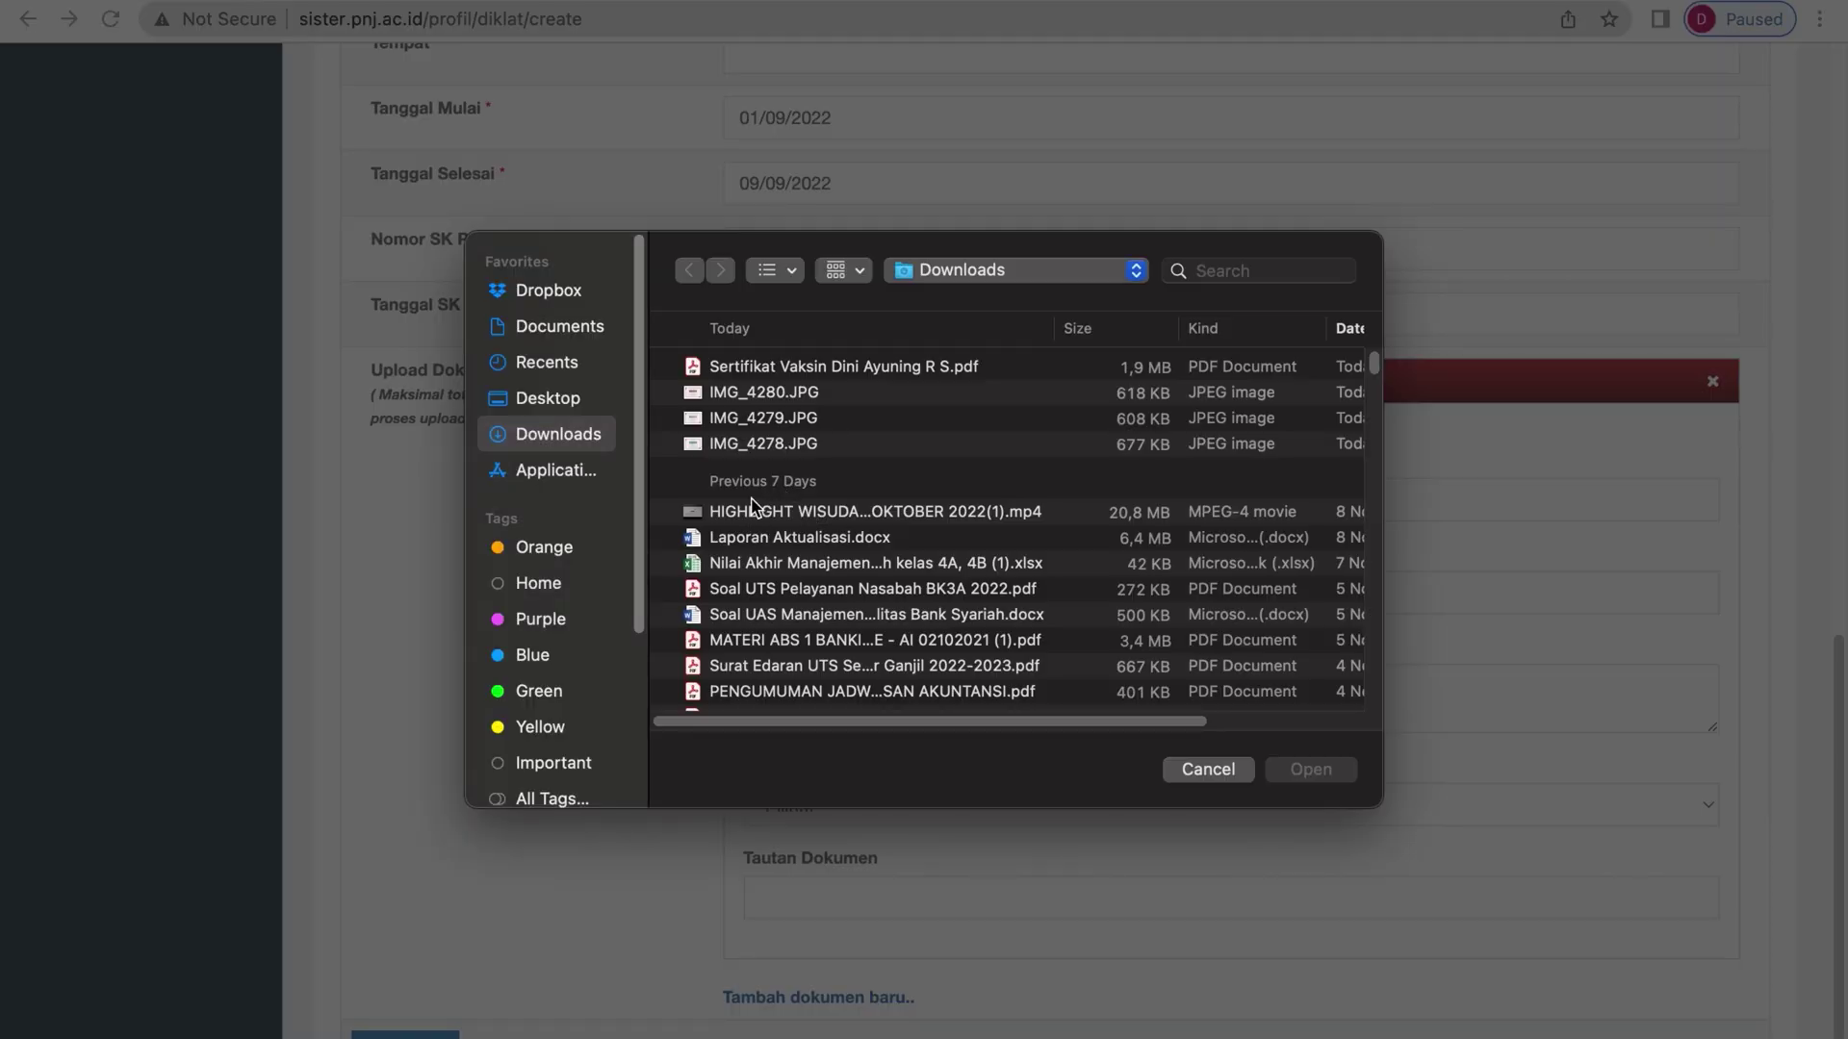
click(785, 393)
click(1331, 773)
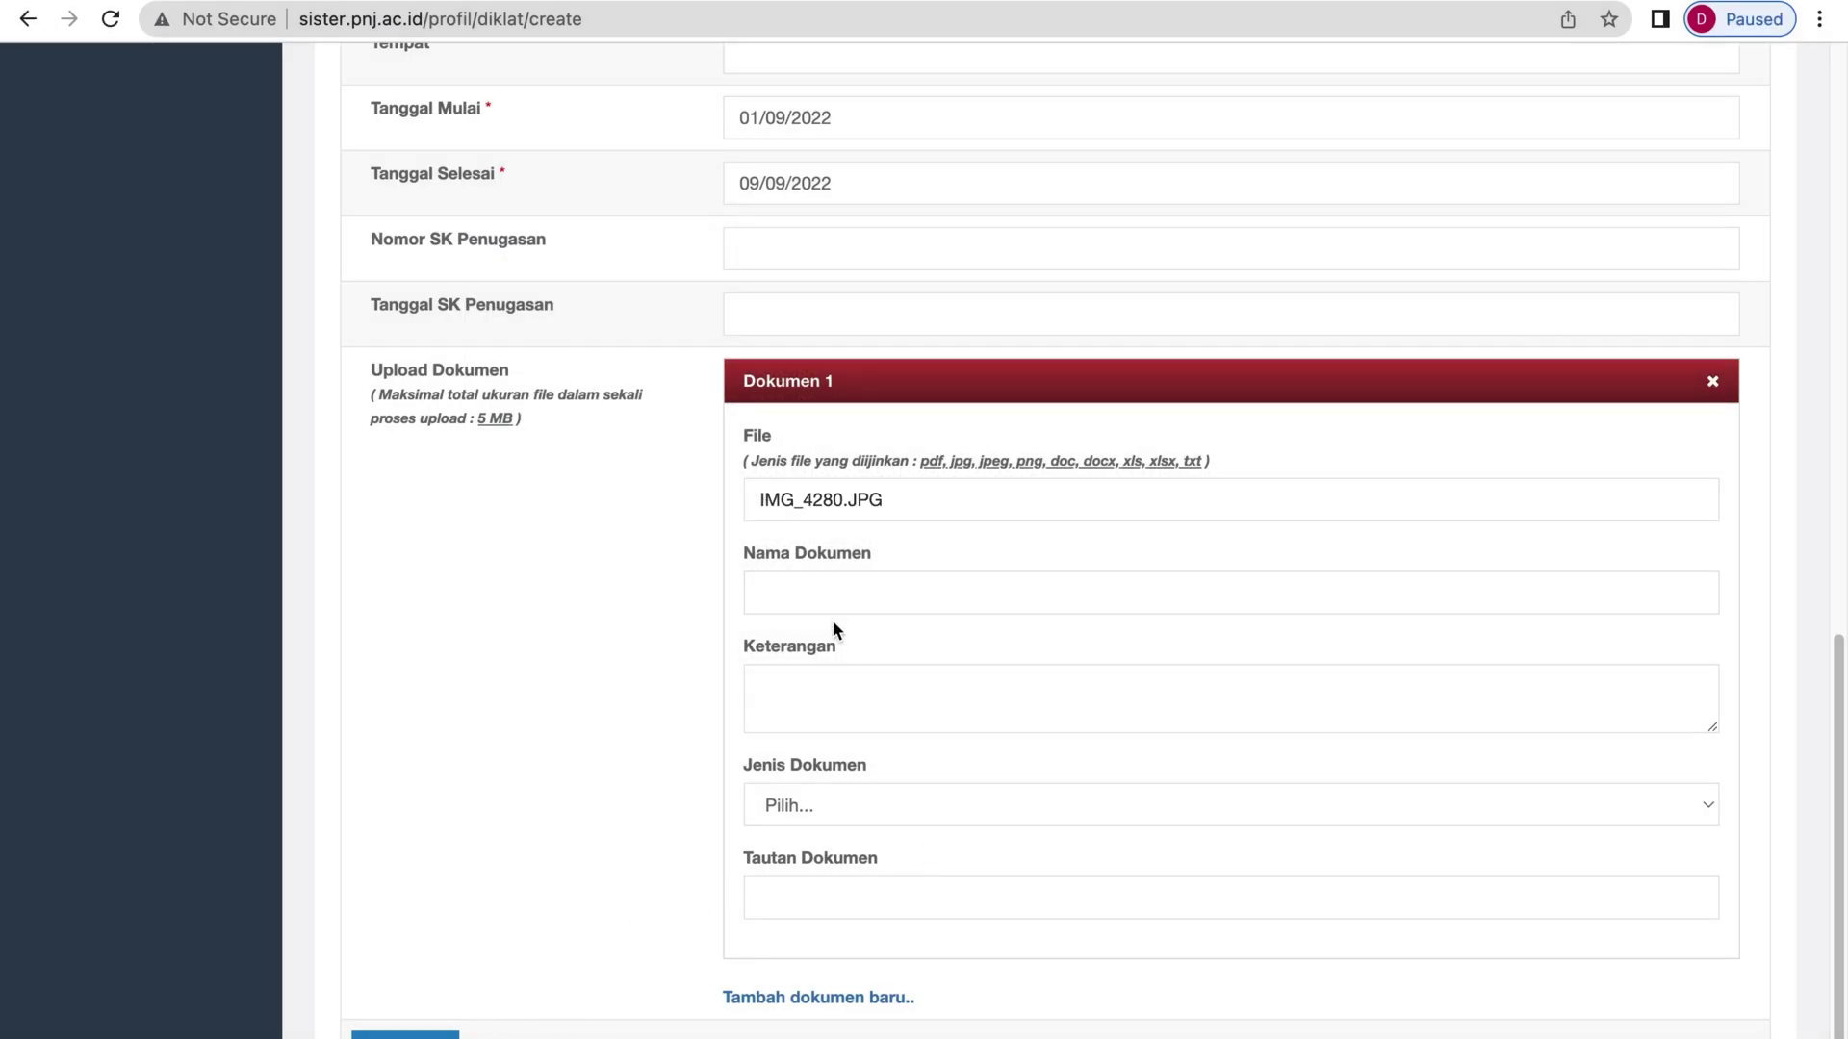
Name the attached document Sertifikat, check the available document types, and submit the Diklat form.
click(836, 593)
text(Sertifikat)
click(838, 806)
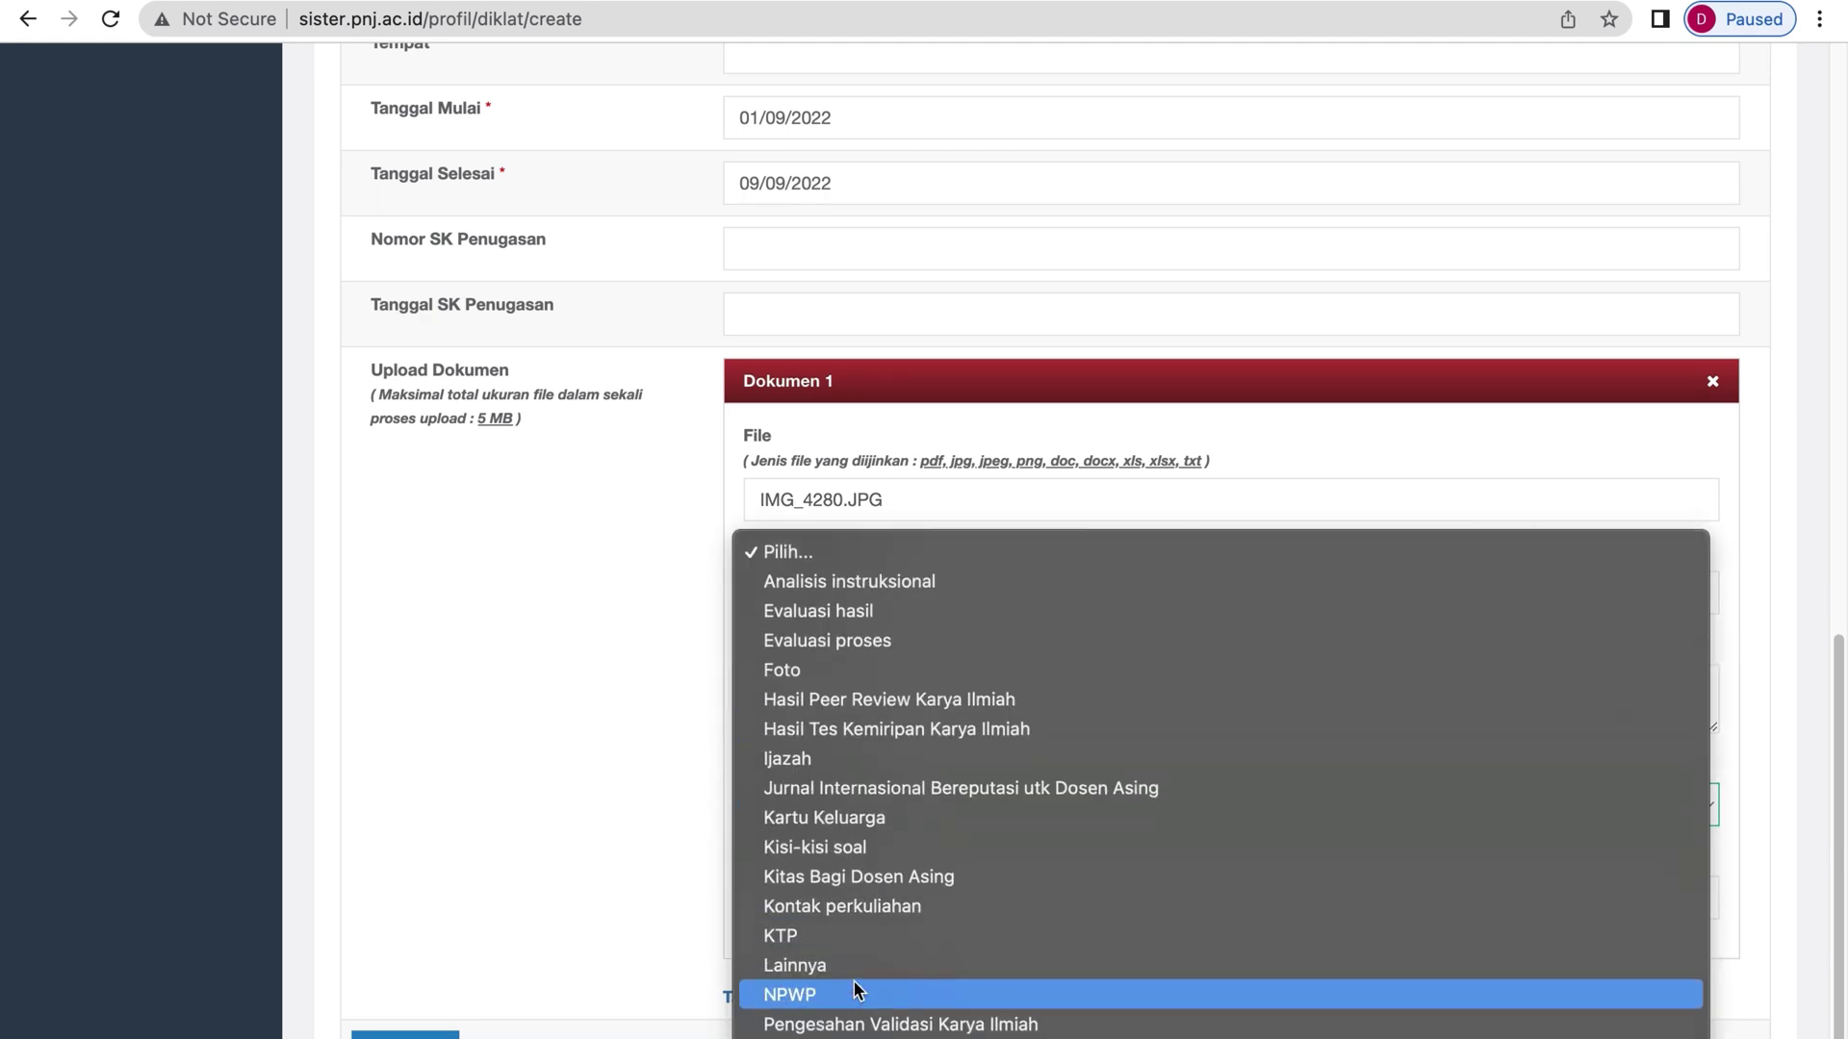
scroll(854, 949, down, 3)
click(729, 914)
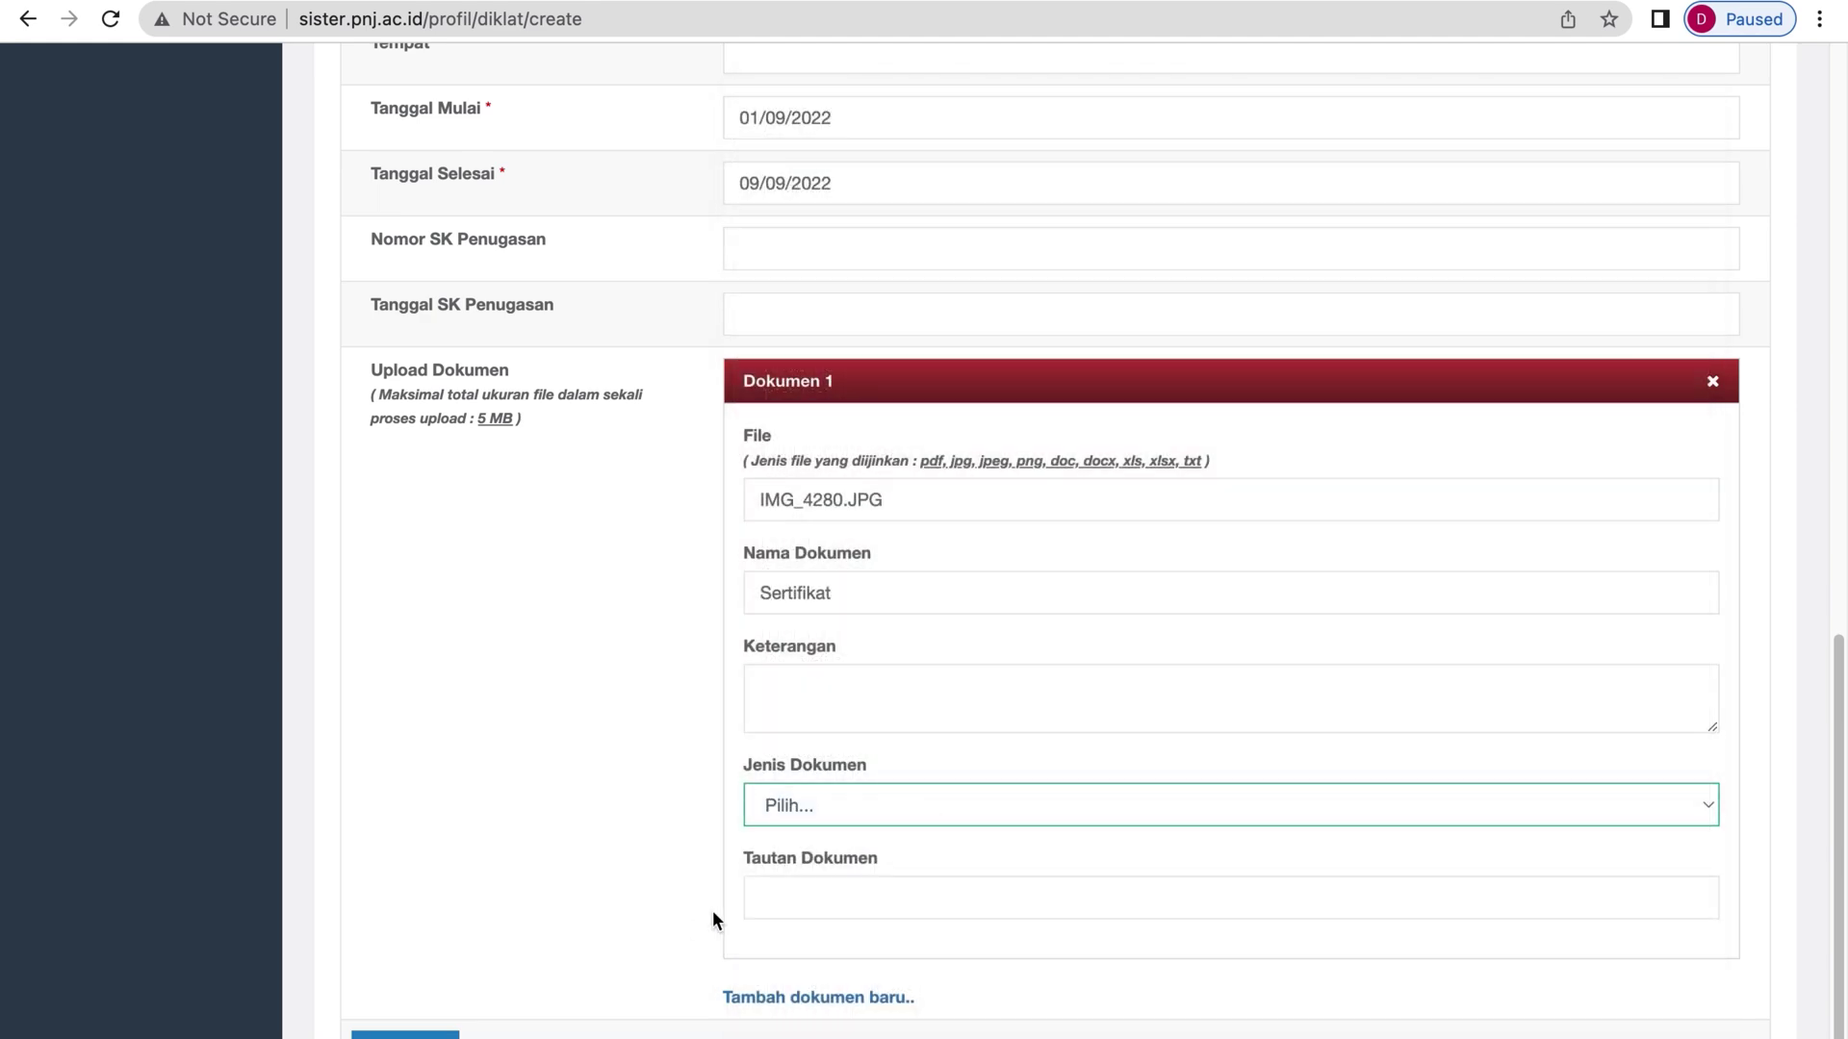
scroll(577, 928, down, 2)
click(435, 933)
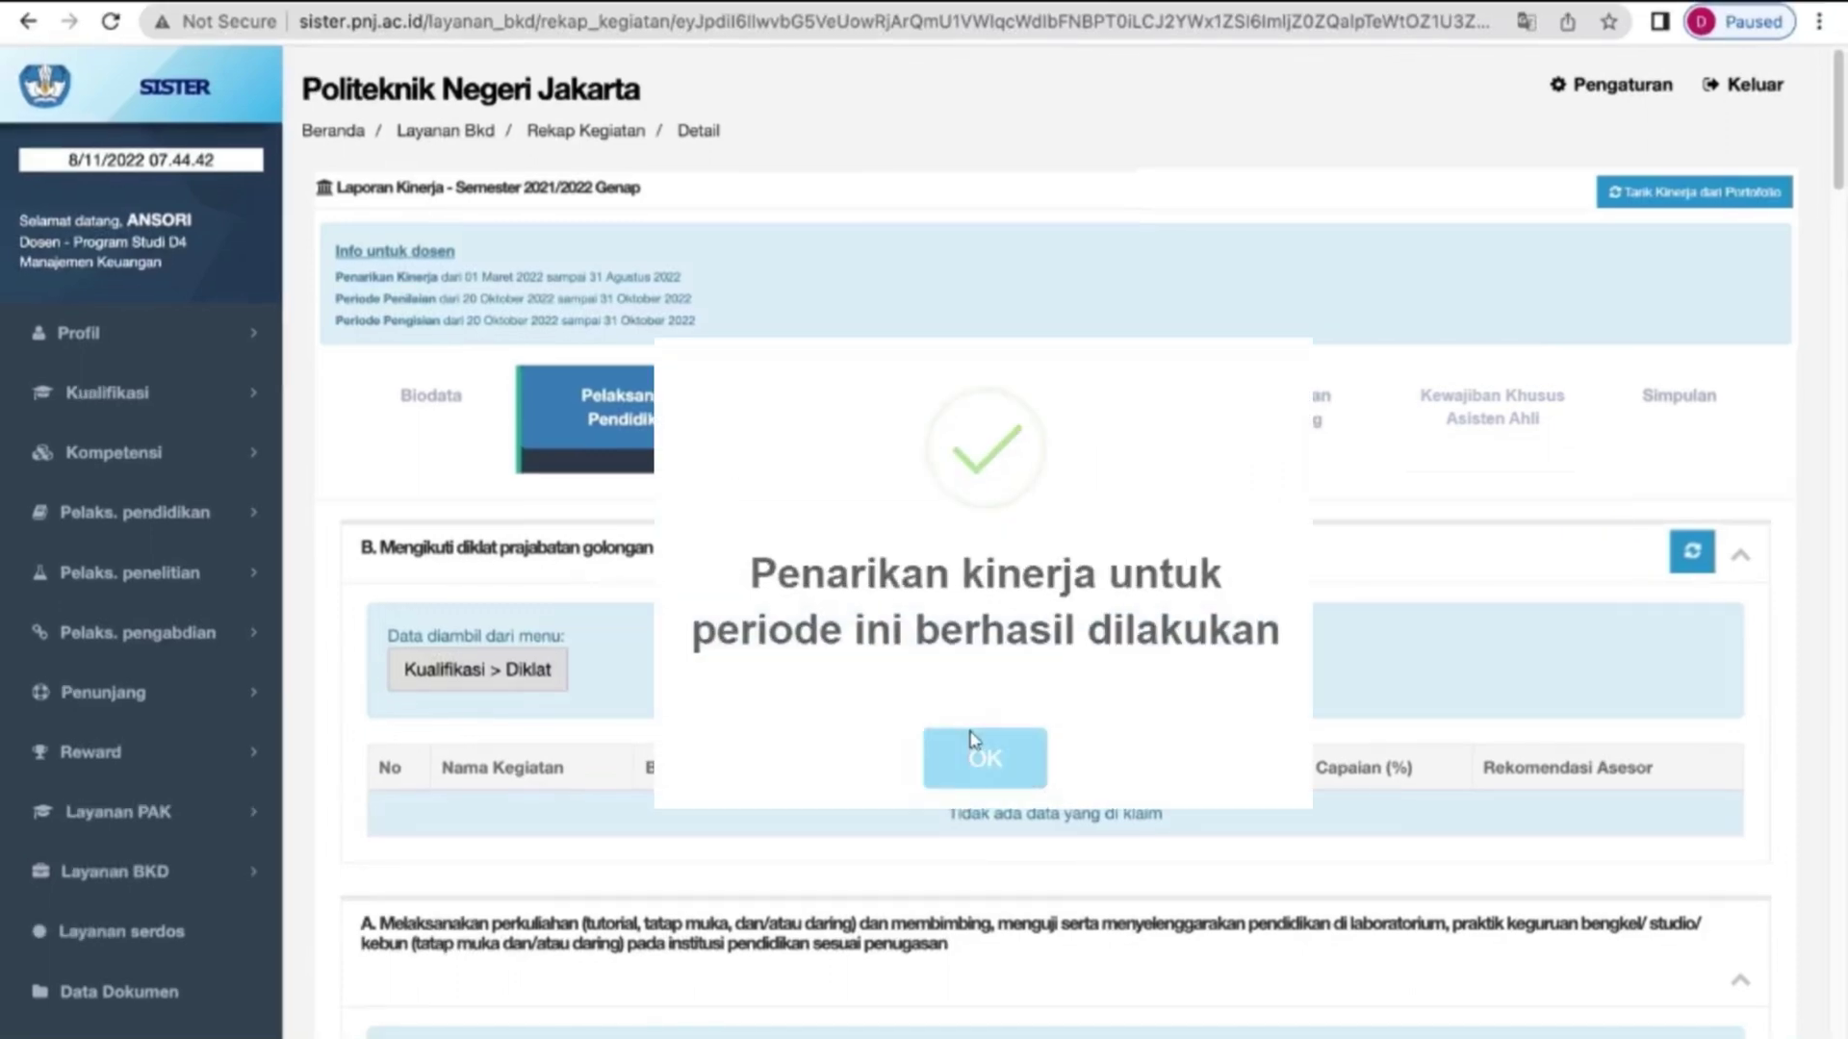
Acknowledge the performance data retrieval in the Laporan Kinerja for Semester 2021/2022 Genap.
click(978, 755)
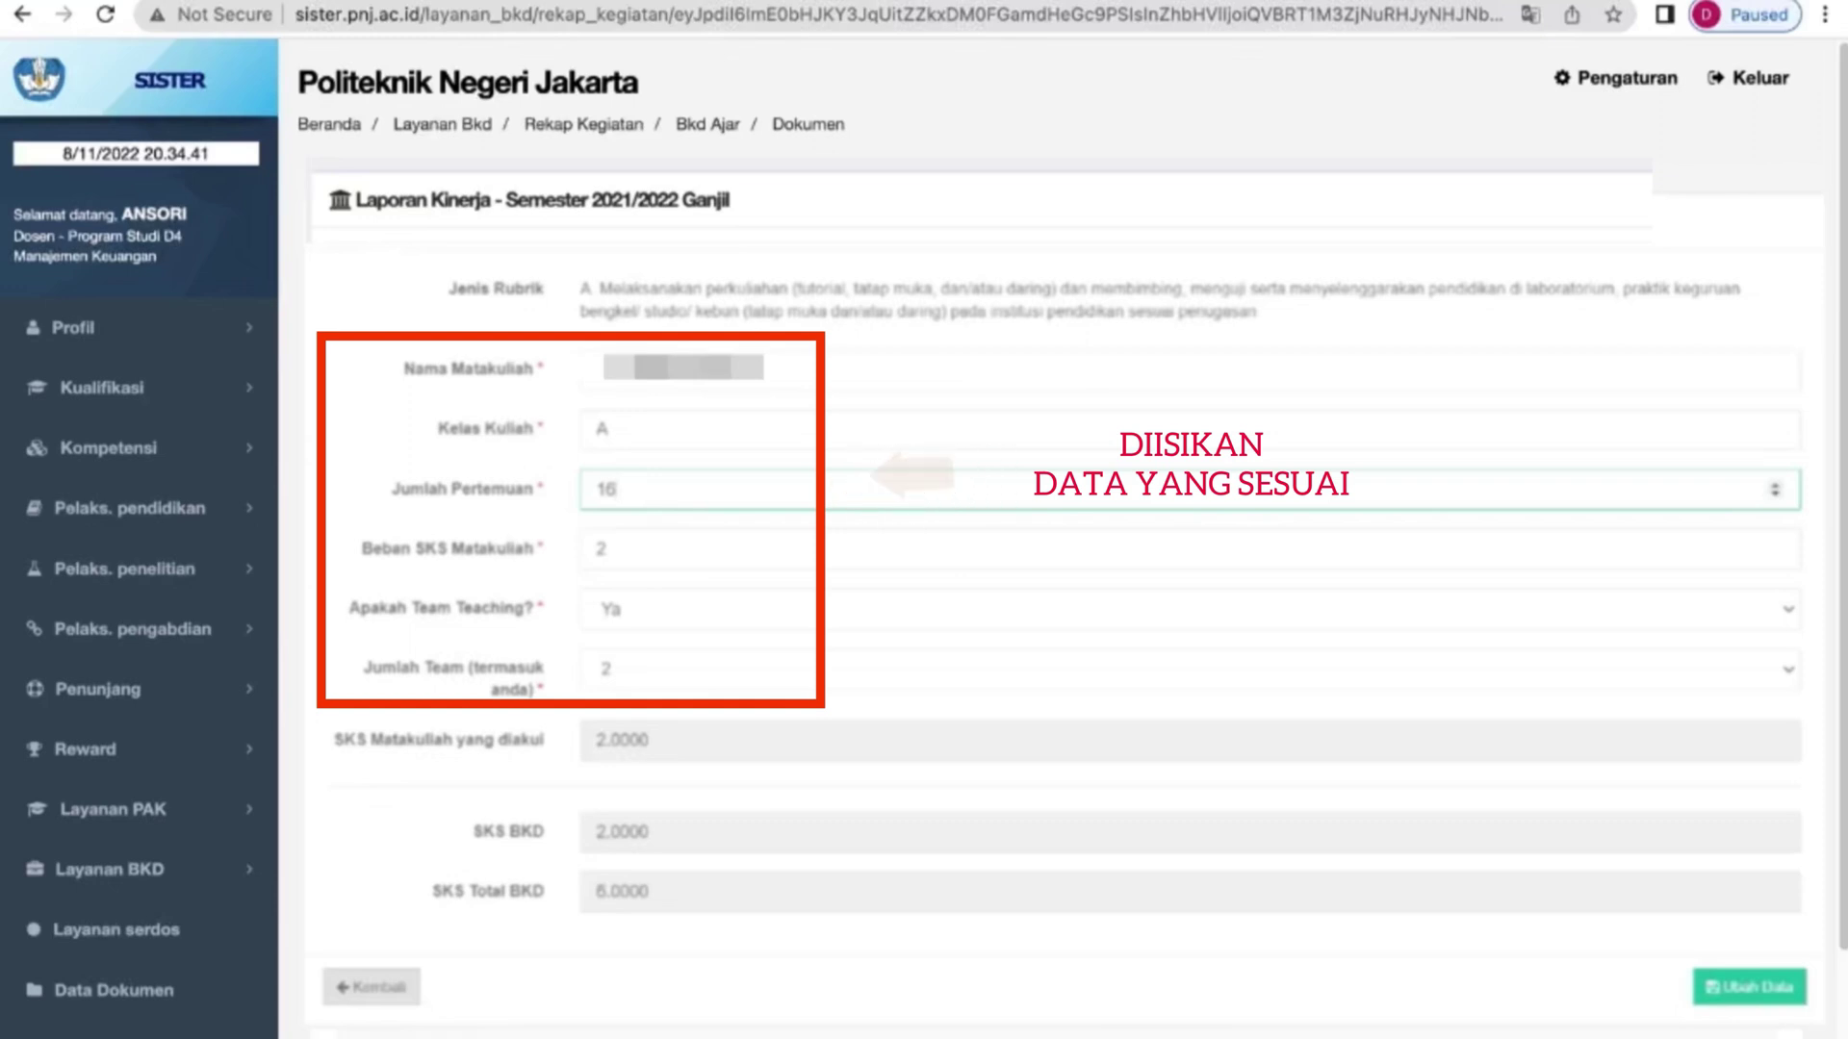
Save the course's teaching data with class A, 16 meetings, a 2 SKS load, and team teaching by 2 lecturers.
click(1763, 988)
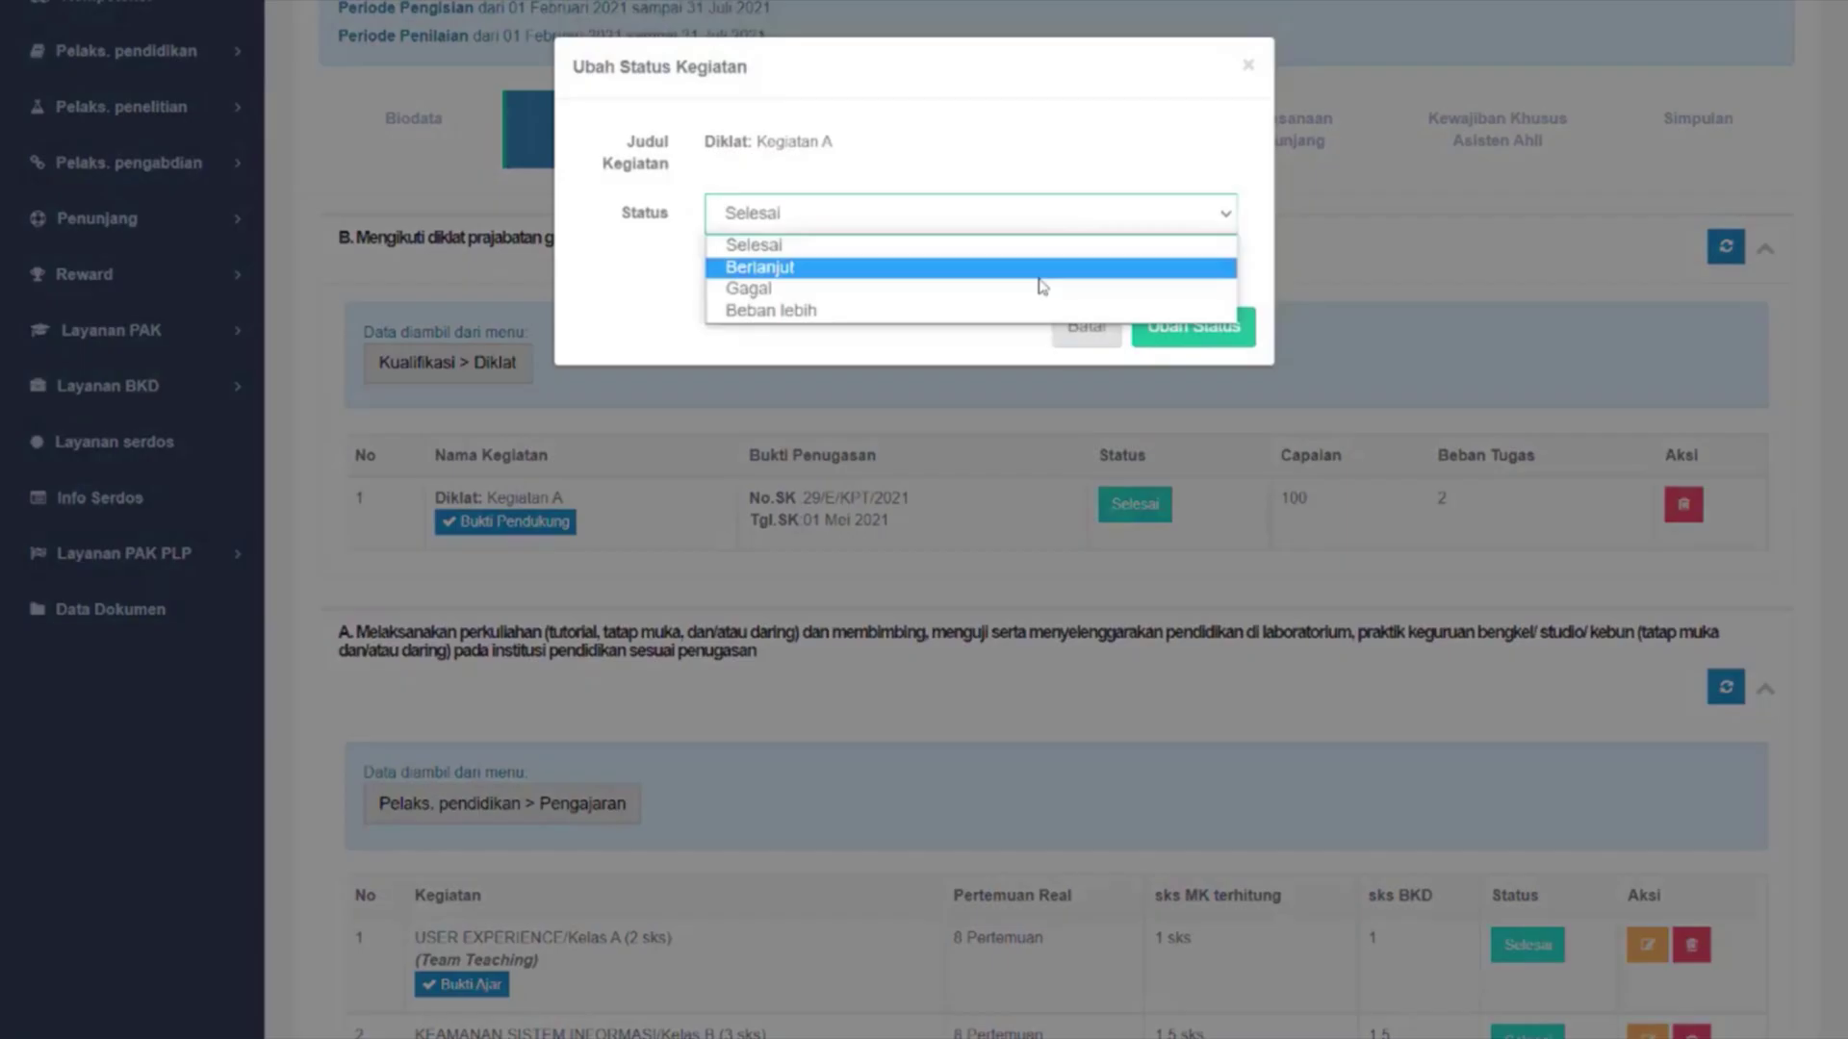
Change the status of the Diklat activity Kegiatan A to Beban lebih and acknowledge the update.
click(1107, 310)
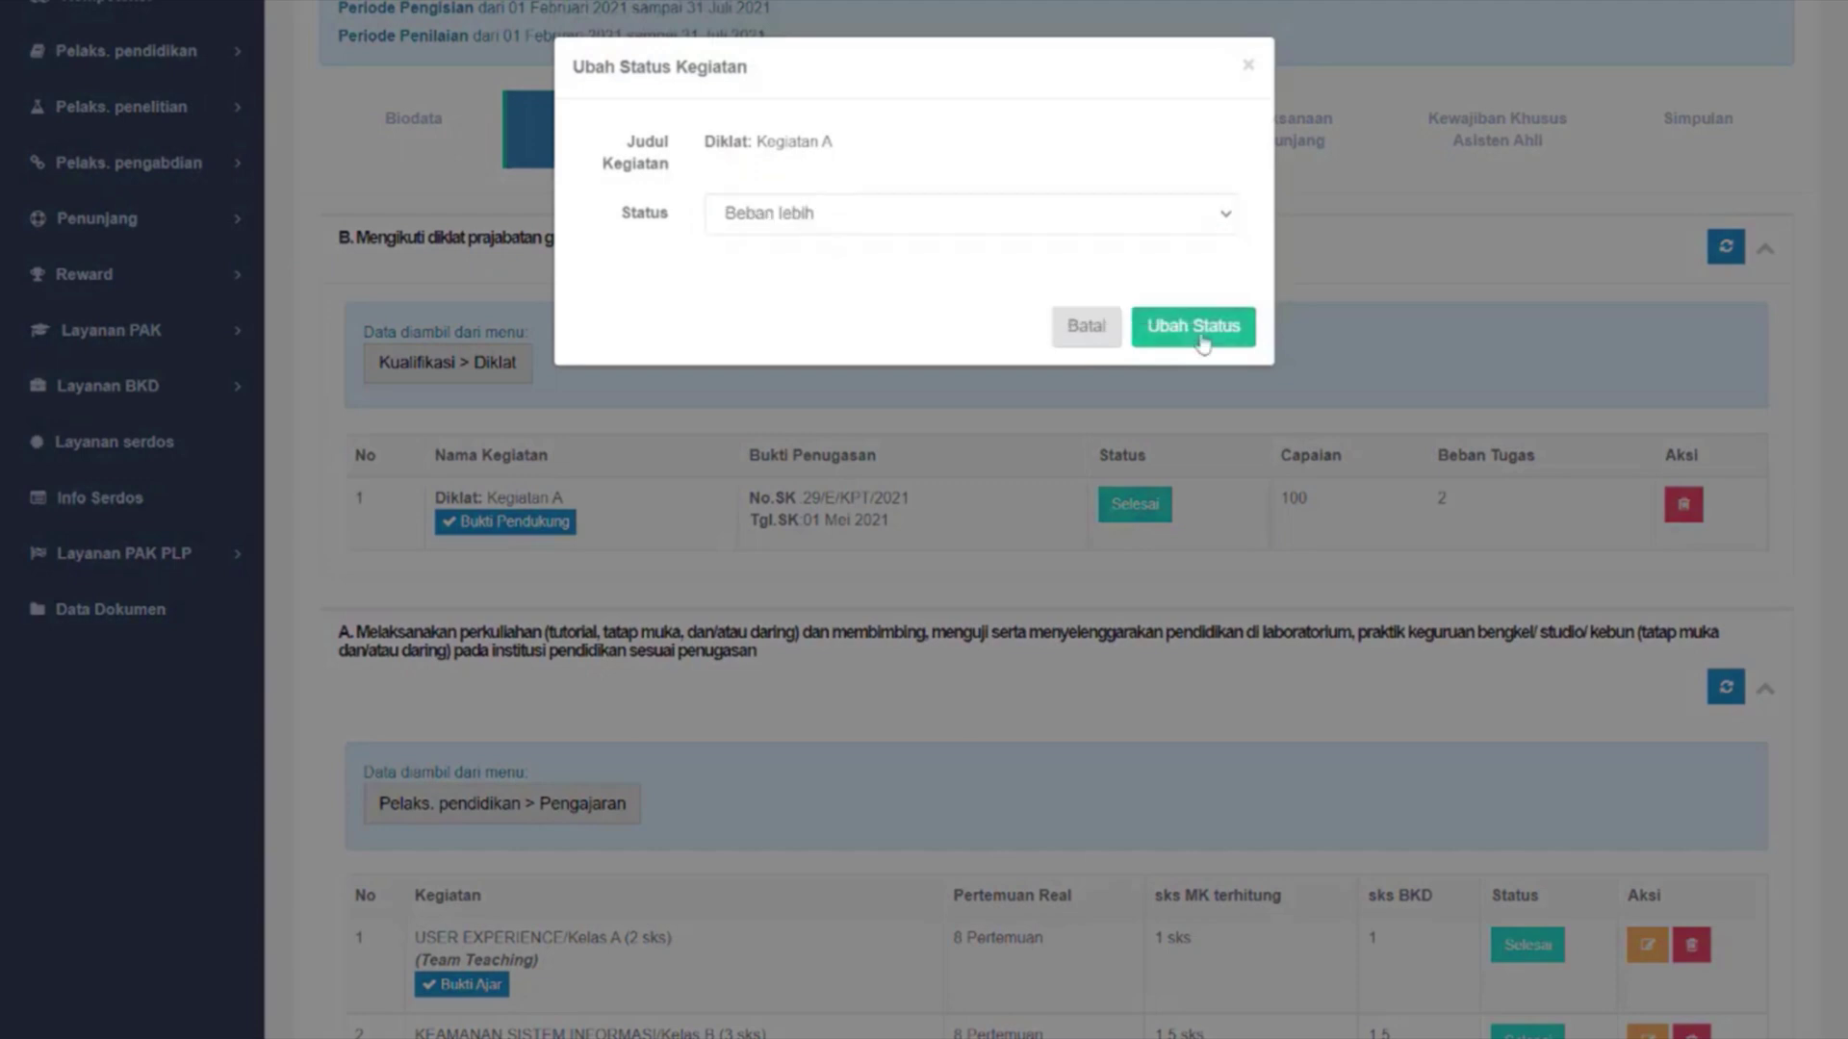
click(1198, 332)
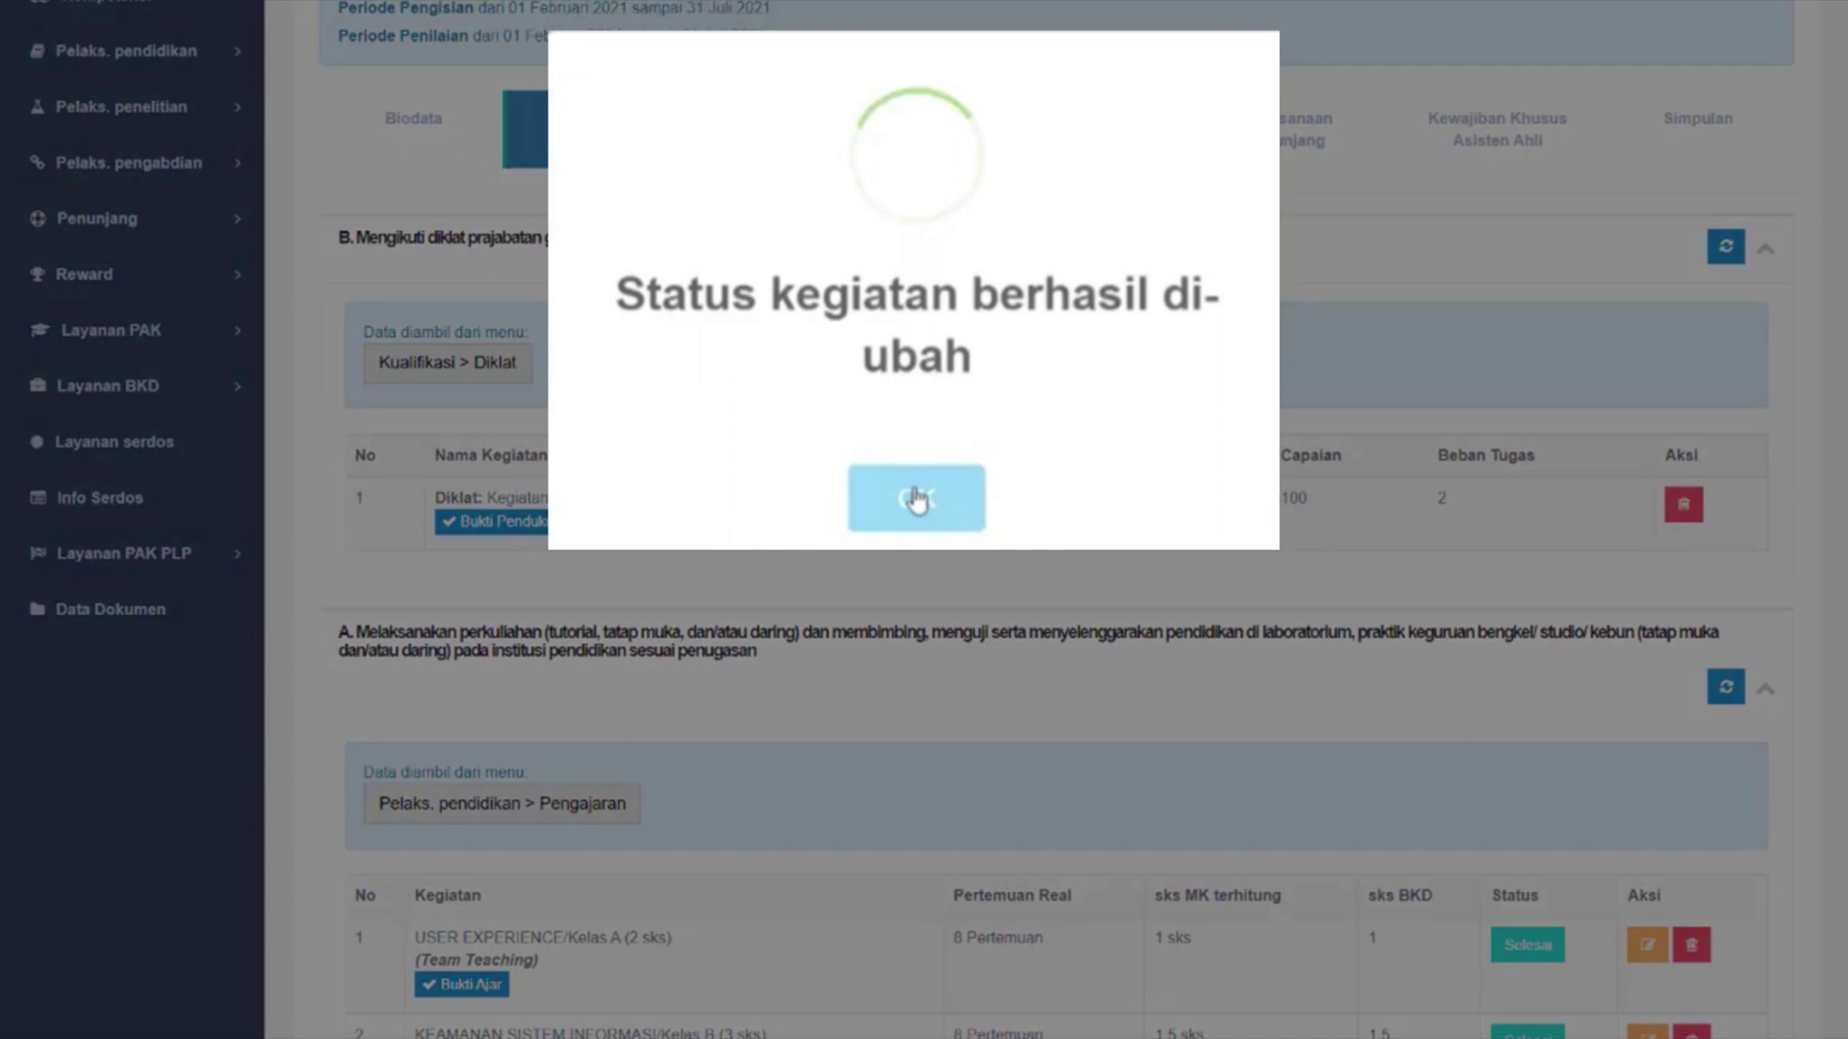
click(916, 499)
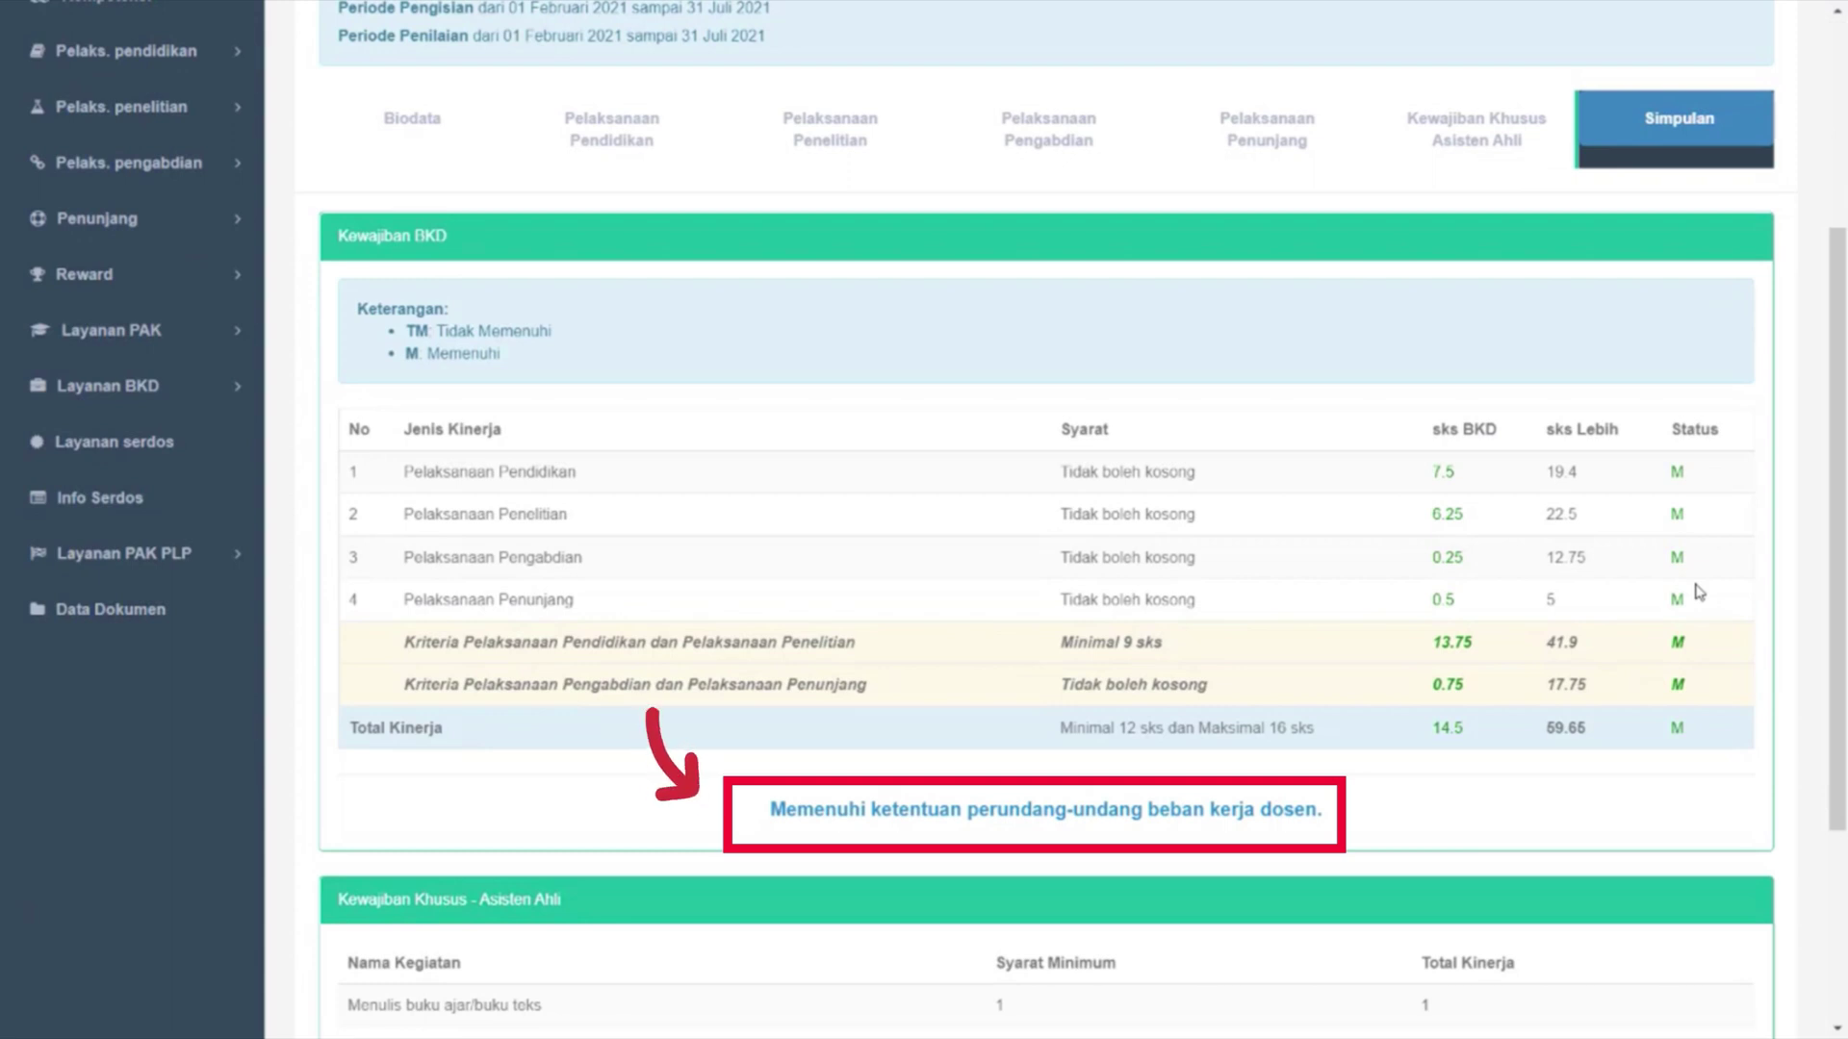
Save the BKD performance report permanently from the Simpulan section and agree to proceed to Penilaian.
scroll(1694, 929, down, 3)
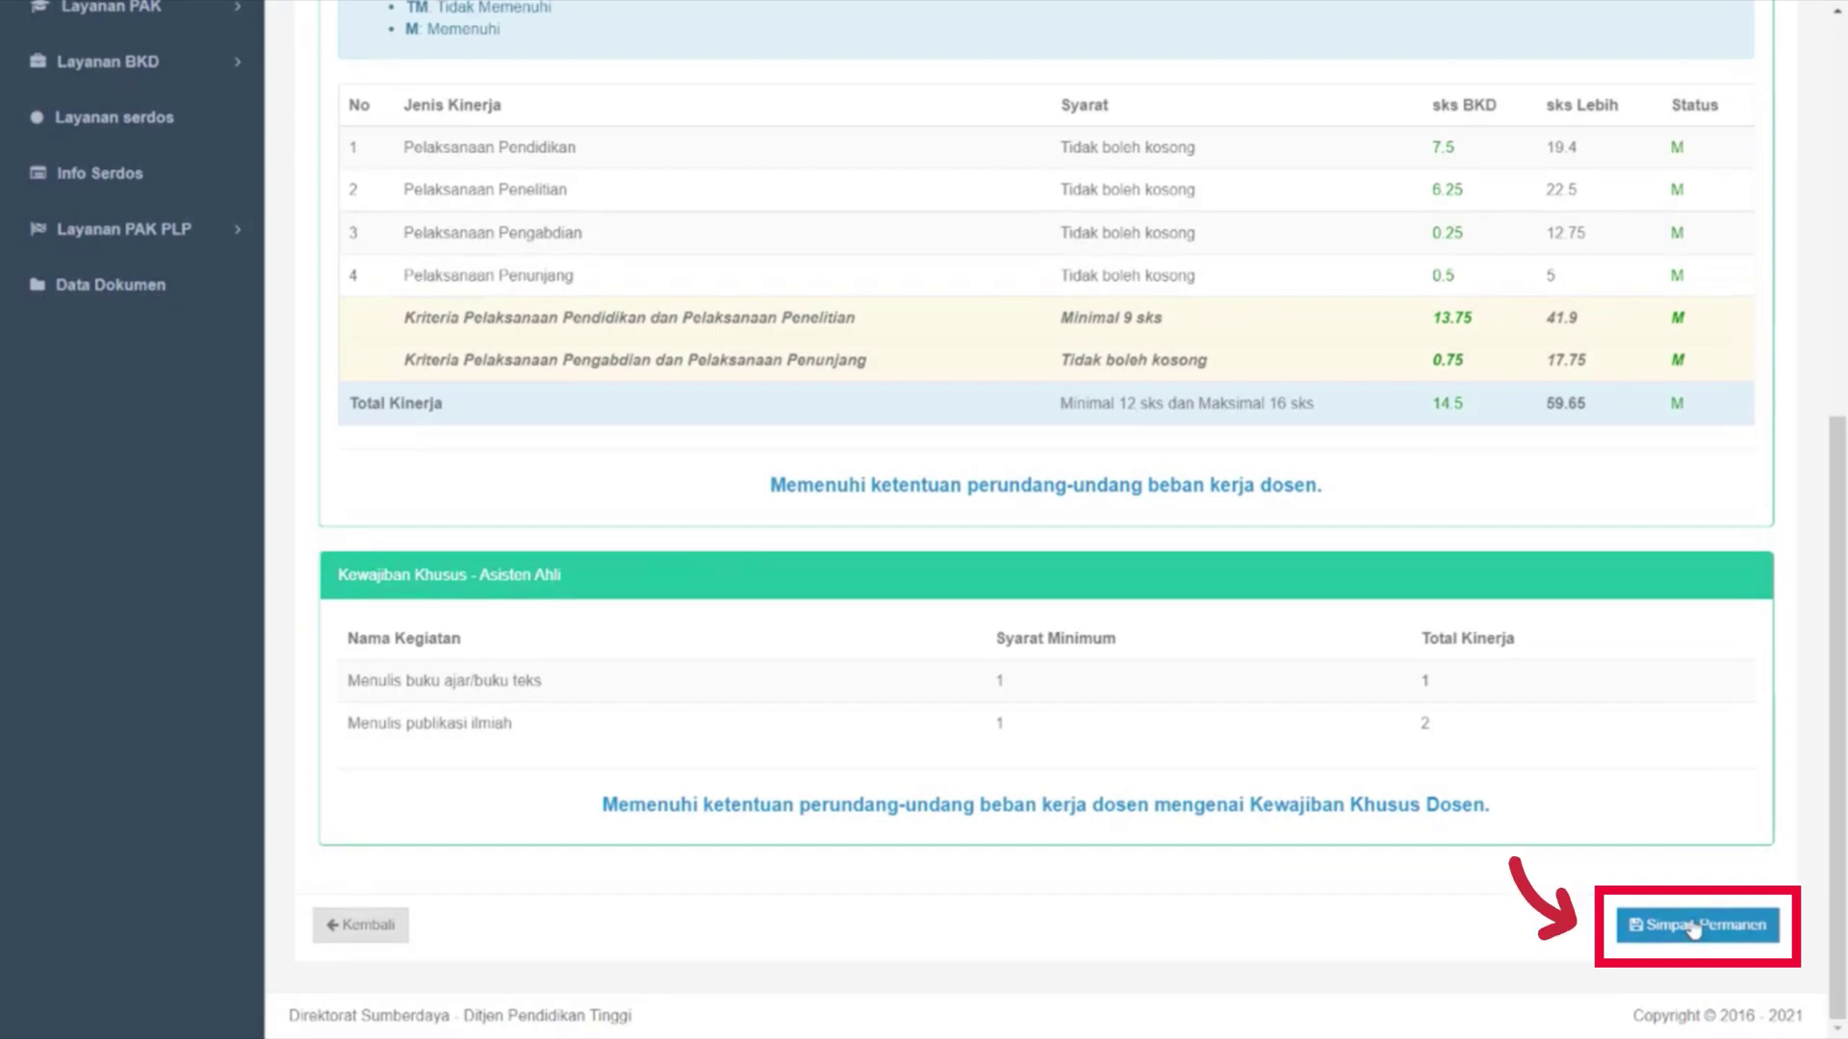
click(1694, 926)
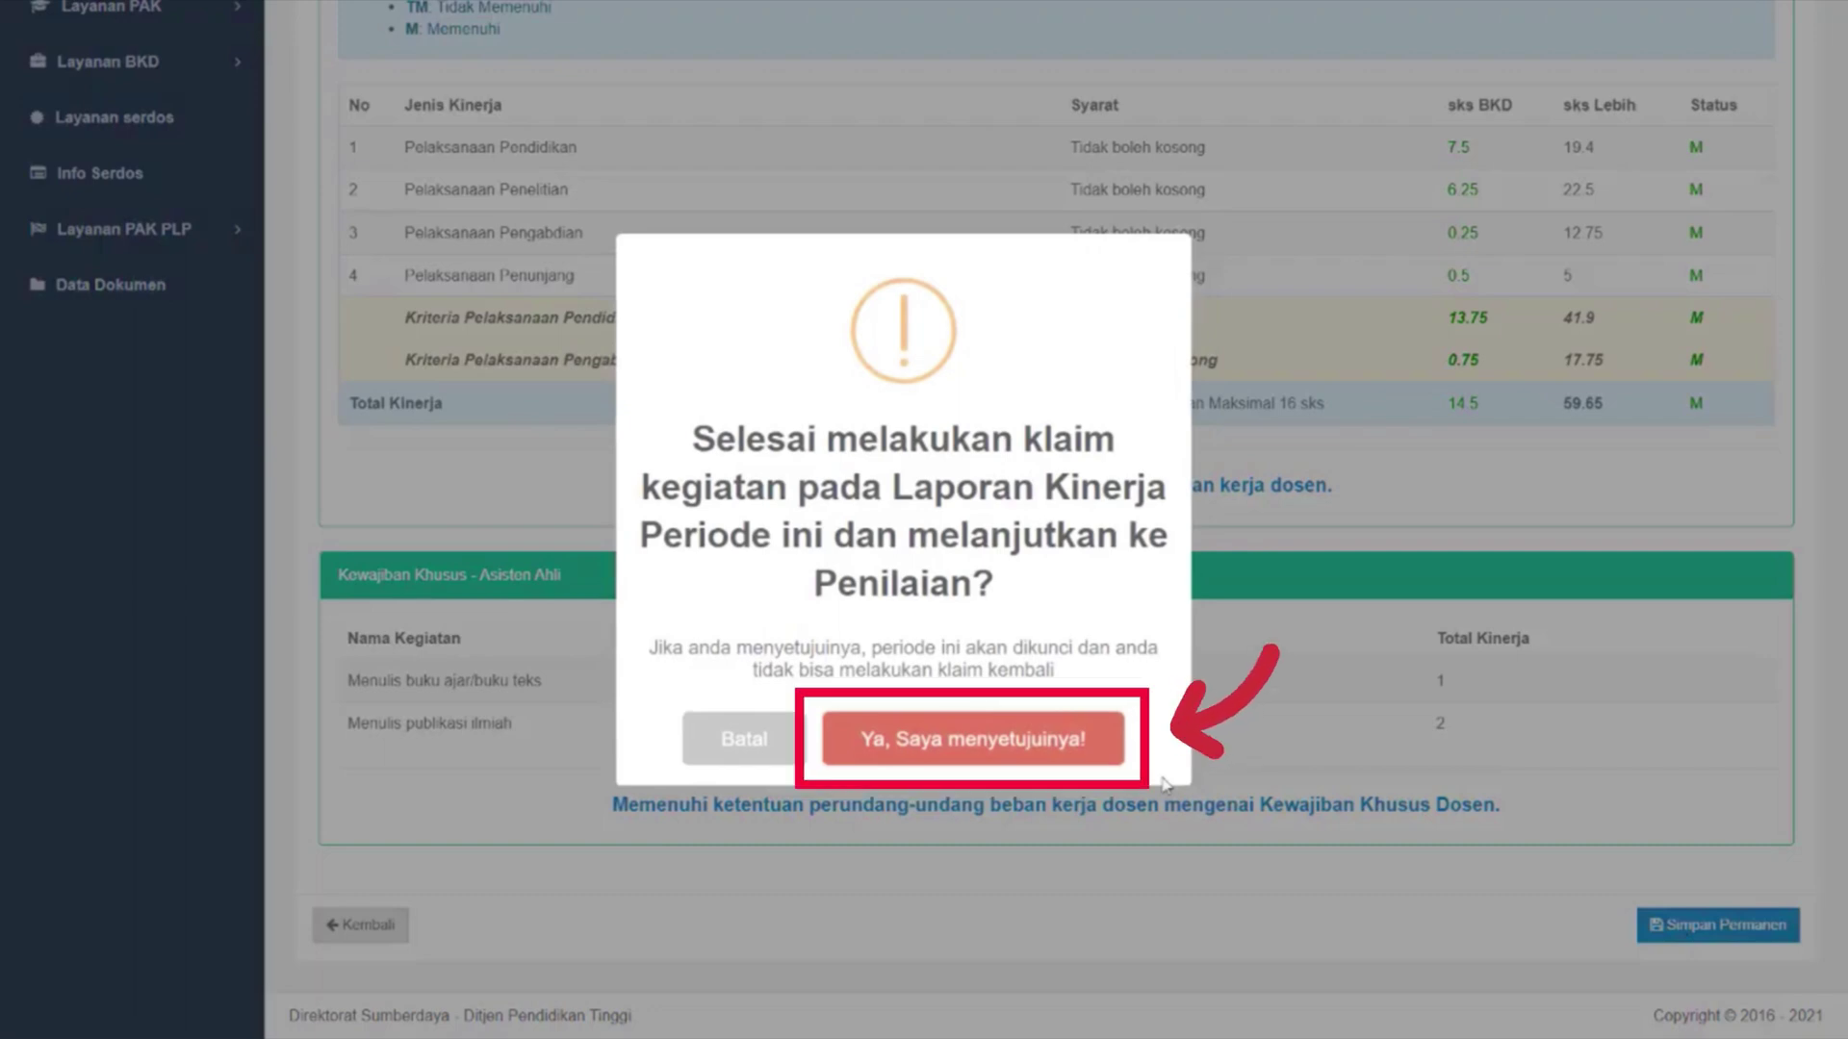
click(1097, 755)
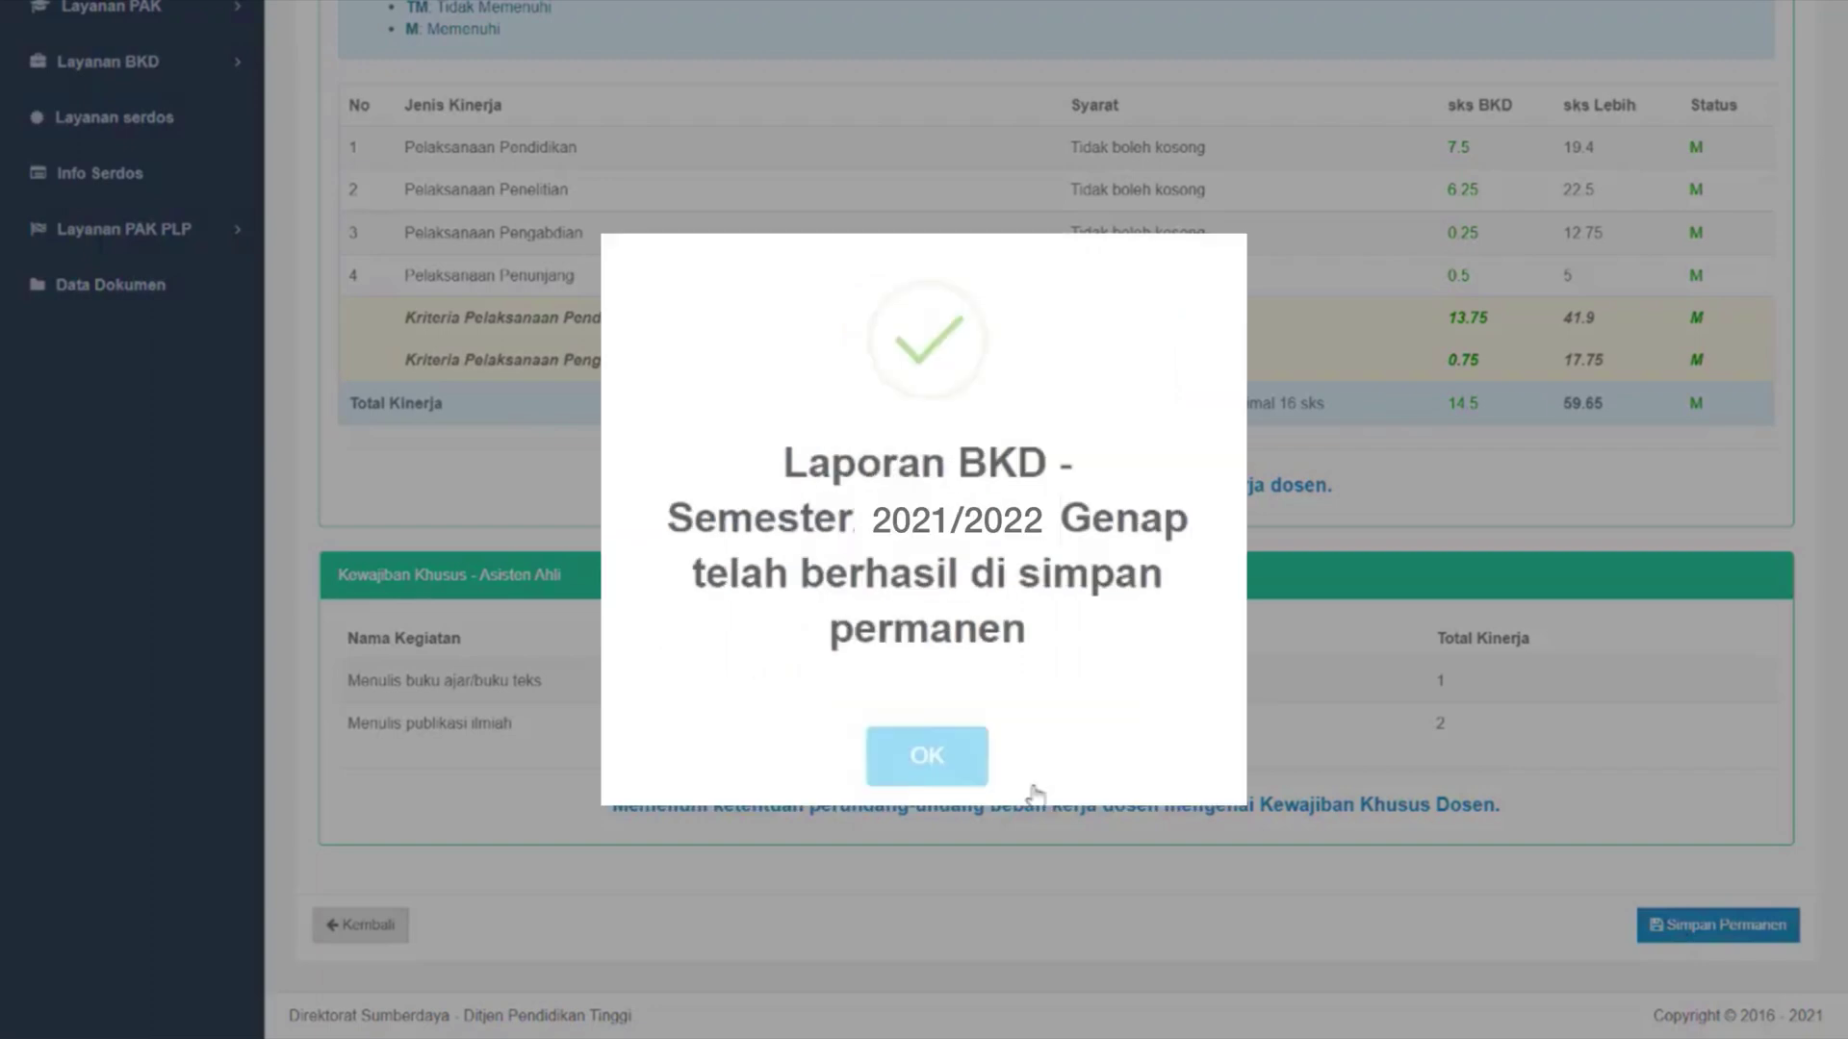